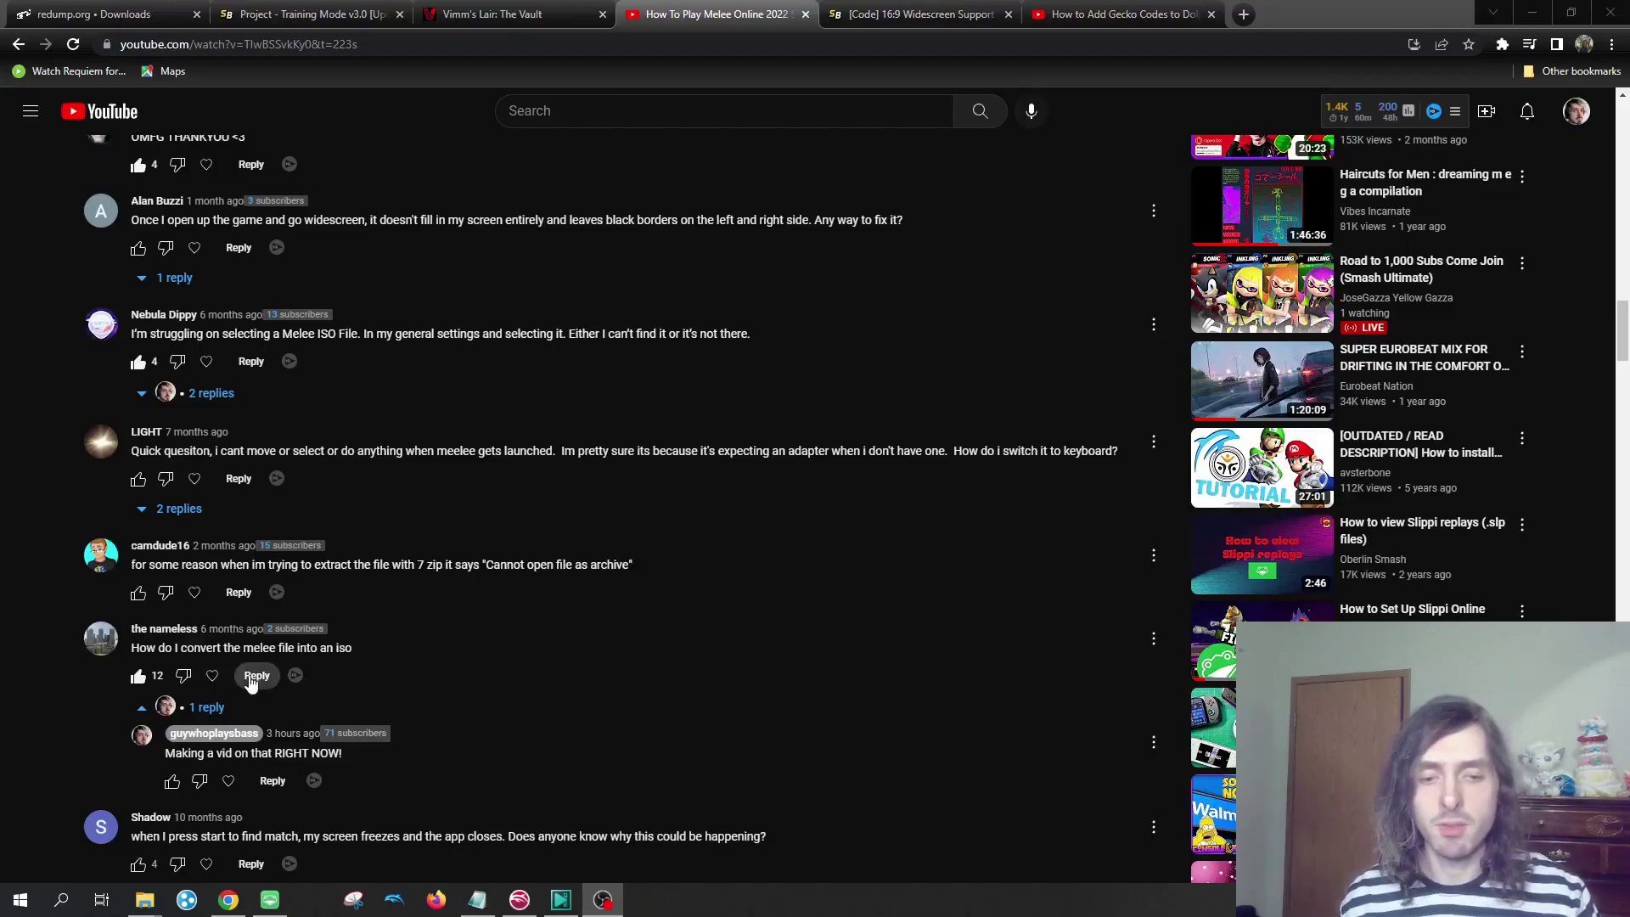
# Download the 5.81 MB NKit 1.4 + GameCube Recovery Files .7z from Vimm's Lair and reveal it in Downloads.
pyautogui.click(218, 715)
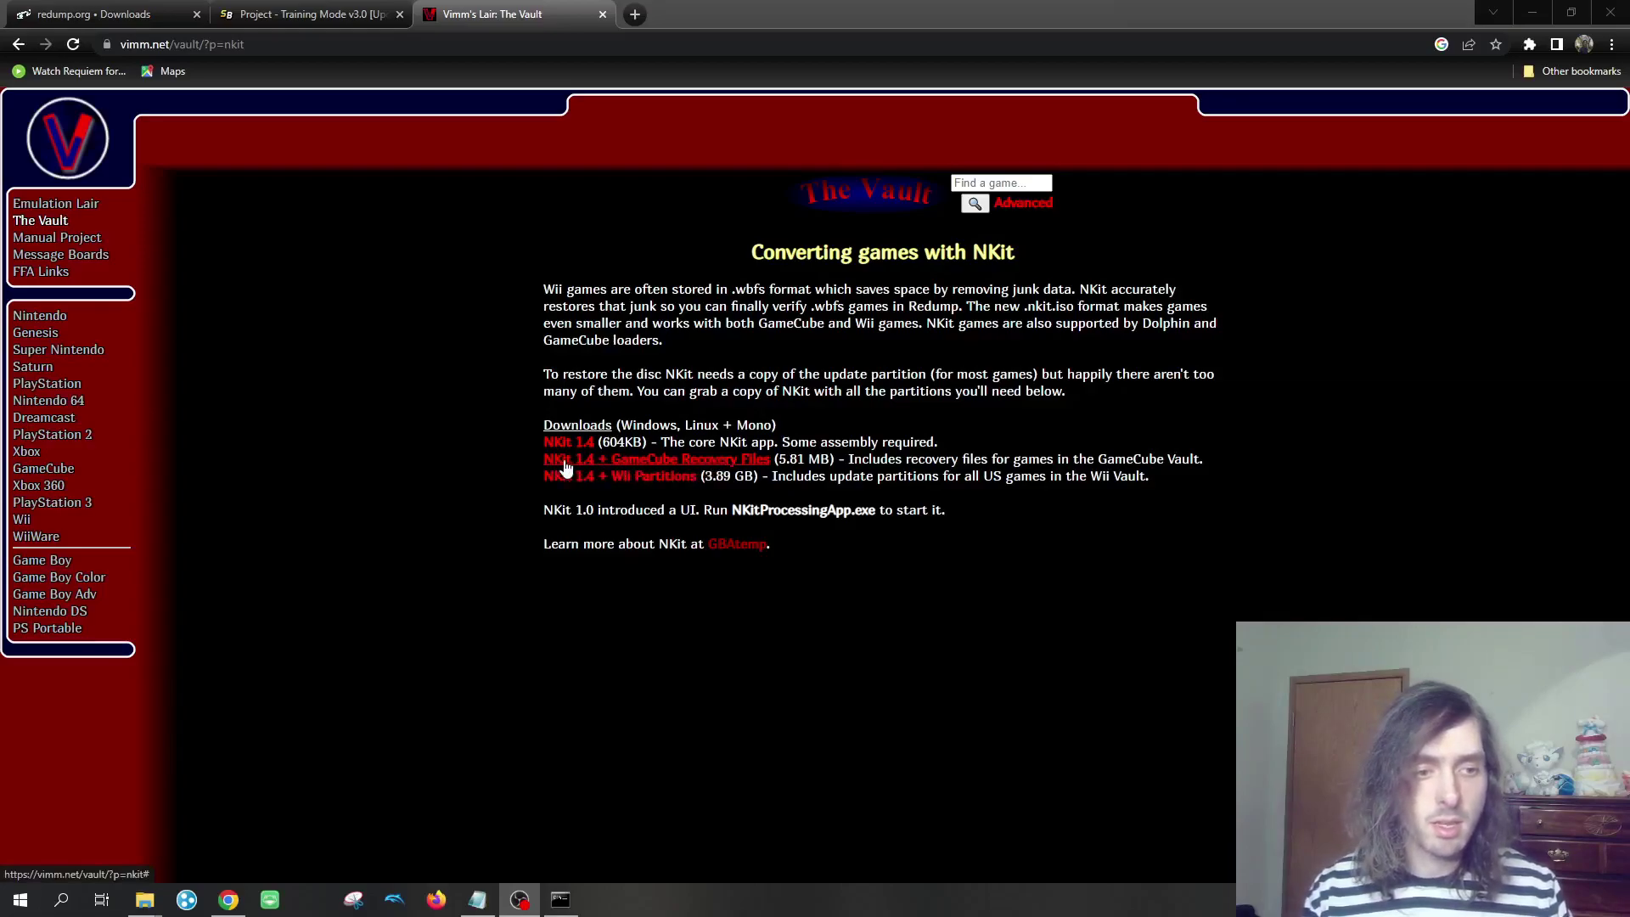
pyautogui.click(628, 466)
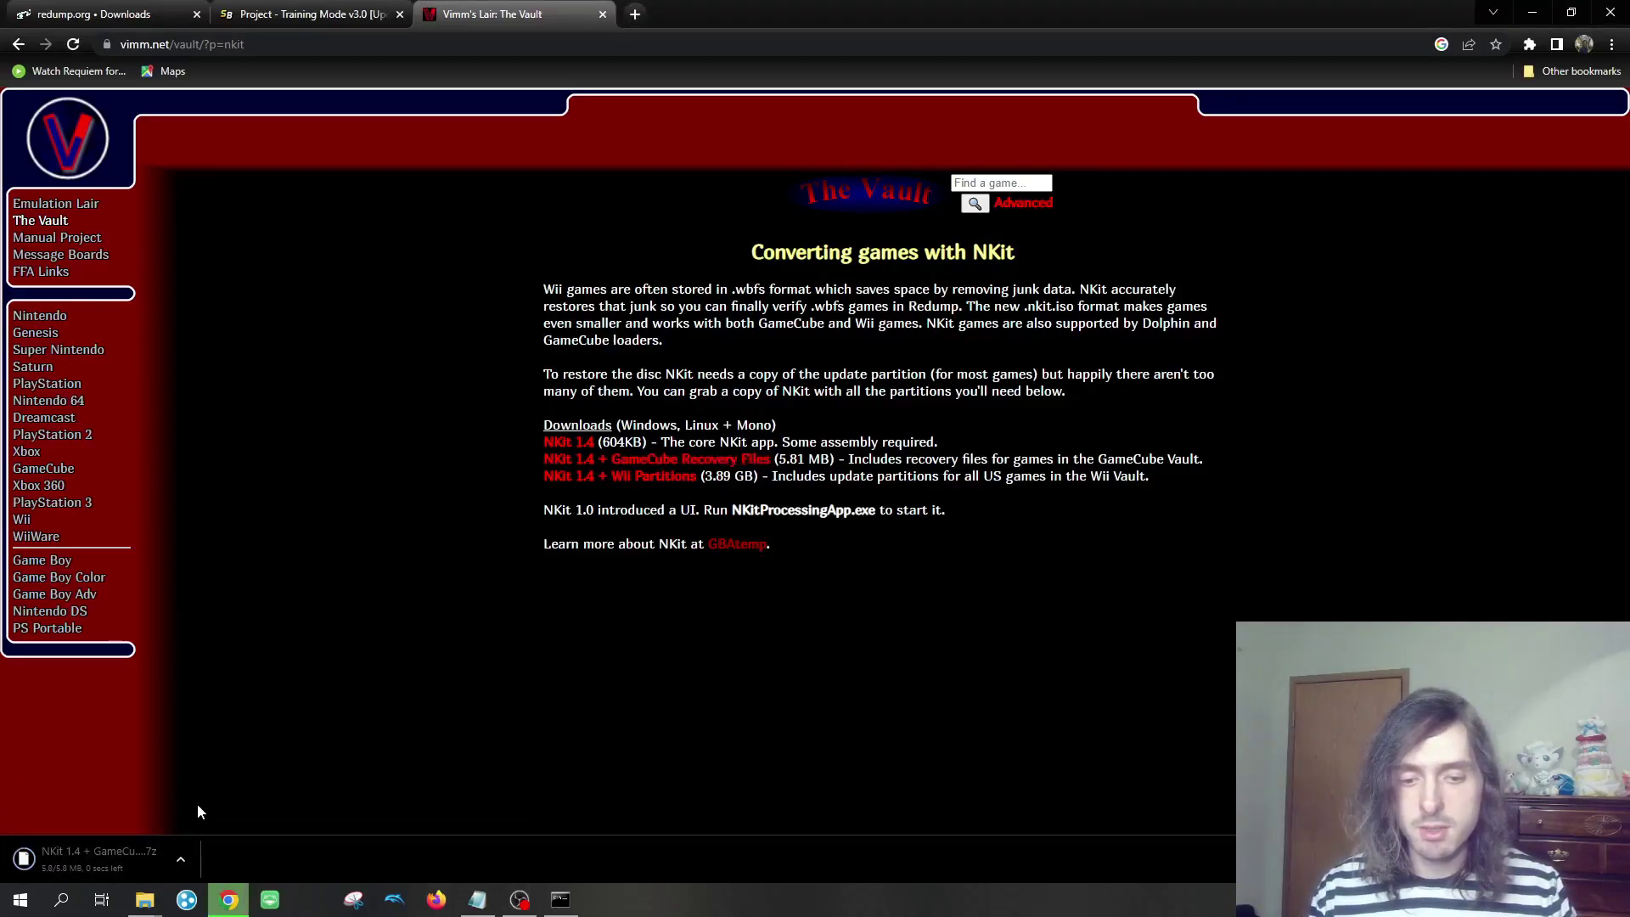
pyautogui.click(183, 861)
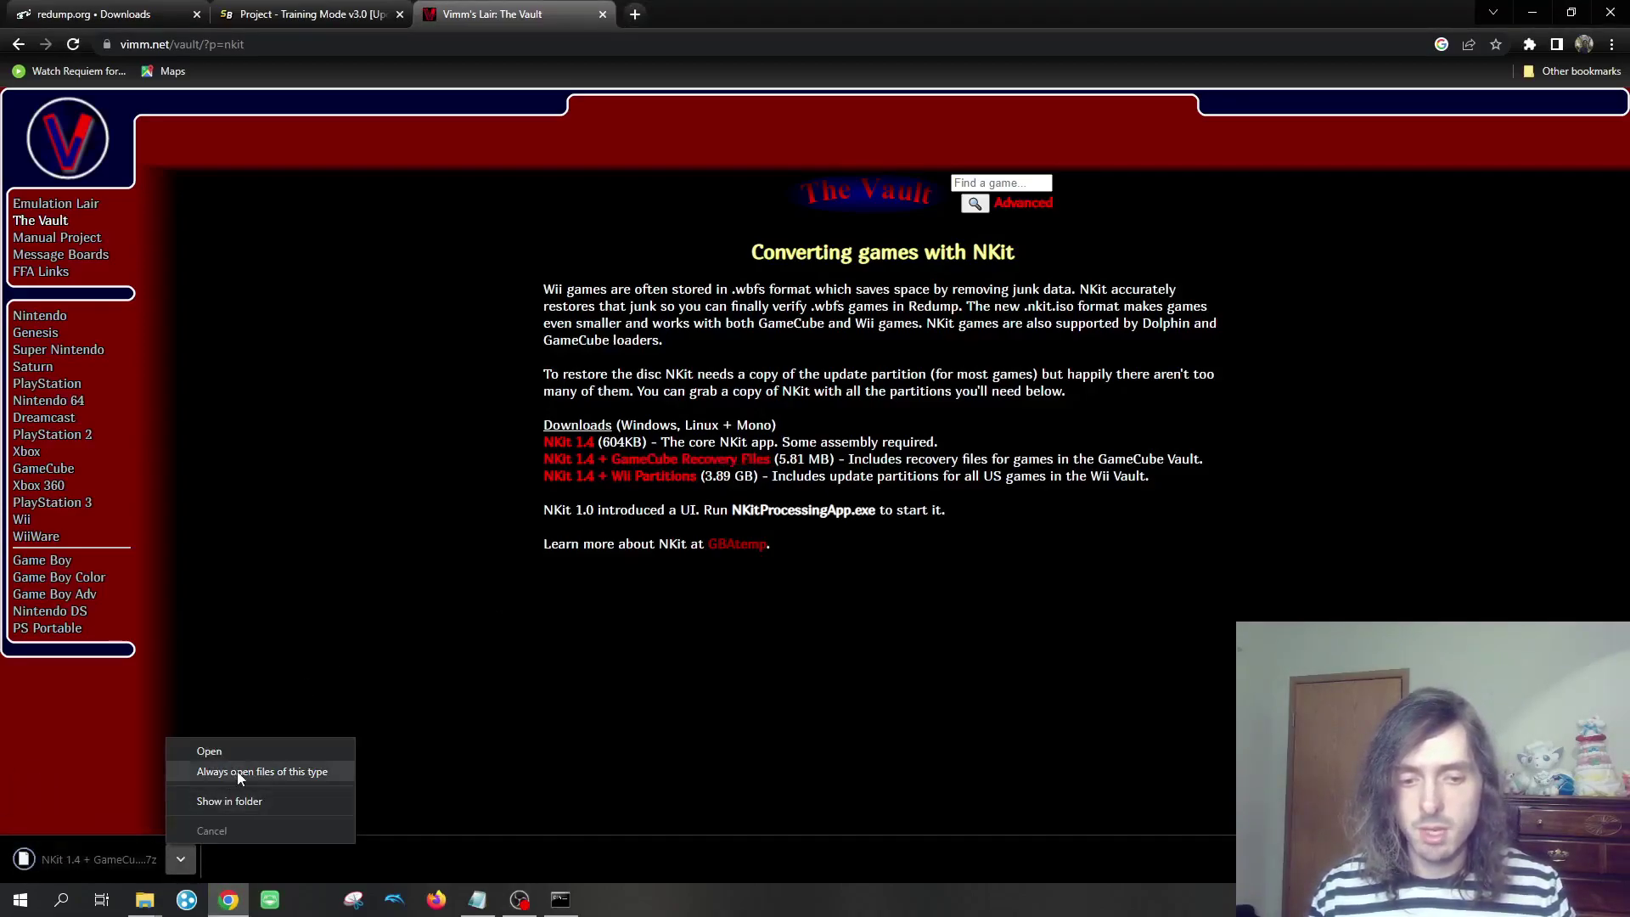
pyautogui.click(242, 809)
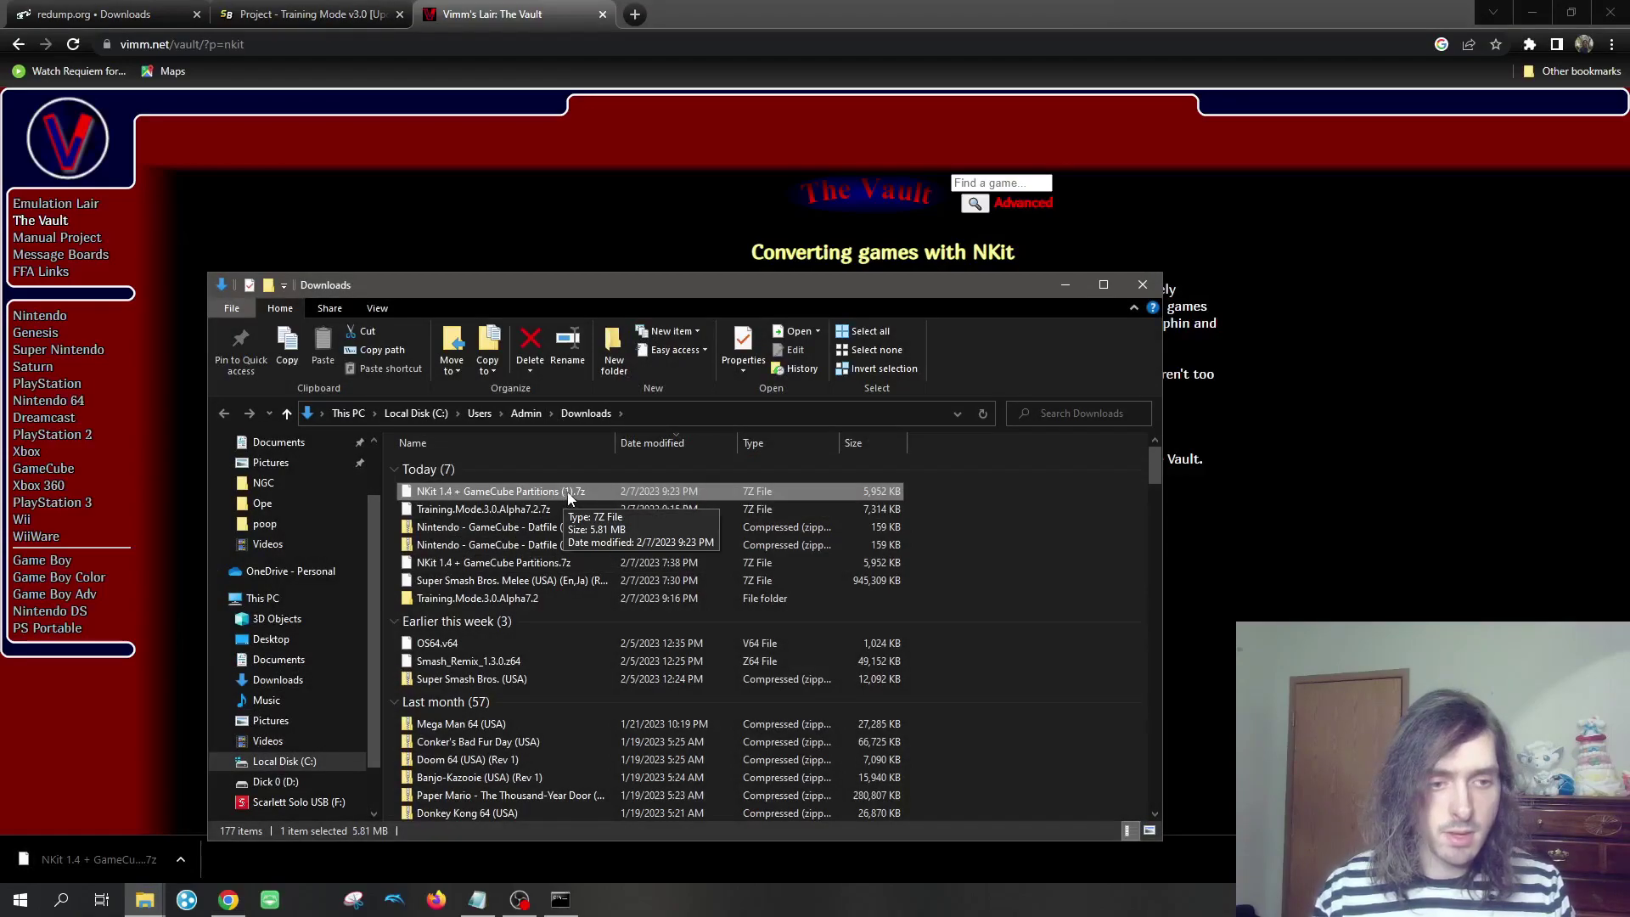
# Extract the NKit .7z with 7-Zip into a desktop folder 'NKit 1.4 + GameCube Partitions (1)'.
pyautogui.click(1533, 13)
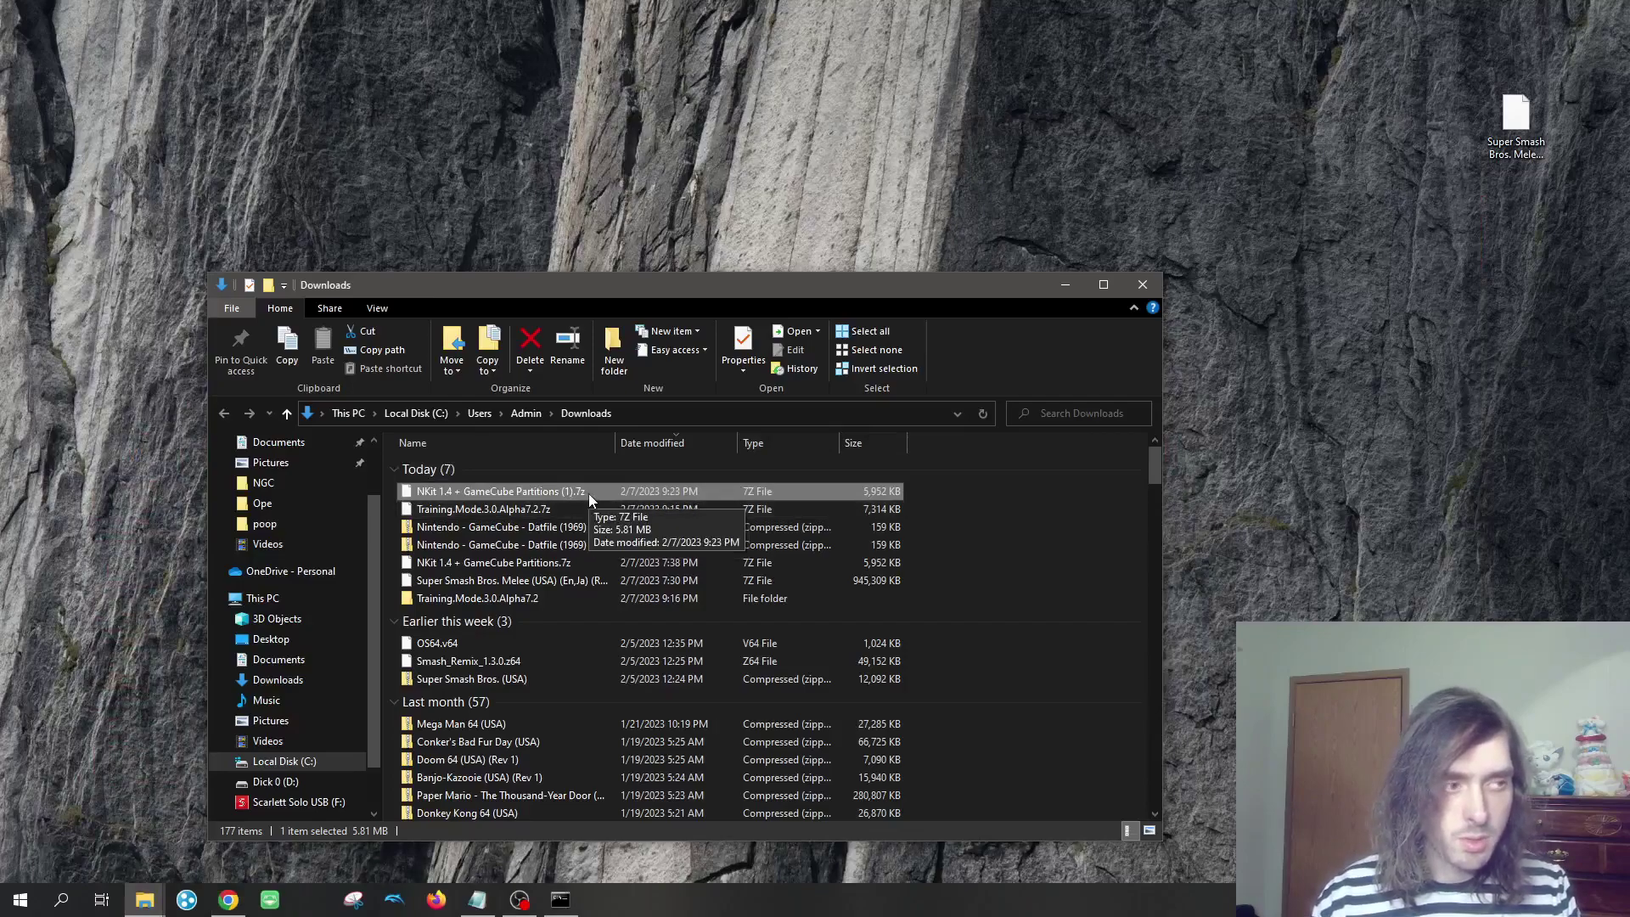
pyautogui.moveTo(588, 492); pyautogui.dragTo(1353, 161)
pyautogui.moveTo(1385, 179)
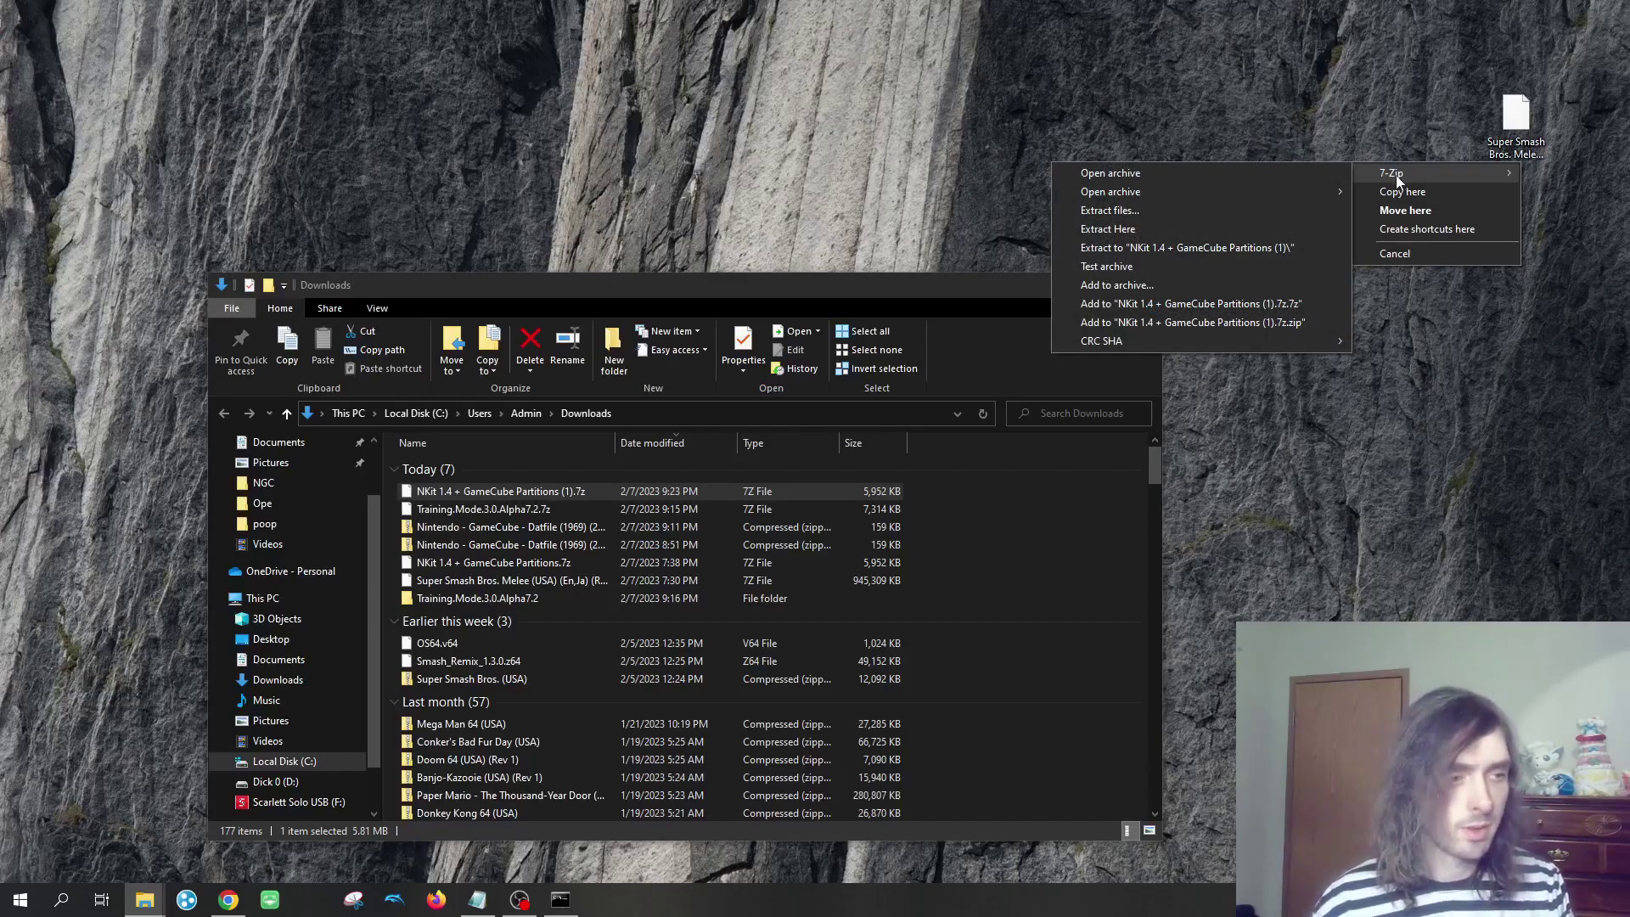
pyautogui.click(1131, 247)
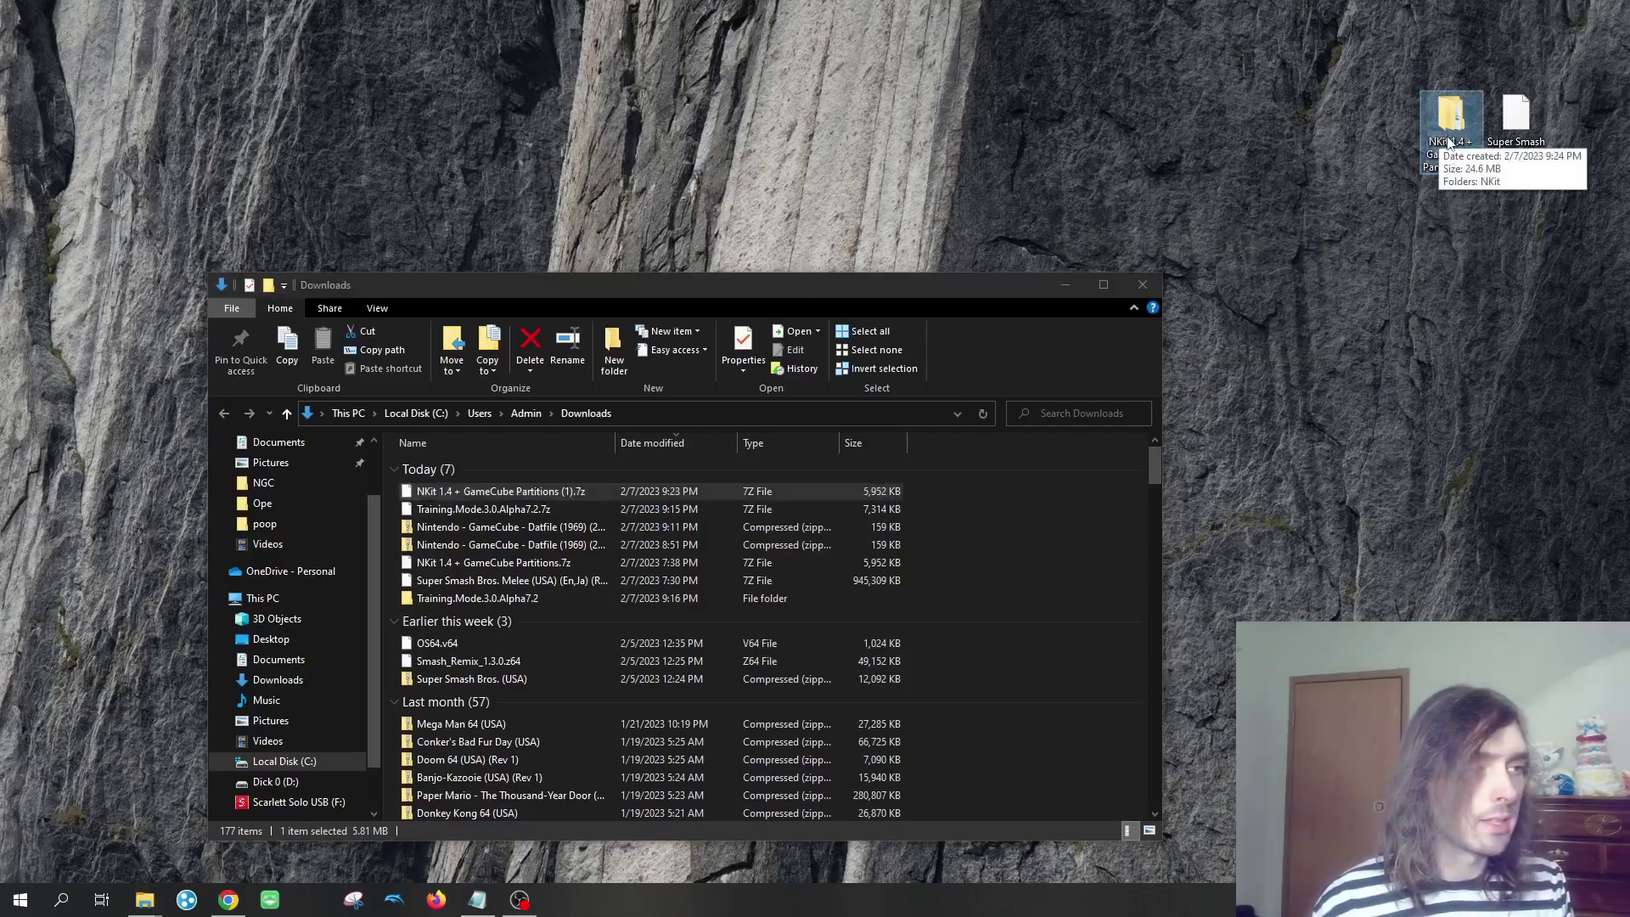
# Open the extracted package's NKit tools subfolder in a window beside the desktop.
pyautogui.doubleClick(1446, 134)
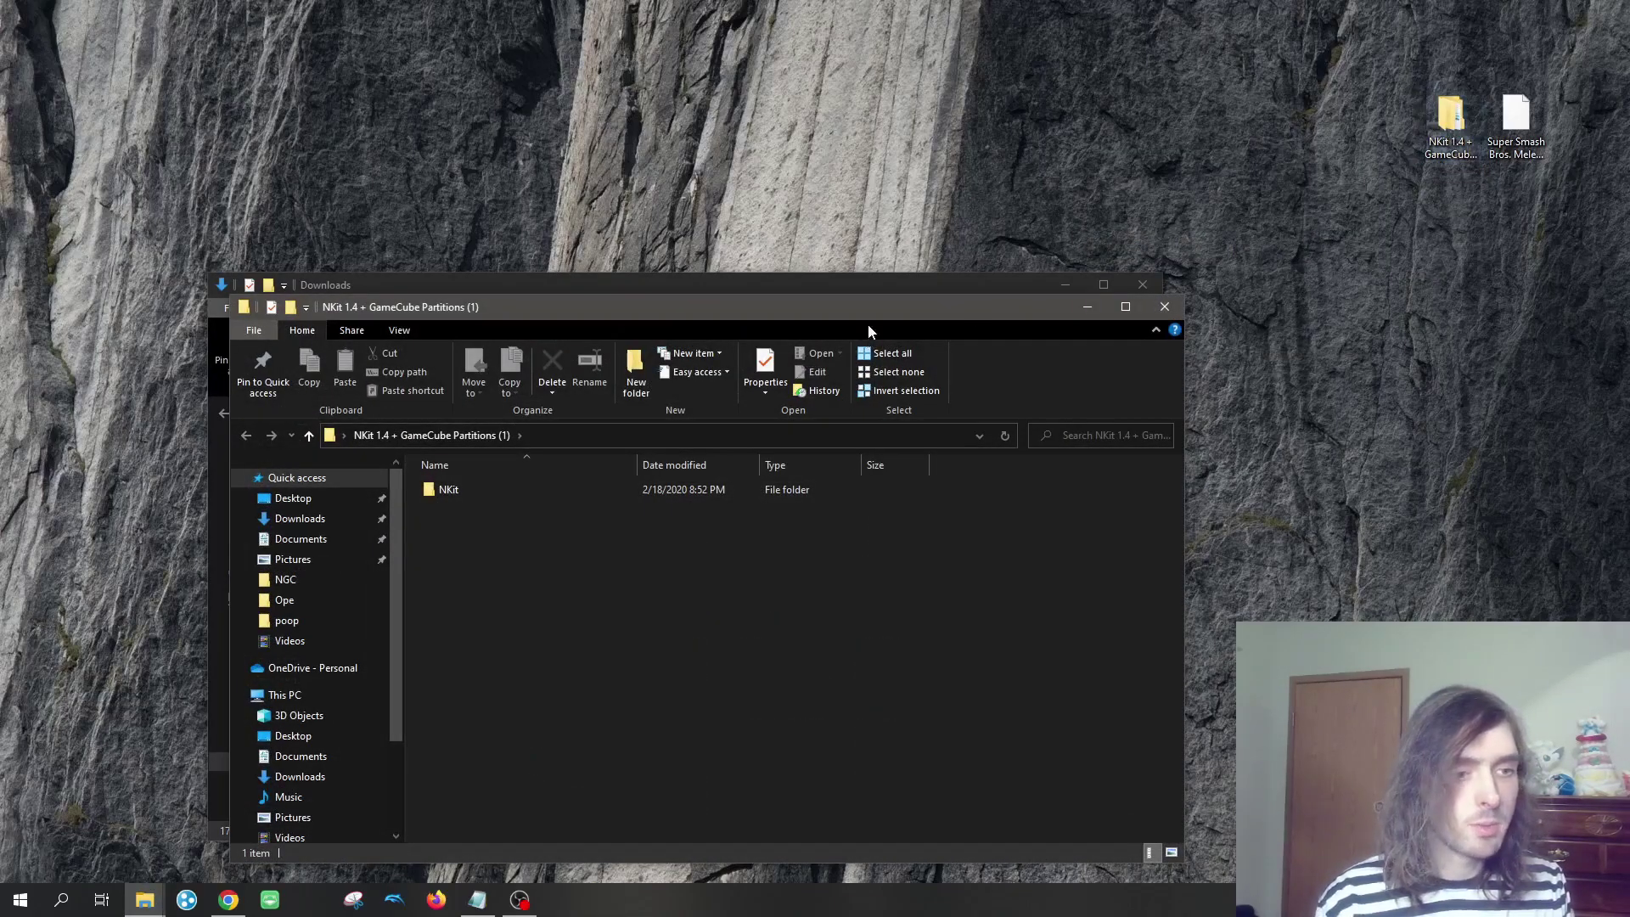
pyautogui.moveTo(871, 312); pyautogui.dragTo(928, 140)
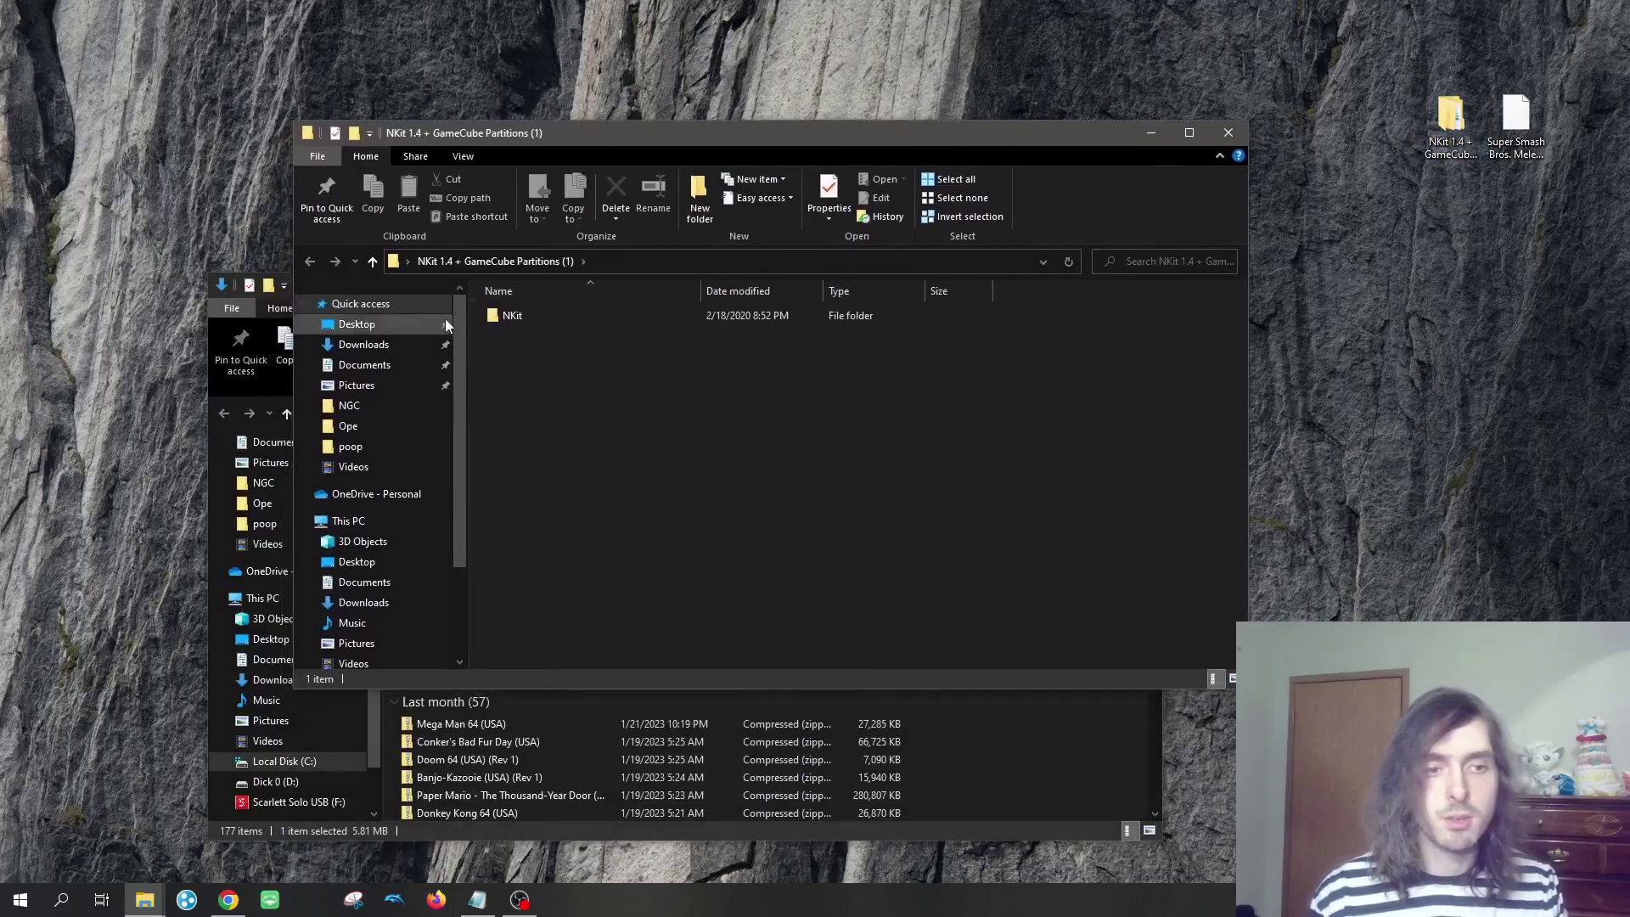
pyautogui.doubleClick(507, 317)
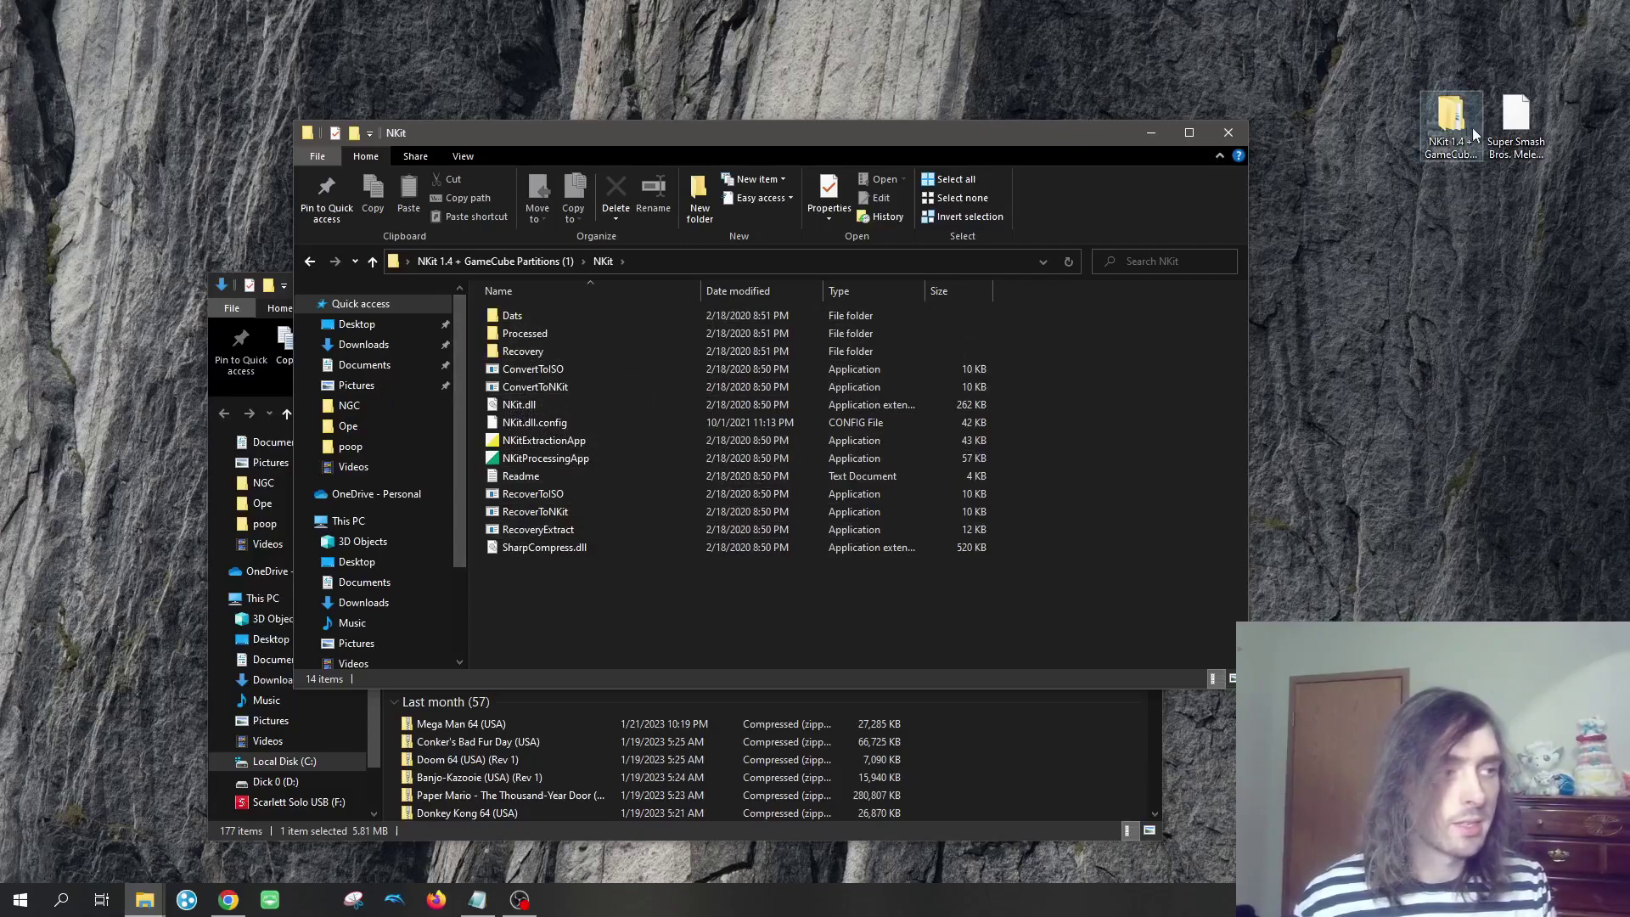
# Extract the Melee disc image into the NKit folder with 7-Zip Extract Here, then drag in the desktop copy.
pyautogui.moveTo(1515, 128); pyautogui.dragTo(569, 598)
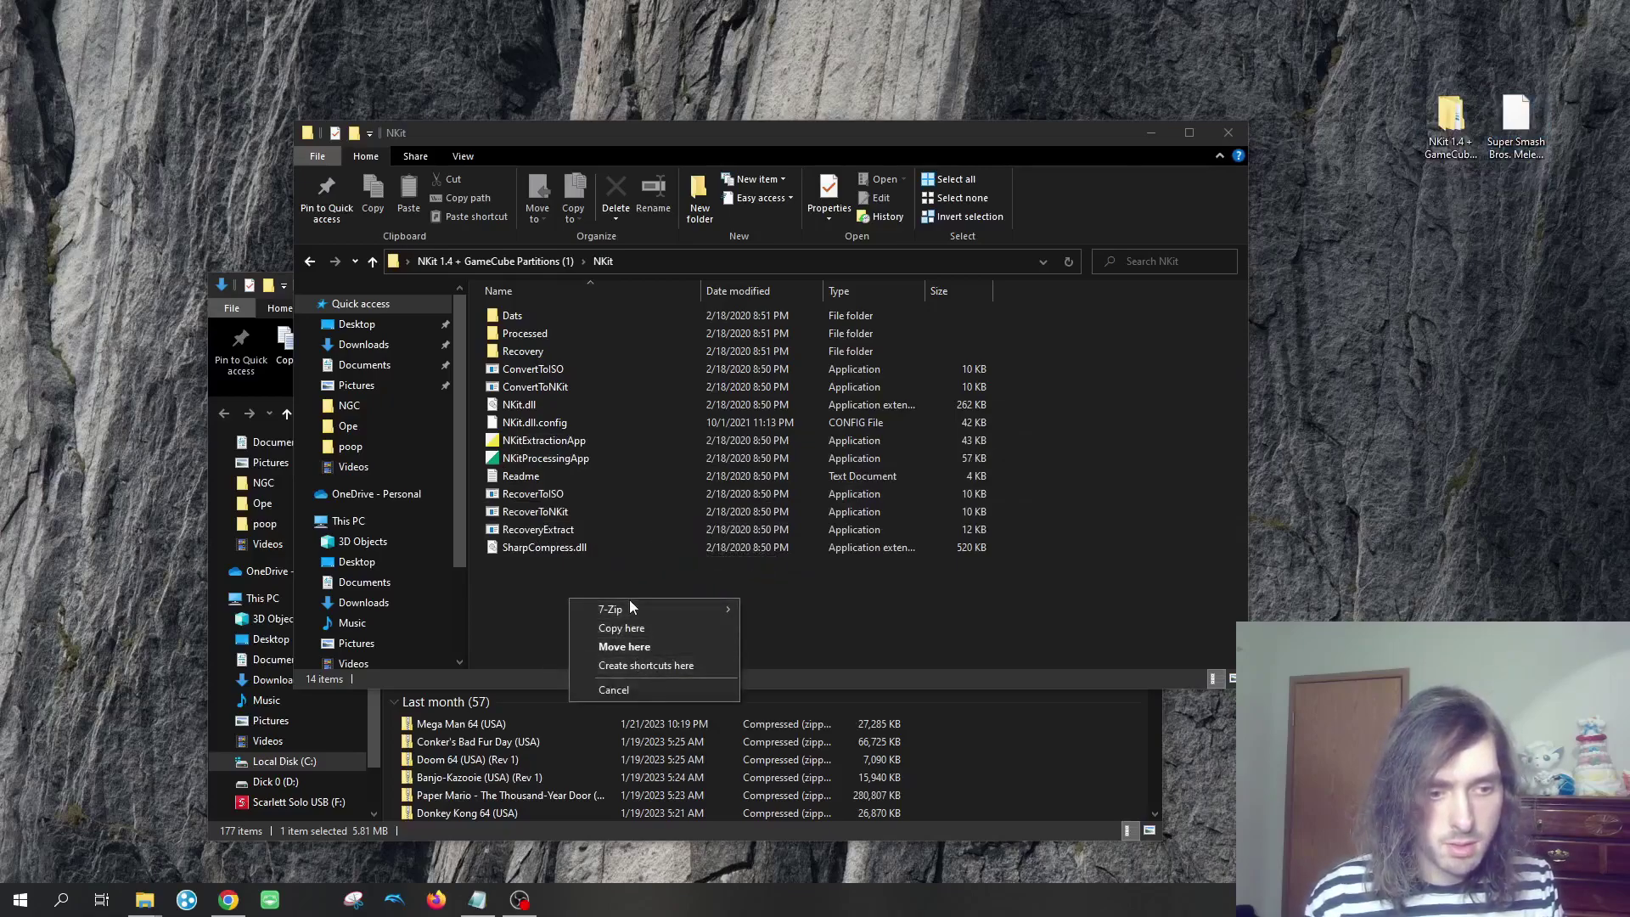
pyautogui.moveTo(634, 609)
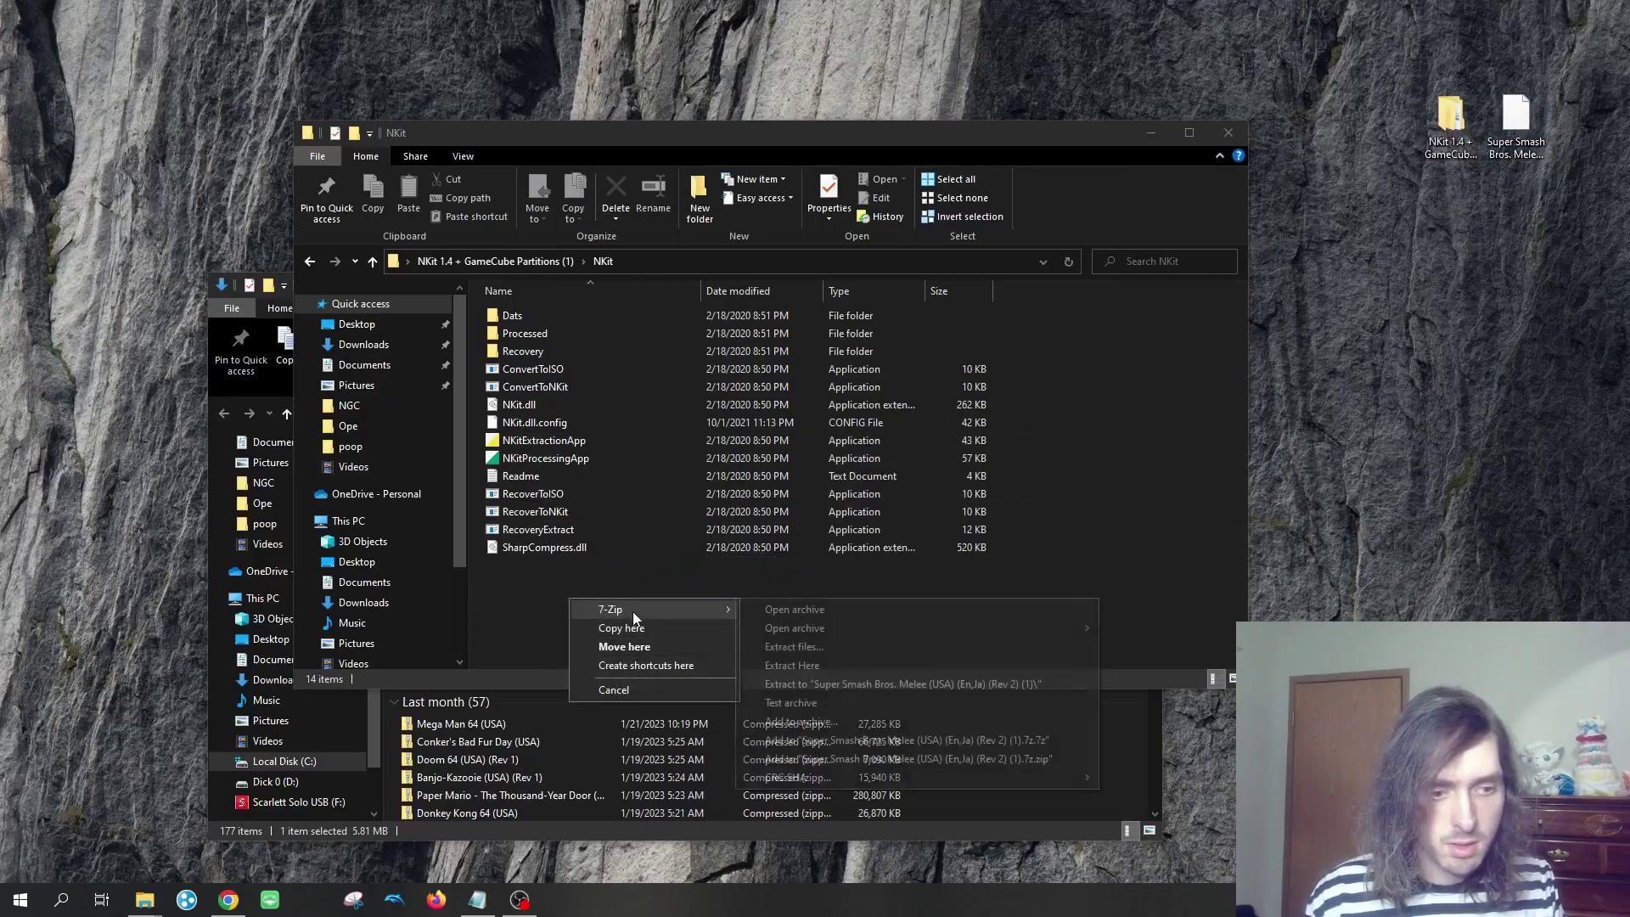
pyautogui.click(817, 664)
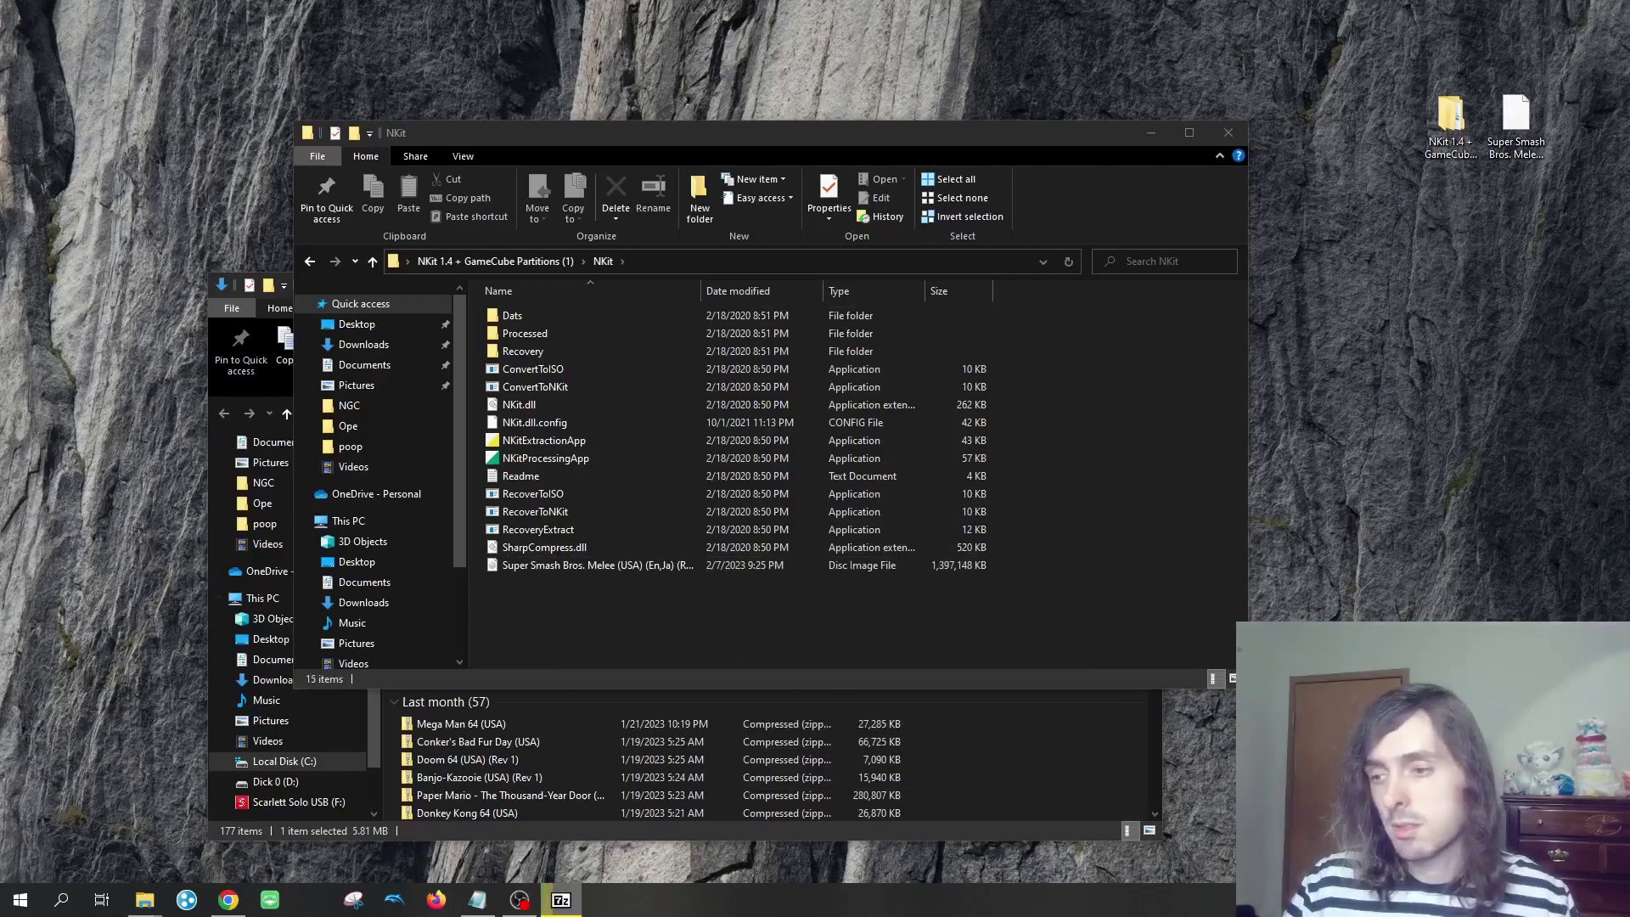
pyautogui.moveTo(1516, 119); pyautogui.dragTo(596, 623)
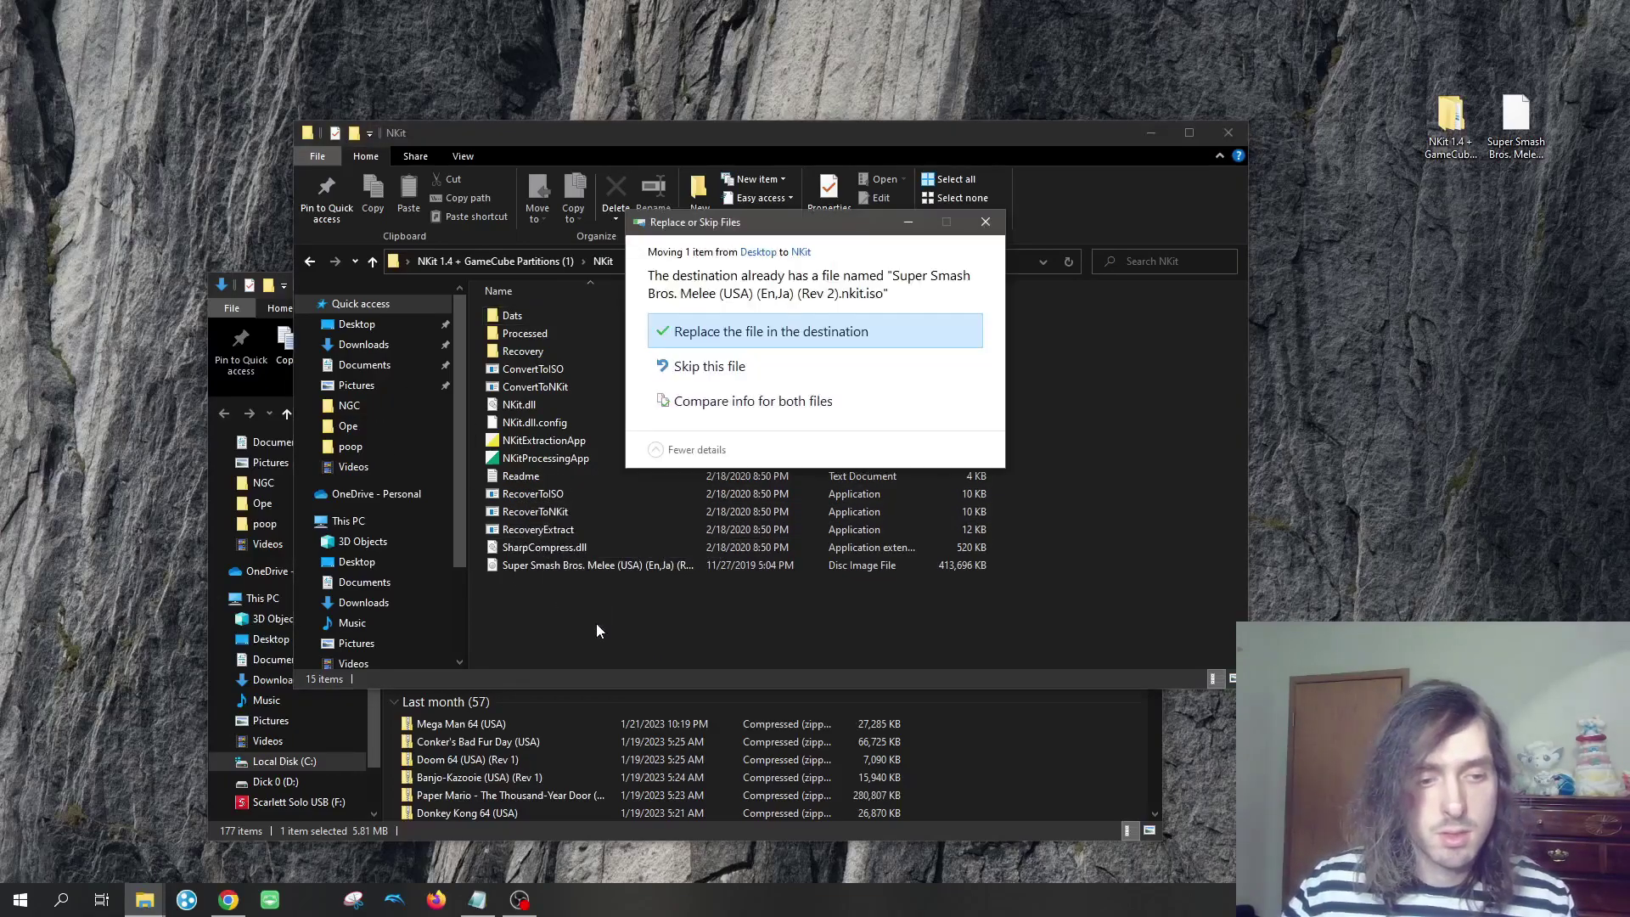
# Replace the Melee image with the 1.33 GB copy and confirm its Rev 2 .nkit.iso name in Properties.
pyautogui.click(728, 337)
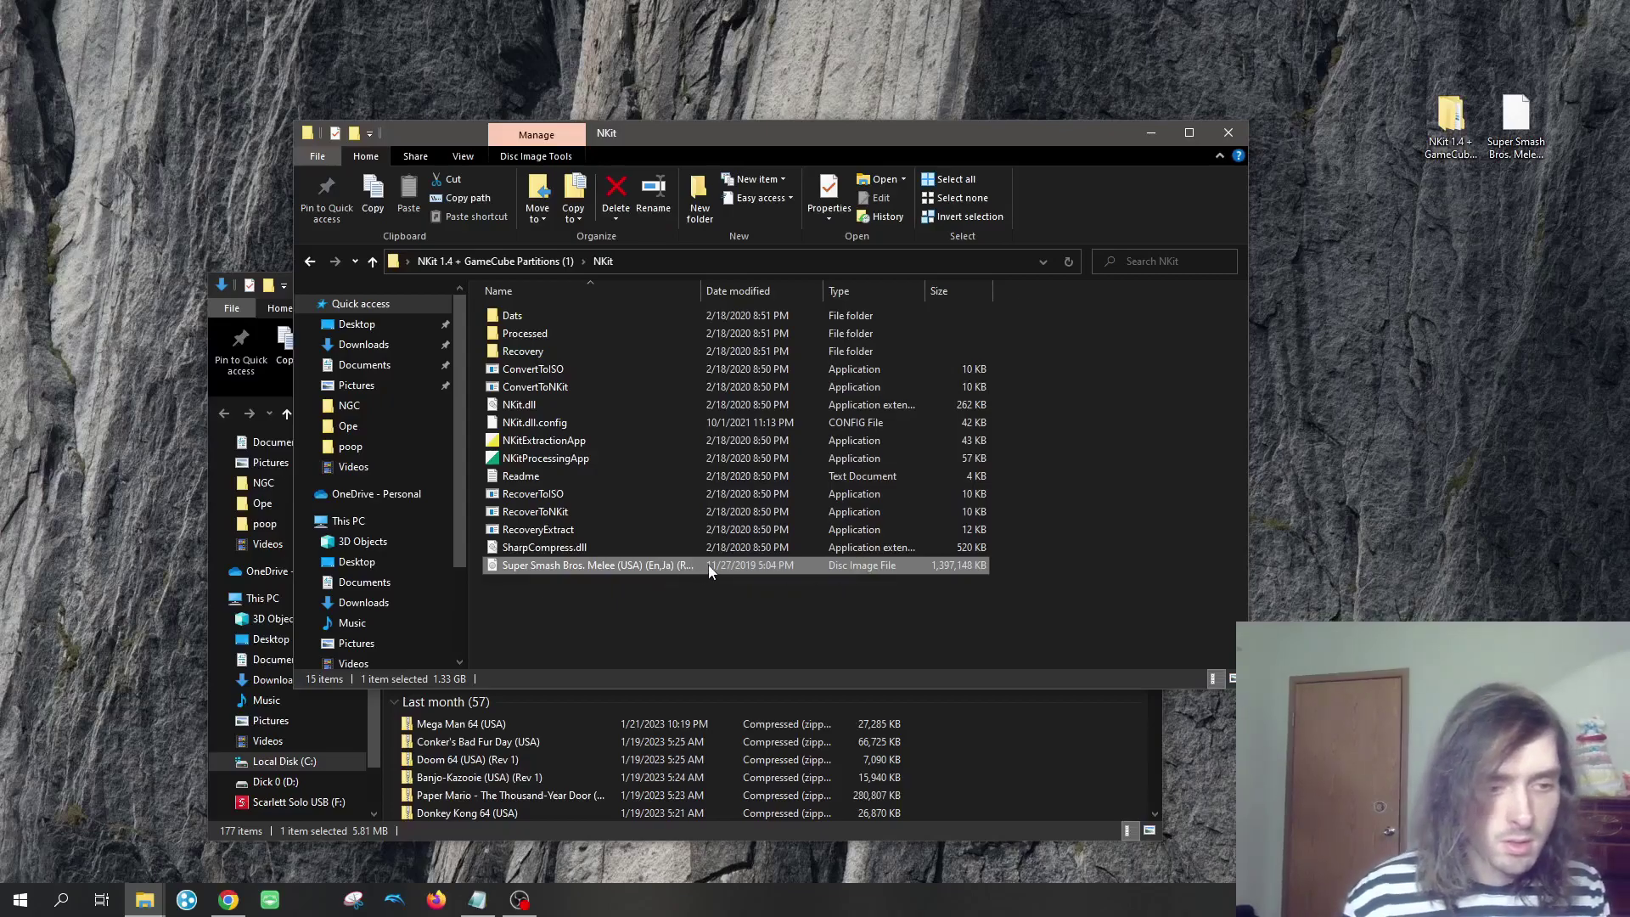
pyautogui.rightClick(854, 568)
pyautogui.click(867, 557)
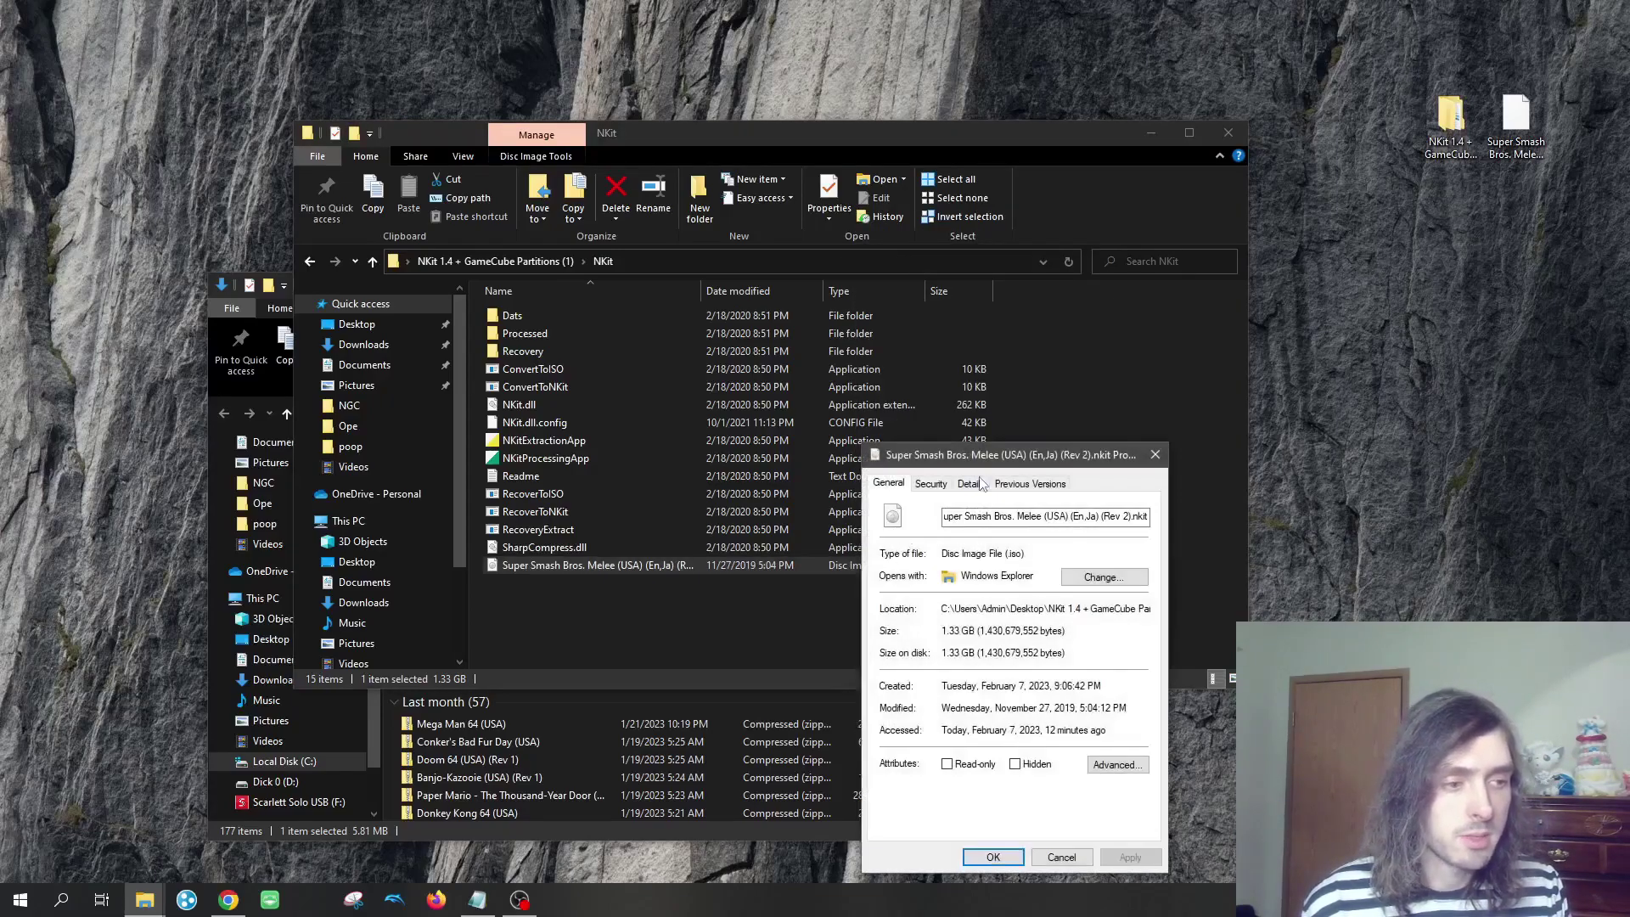
pyautogui.click(1138, 525)
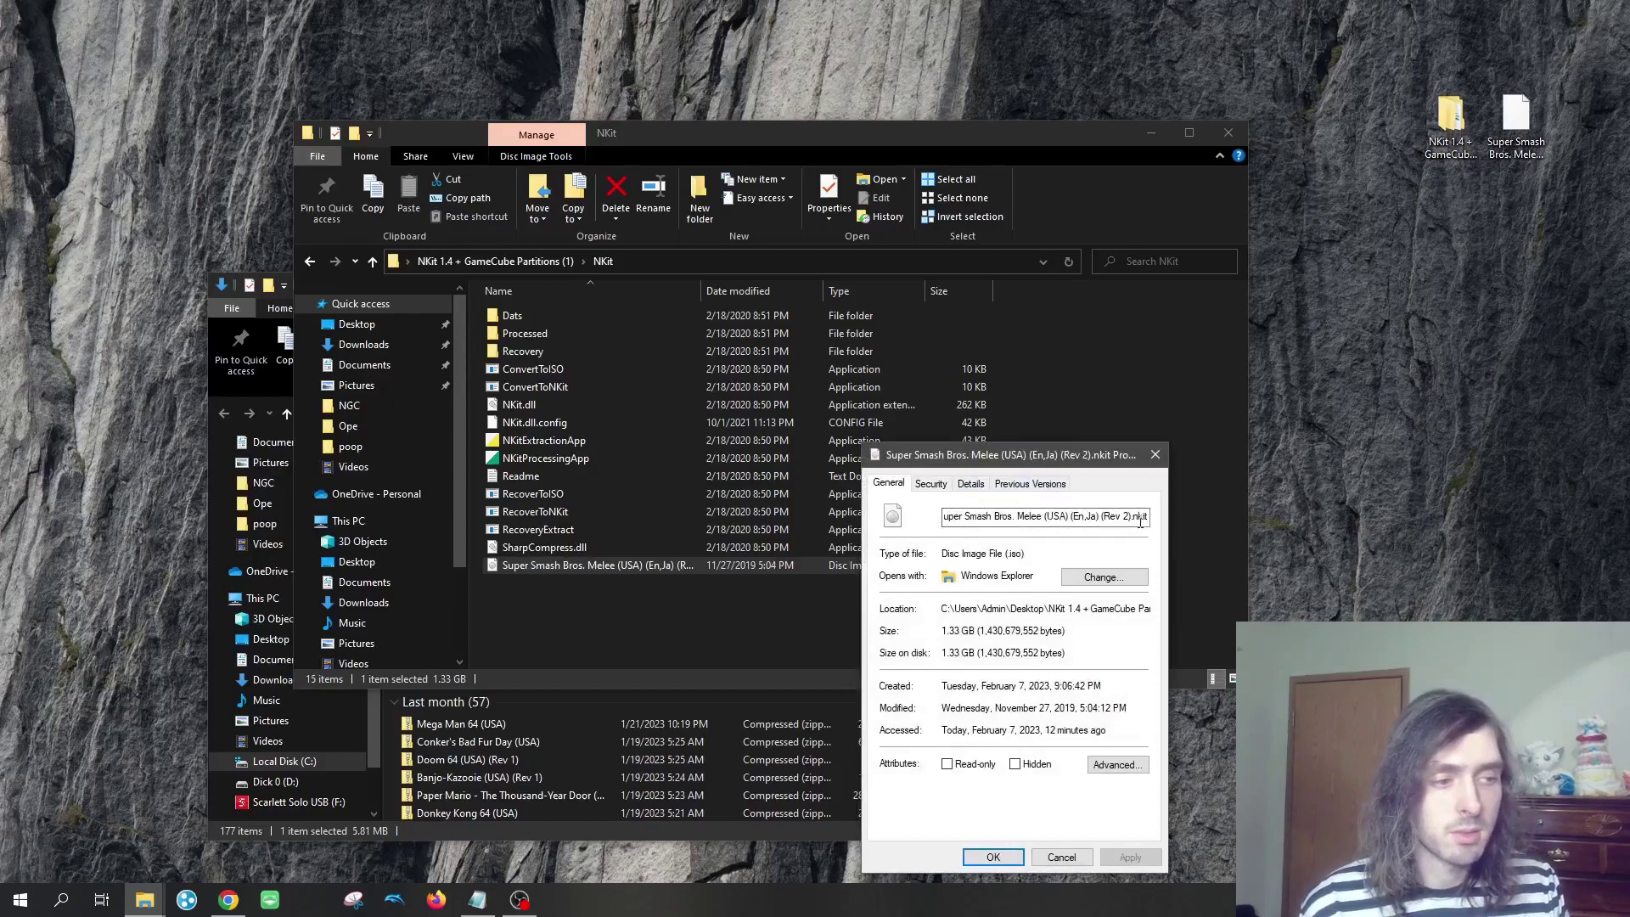
pyautogui.click(1072, 858)
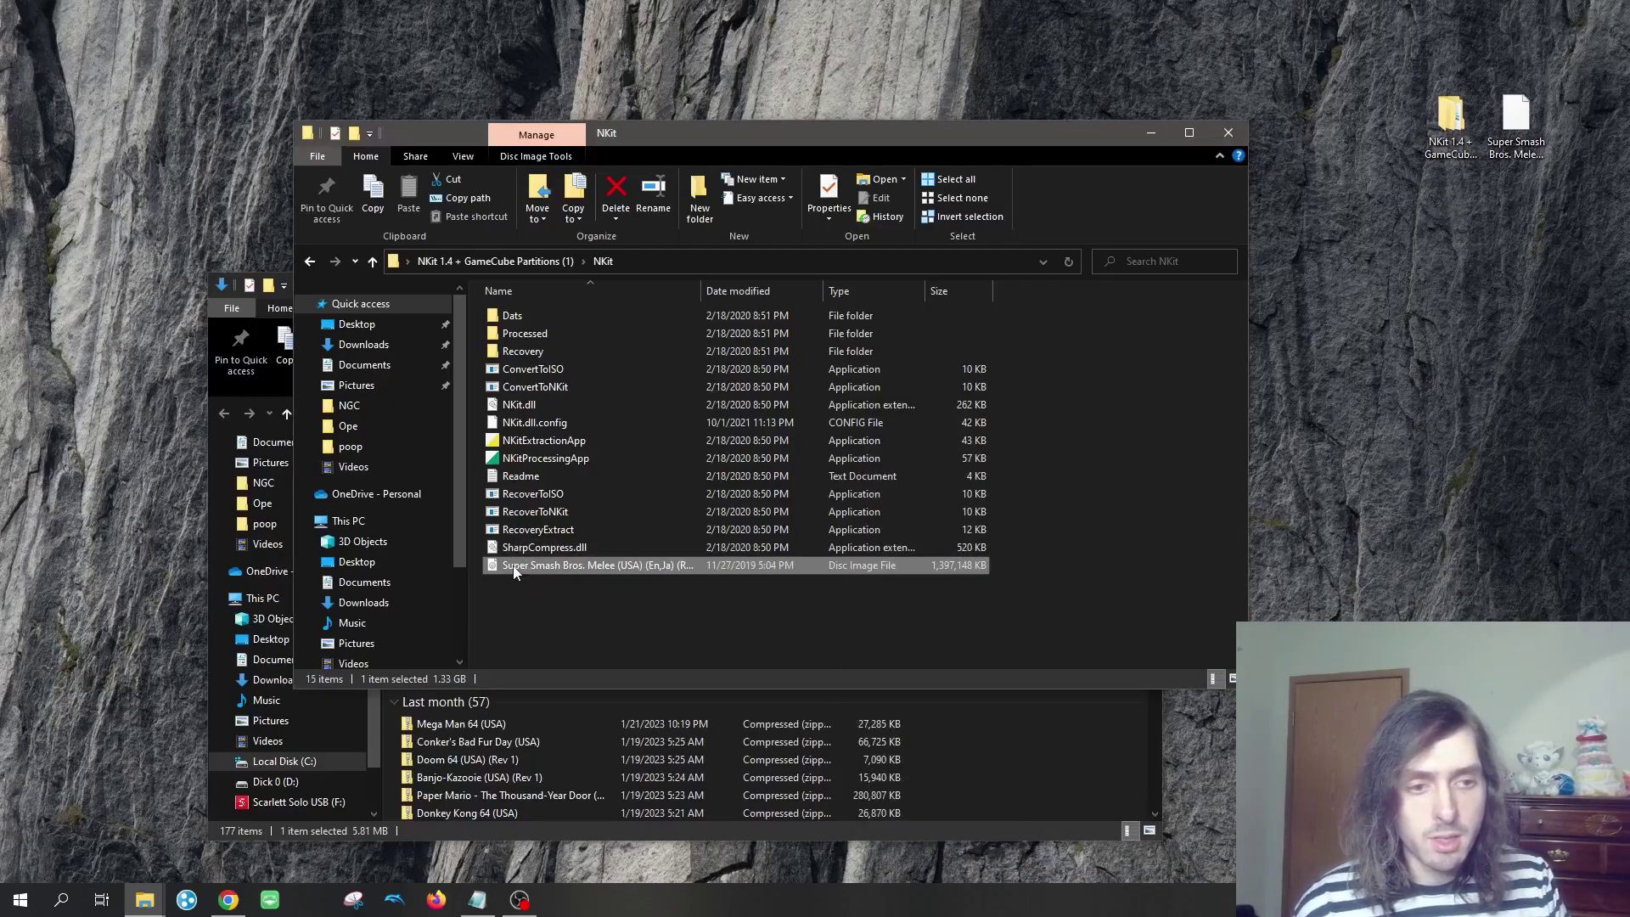
# Drop the Melee .nkit.iso onto ConvertToISO.exe to produce the verified 'Super Smash Bros. Melee (USA) (En,Ja) (Rev 2).iso'.
pyautogui.moveTo(513, 572); pyautogui.dragTo(637, 380)
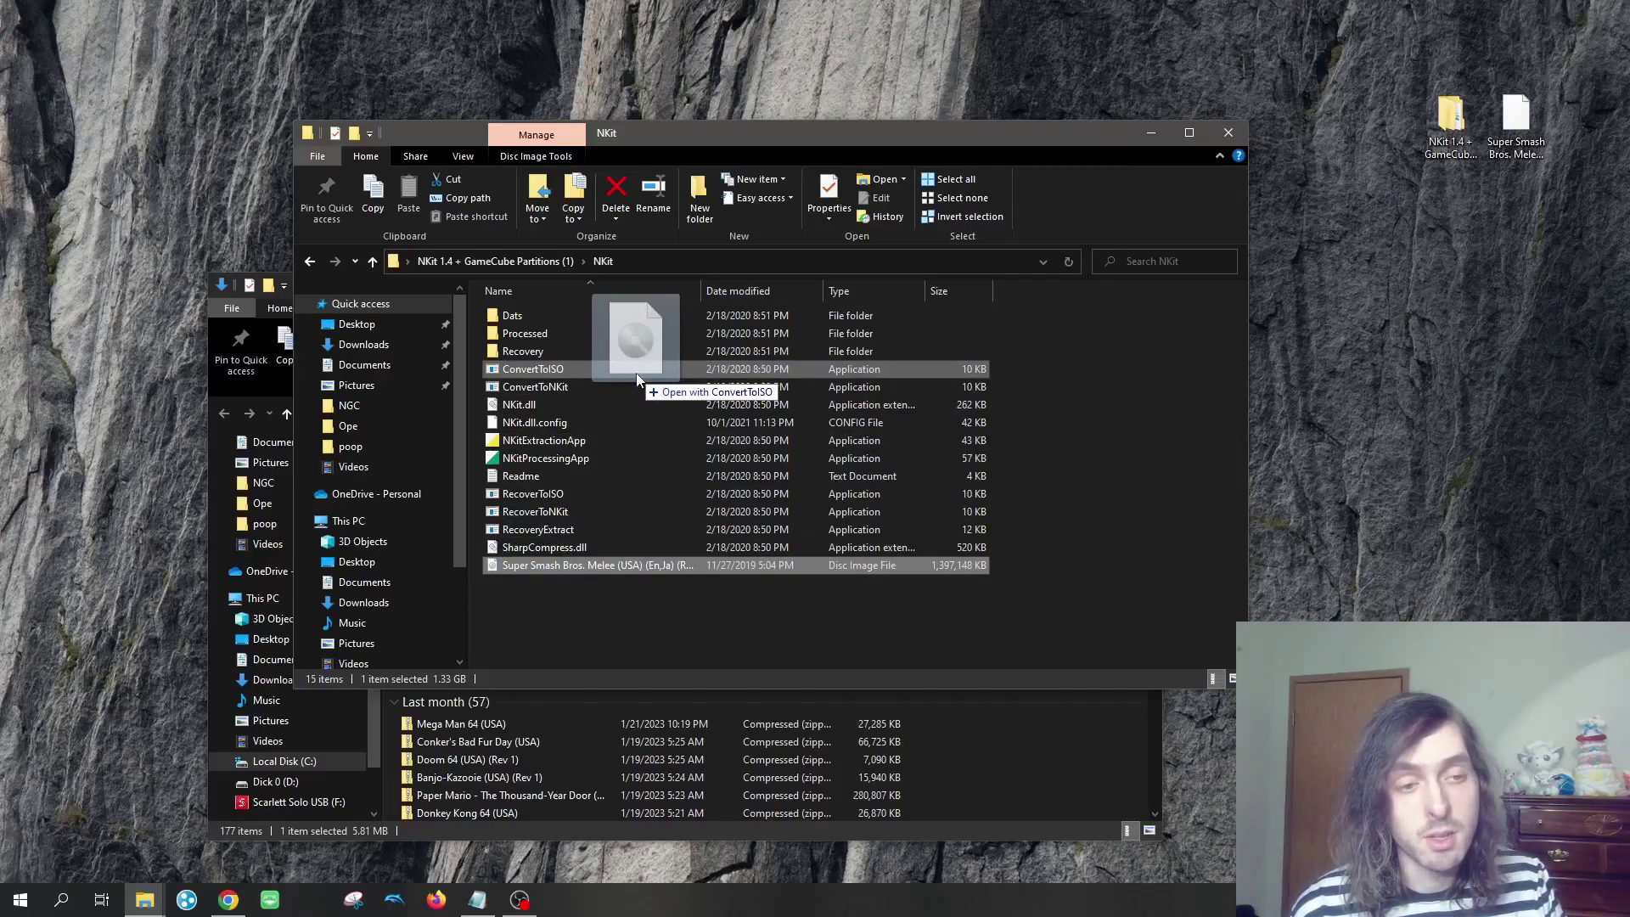
pyautogui.moveTo(636, 379); pyautogui.dragTo(953, 376)
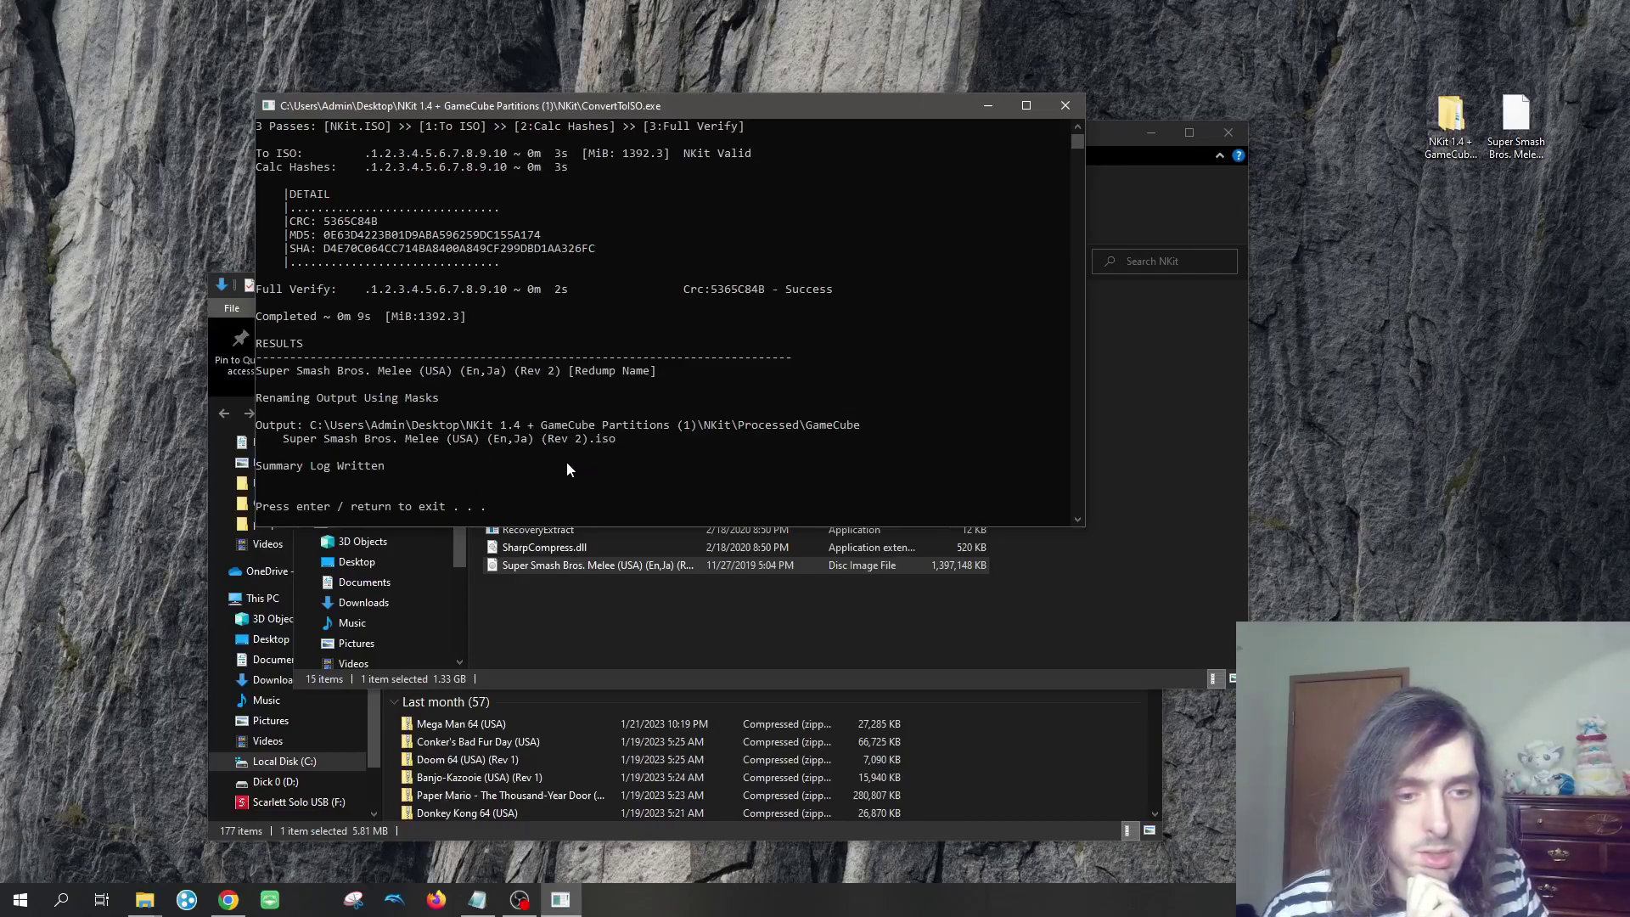
pyautogui.moveTo(591, 109); pyautogui.dragTo(1149, 467)
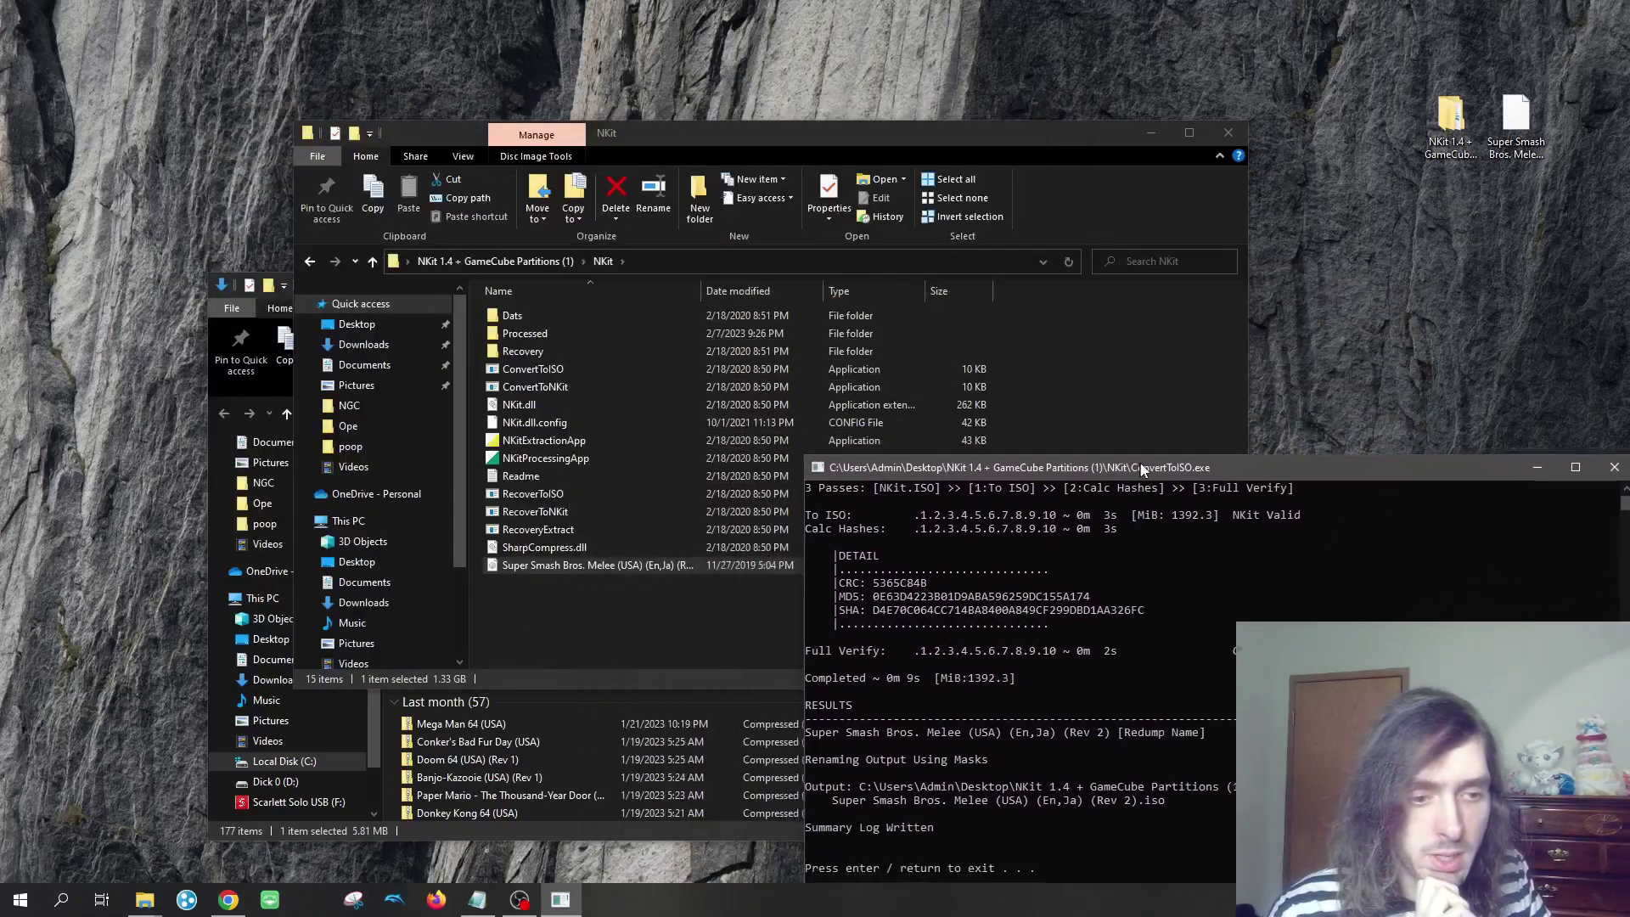
# Check the 1,425,760 KB Melee ISO in Processed\GameCube, then return to the Processed folder.
pyautogui.doubleClick(532, 333)
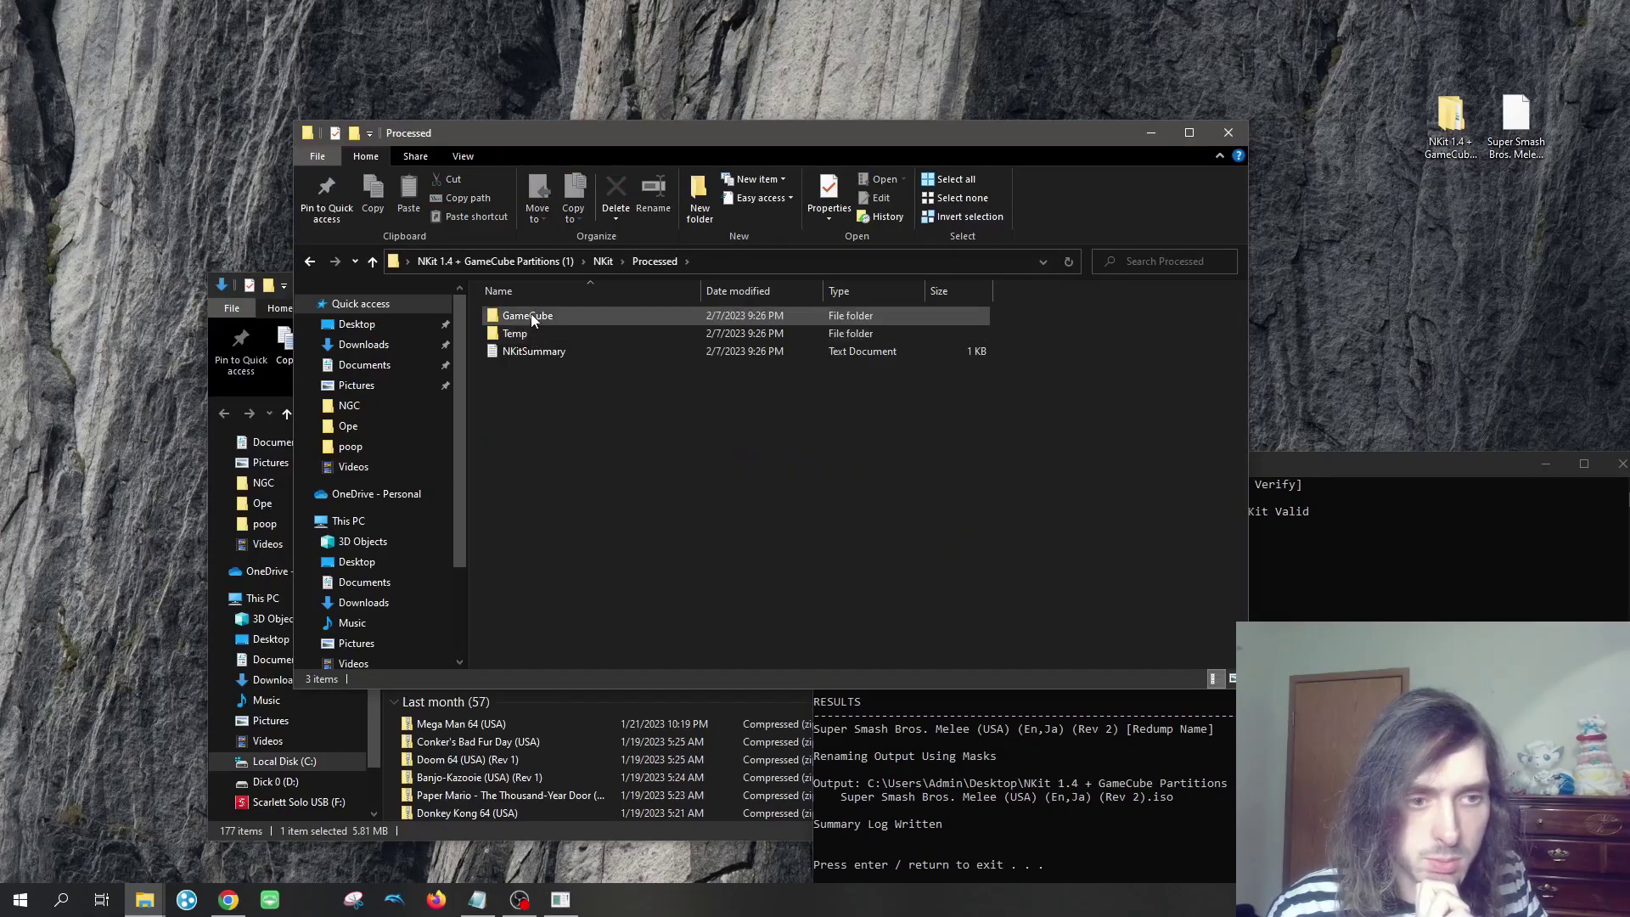
pyautogui.doubleClick(531, 315)
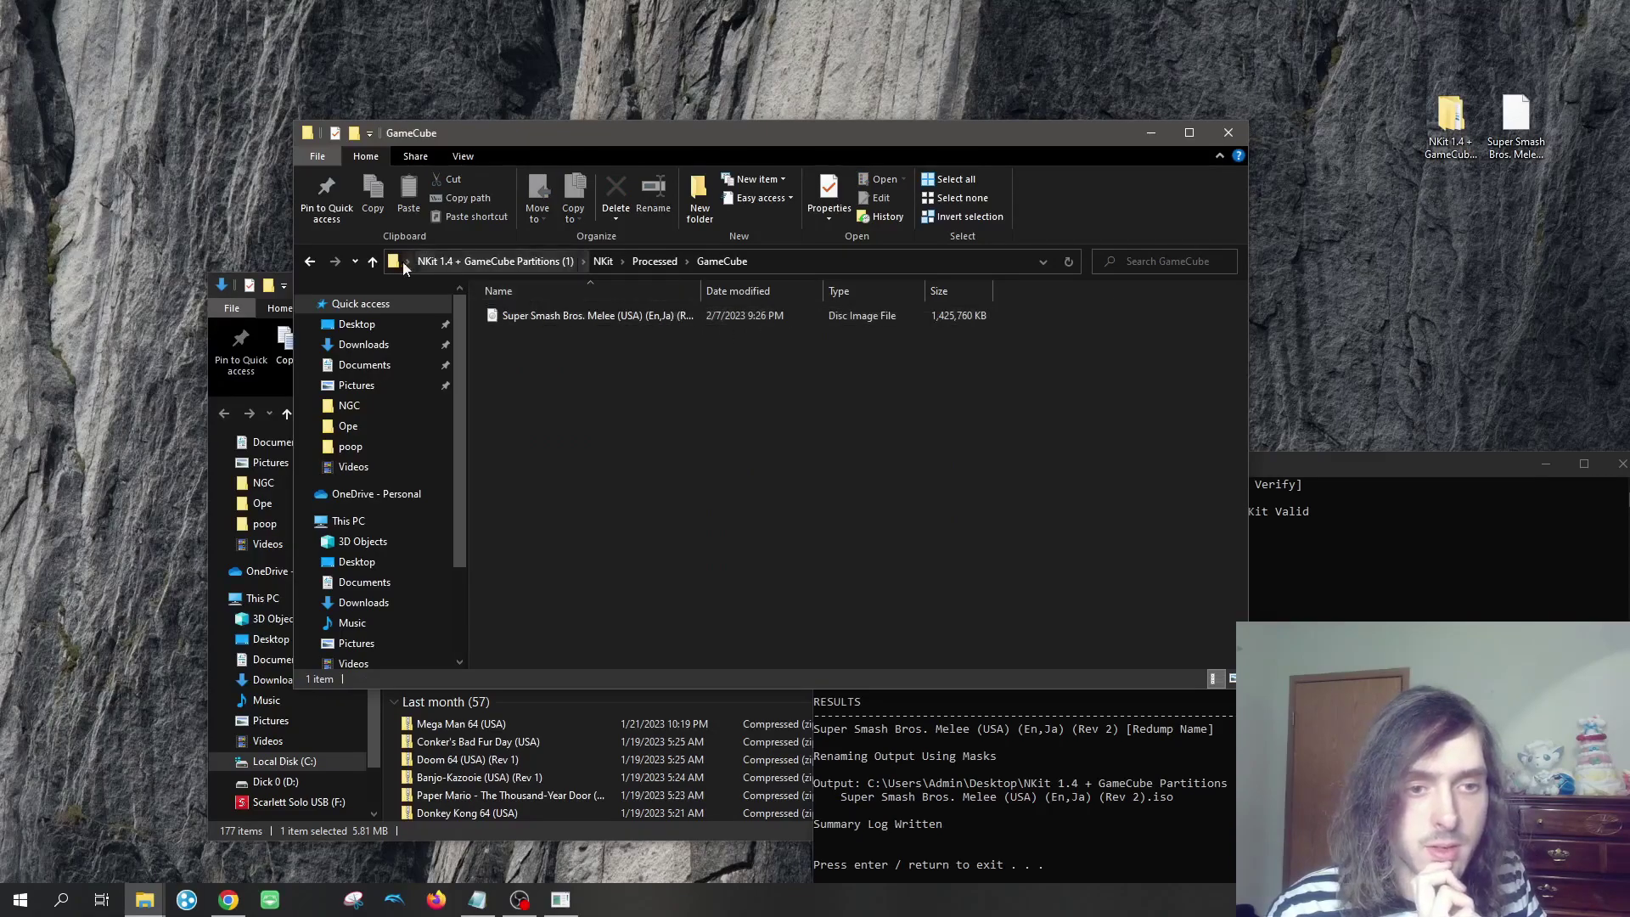
pyautogui.click(374, 260)
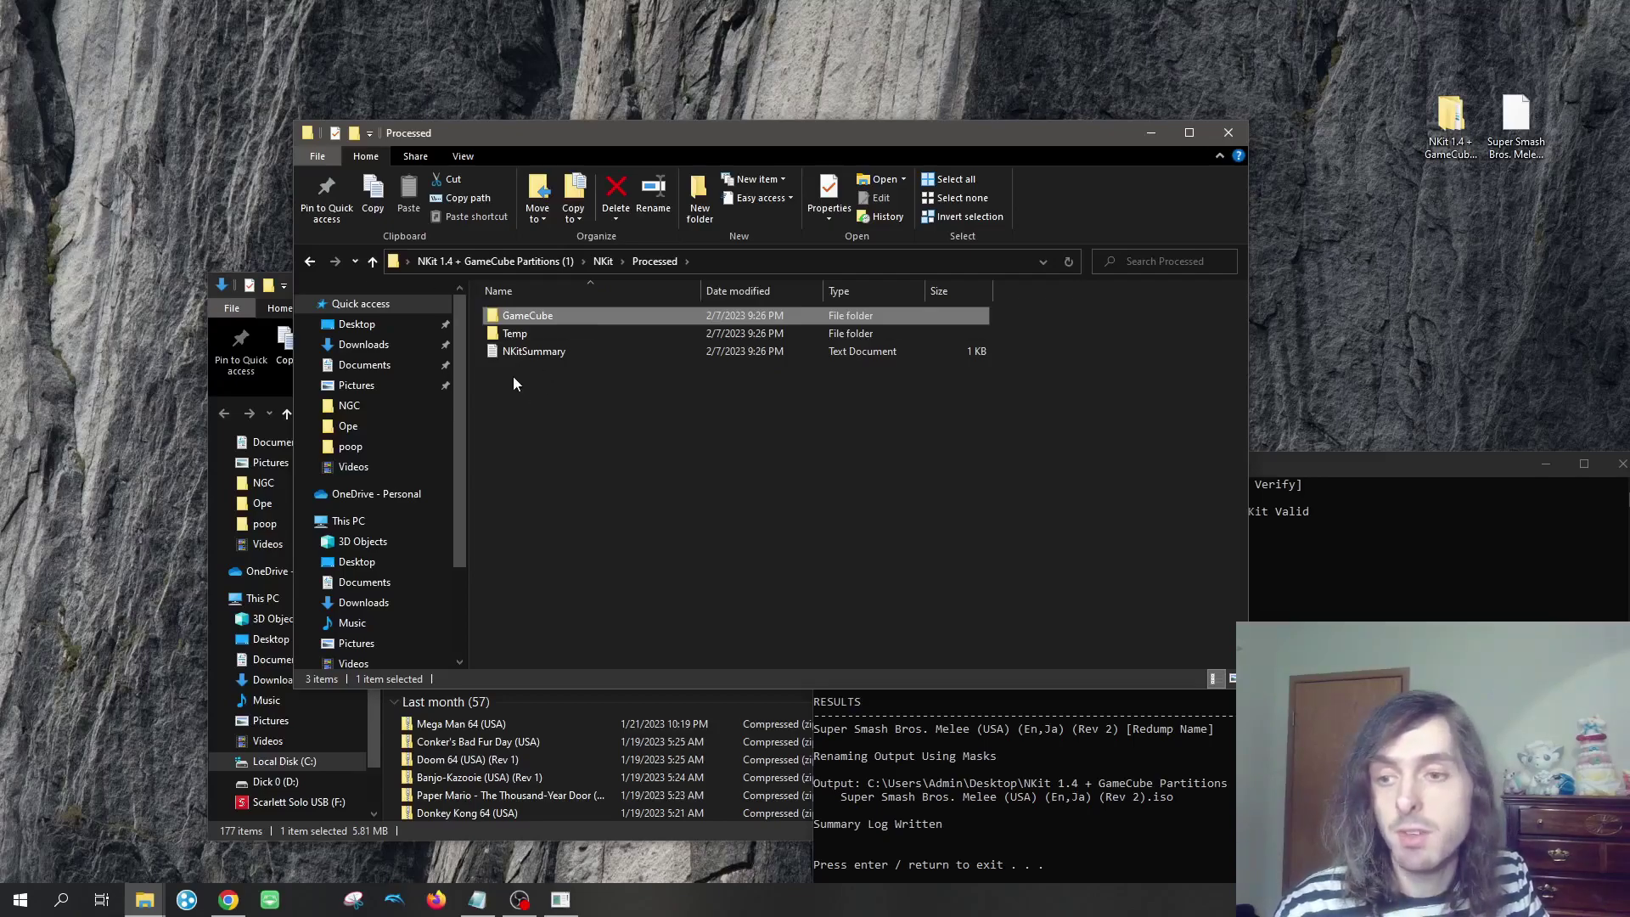
# Rearrange the Explorer and console windows and close the earlier finished conversion console.
pyautogui.moveTo(772, 135); pyautogui.dragTo(531, 136)
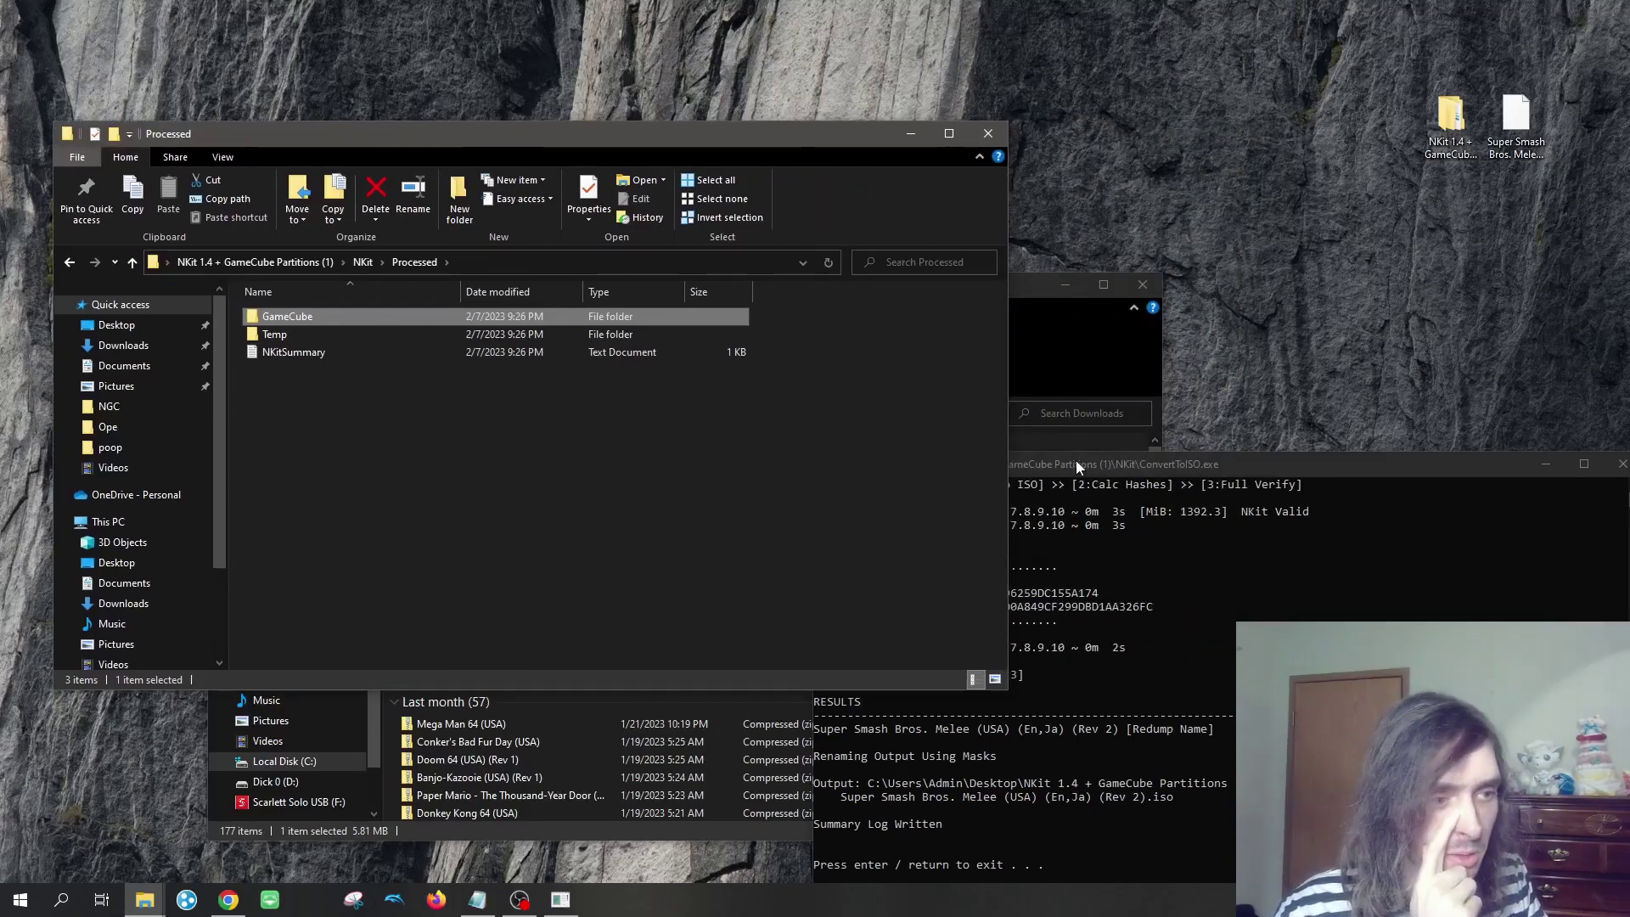
pyautogui.moveTo(1077, 466); pyautogui.dragTo(1052, 385)
pyautogui.click(405, 557)
pyautogui.moveTo(405, 557); pyautogui.dragTo(422, 354)
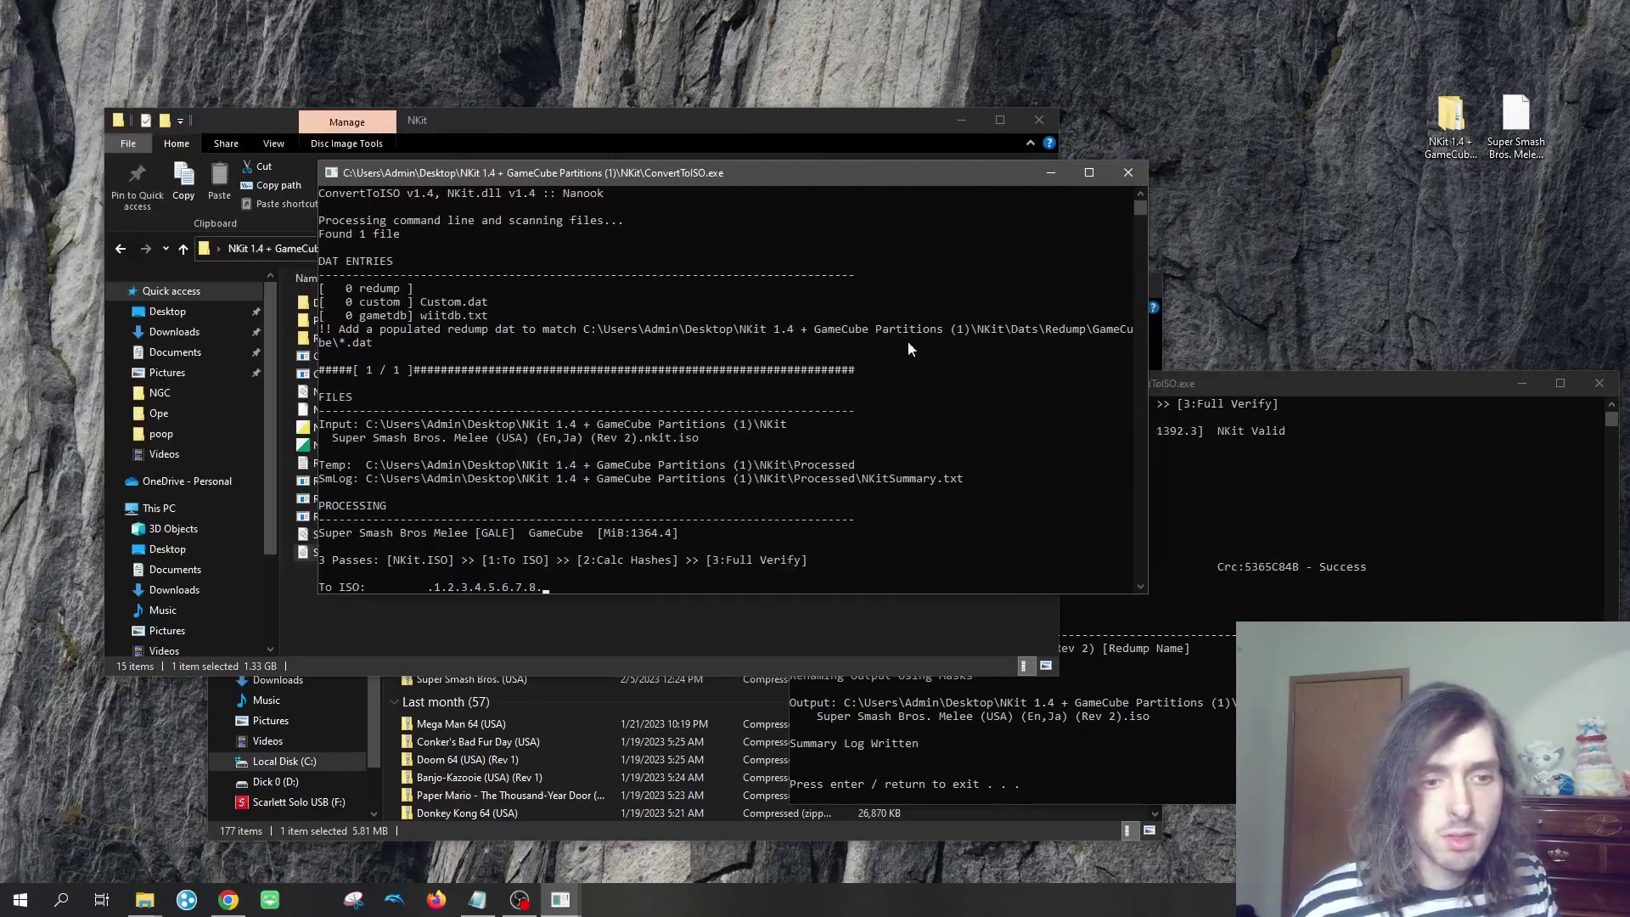
pyautogui.click(1600, 383)
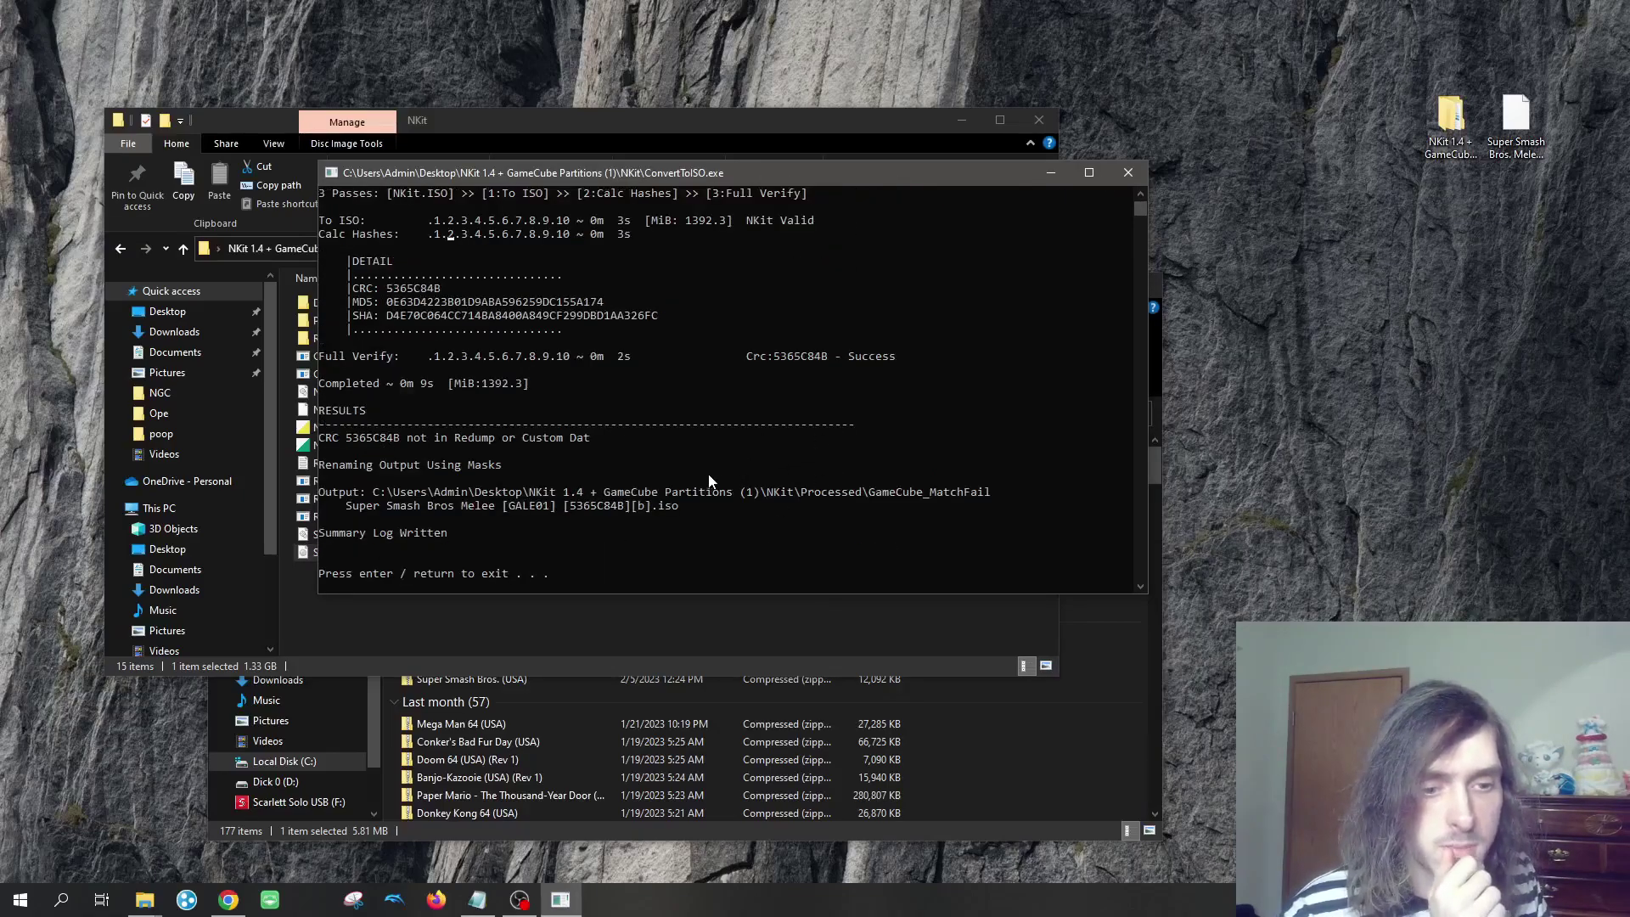
# Close the ConvertToISO console that reported no Redump match (MatchFail [b].iso) at its exit prompt.
pyautogui.scroll(-1, 705, 482)
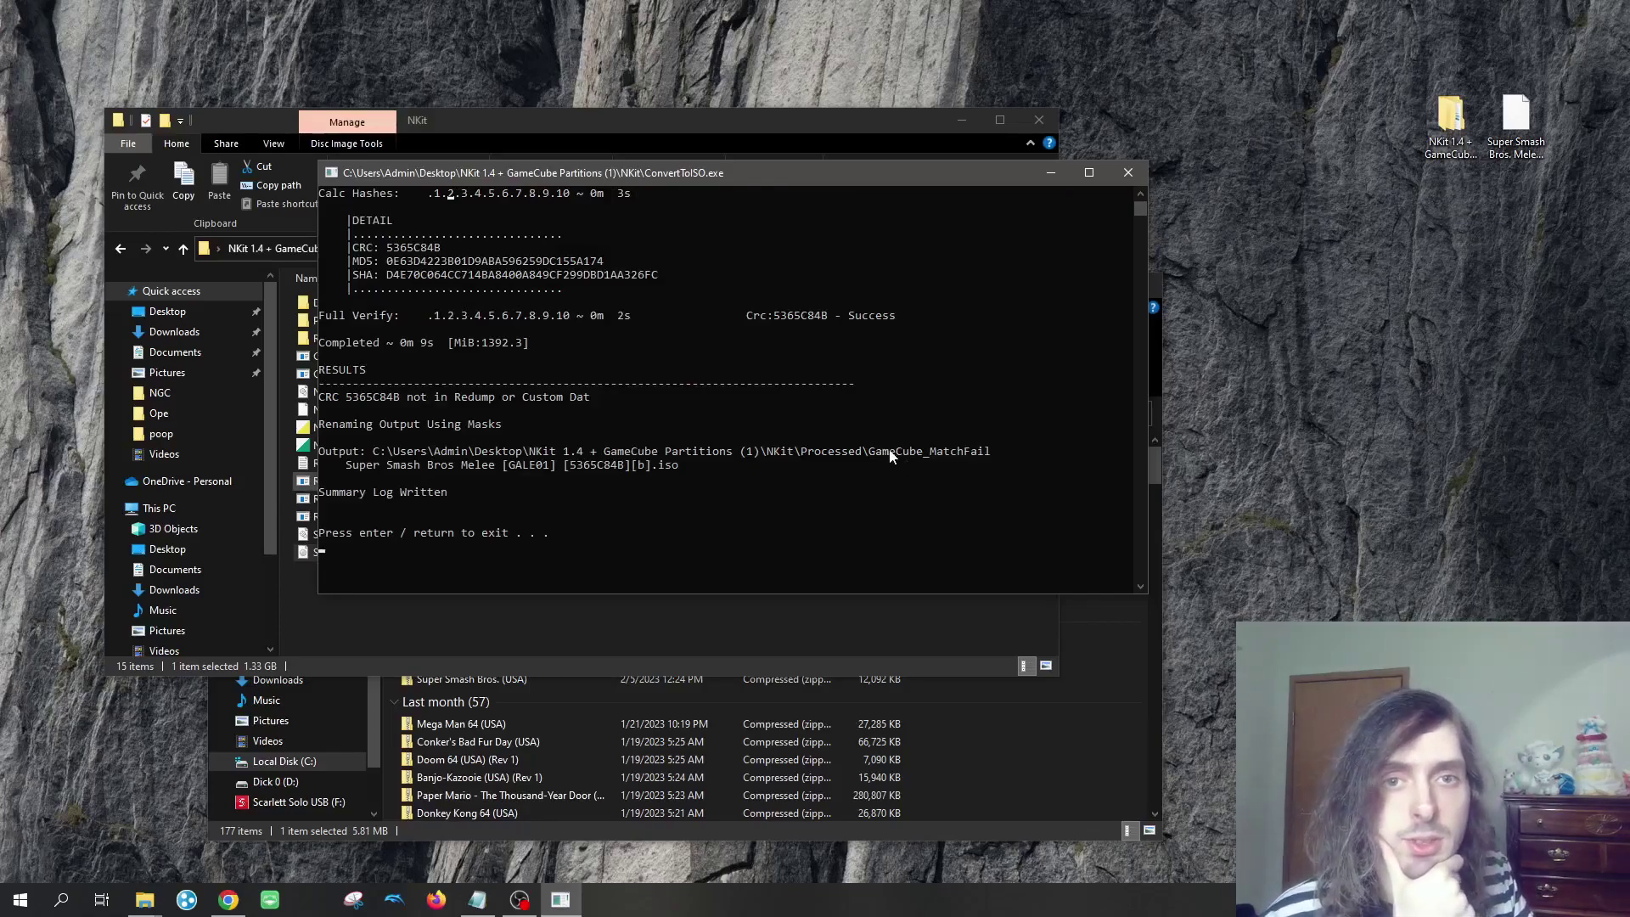
pyautogui.moveTo(737, 172); pyautogui.dragTo(1072, 279)
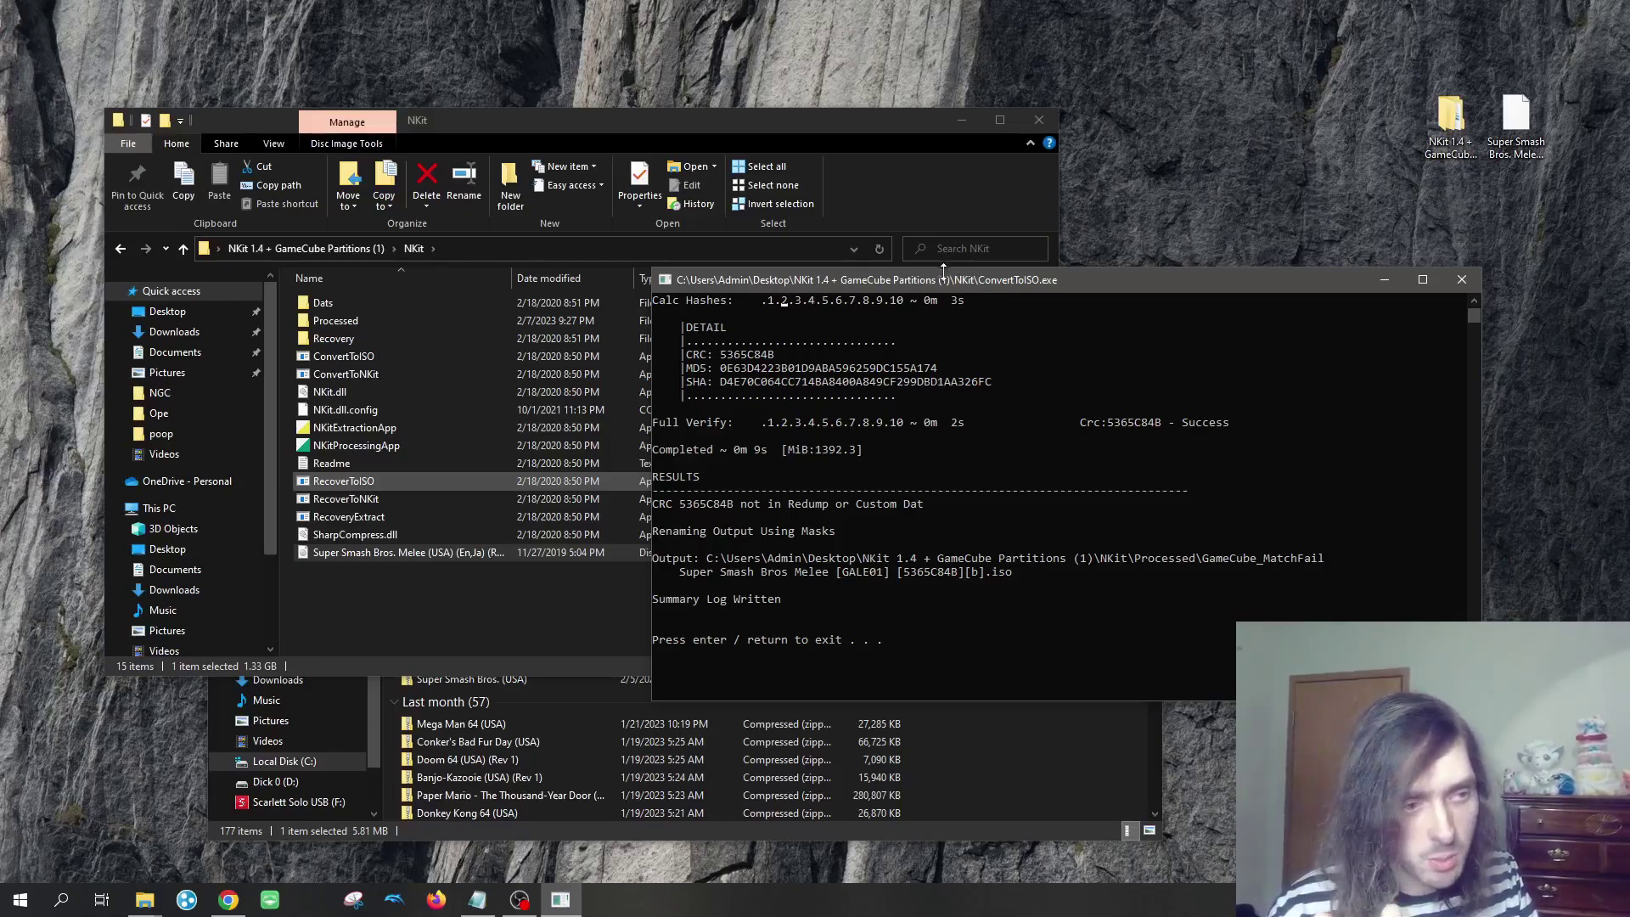
pyautogui.moveTo(945, 270); pyautogui.dragTo(917, 287)
pyautogui.press('Return')
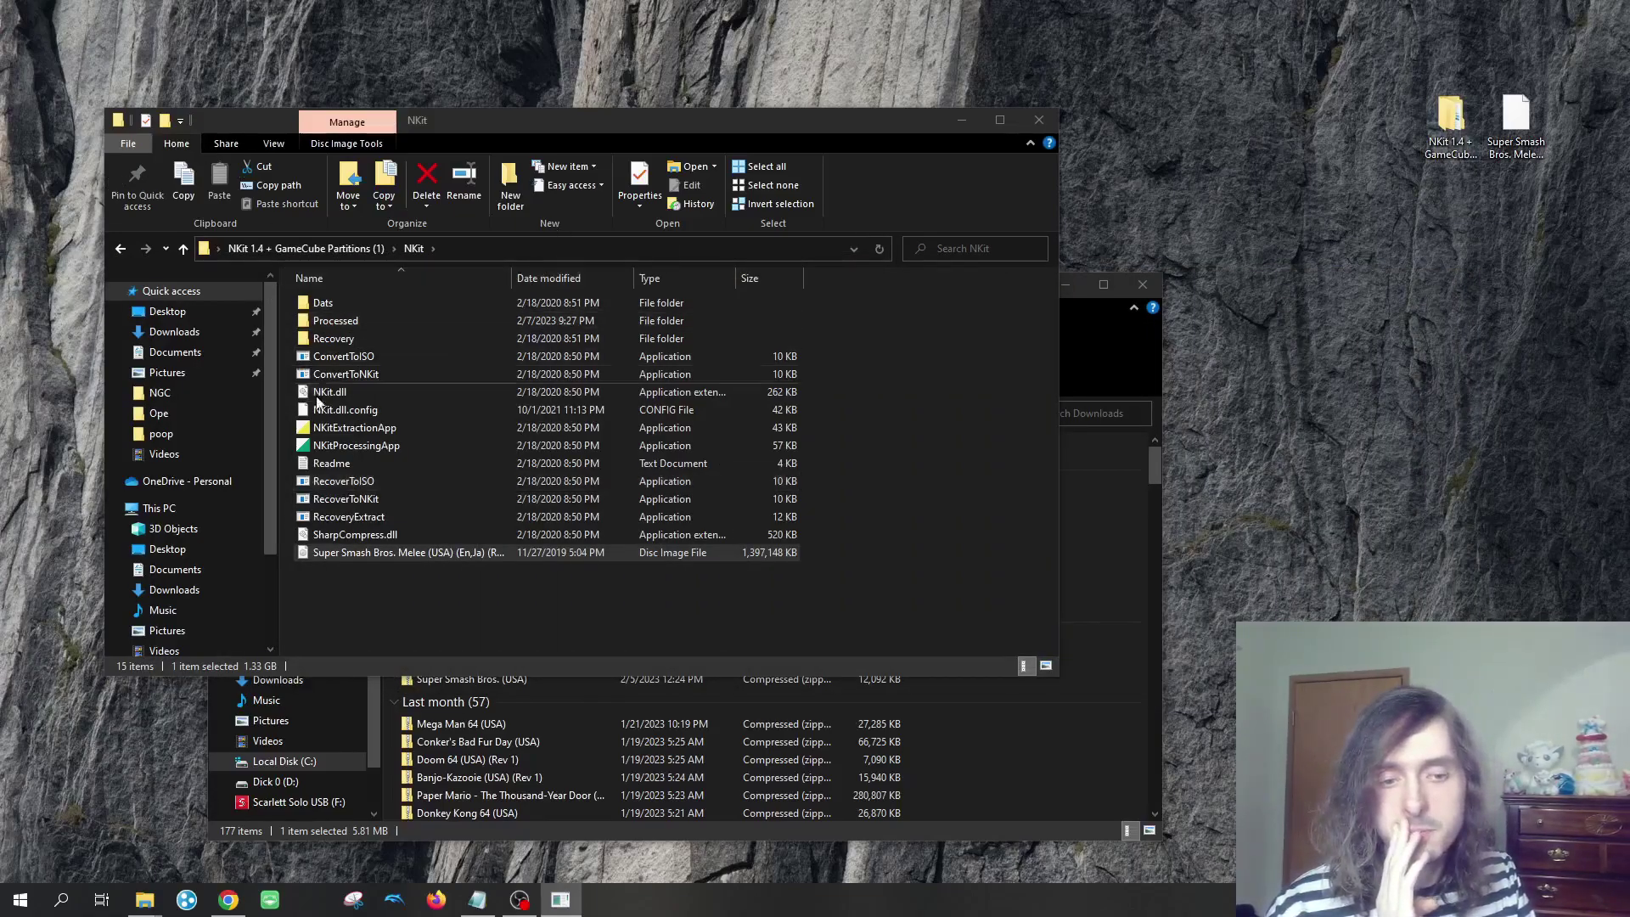
# Download the Nintendo GameCube datfile zip from redump.org's Downloads page.
pyautogui.click(225, 899)
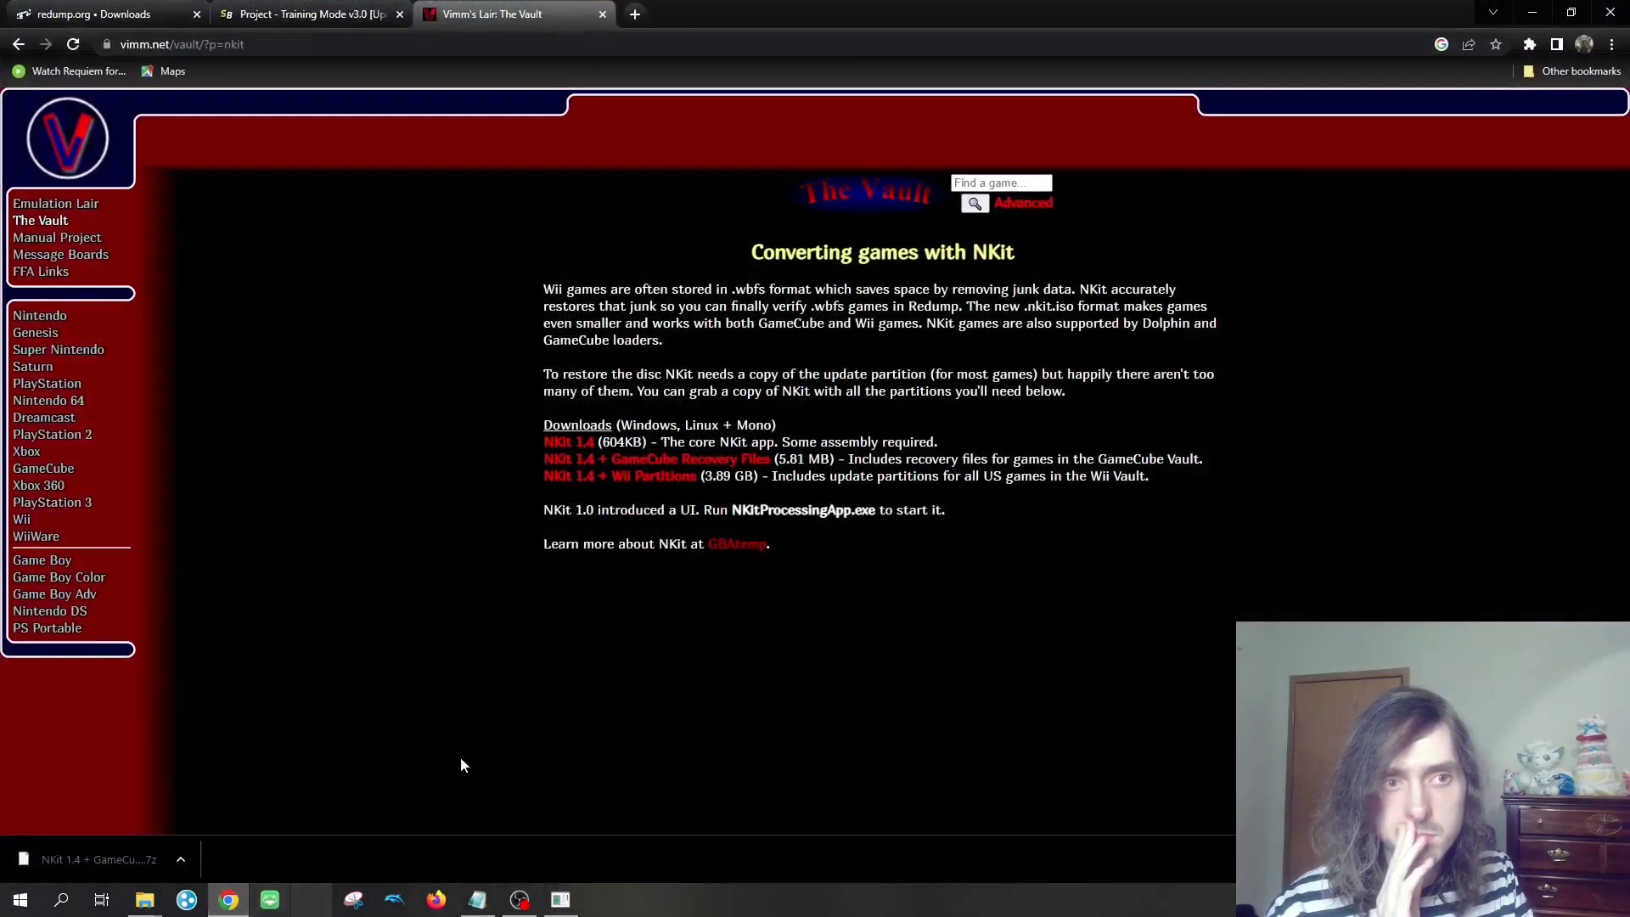
pyautogui.click(143, 18)
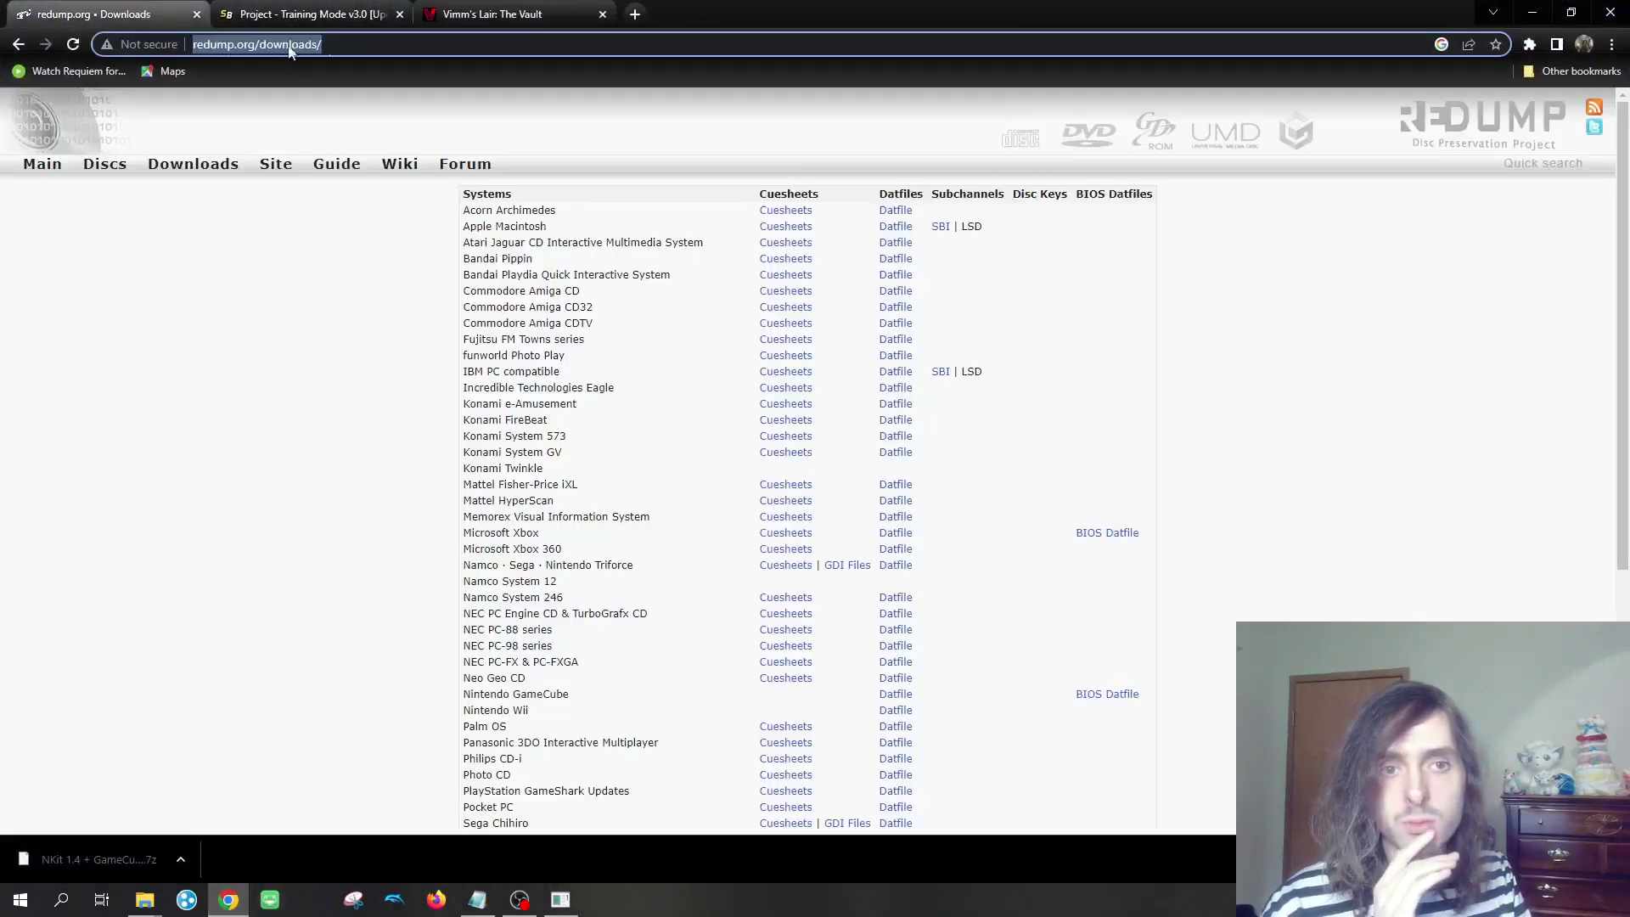
pyautogui.click(262, 46)
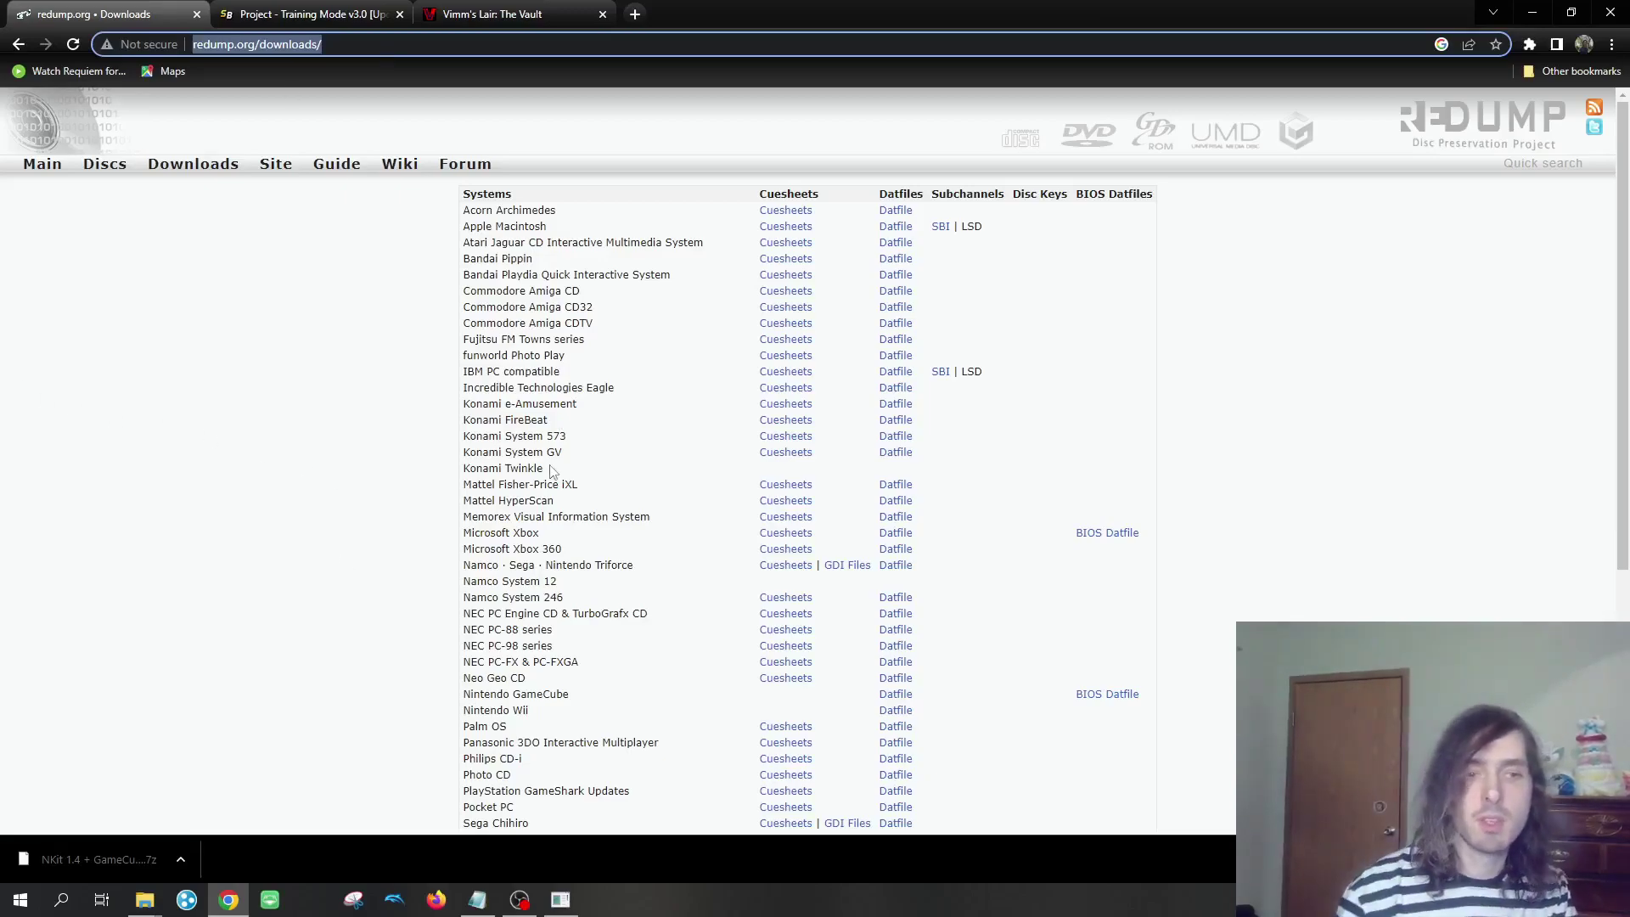
pyautogui.scroll(-1, 582, 604)
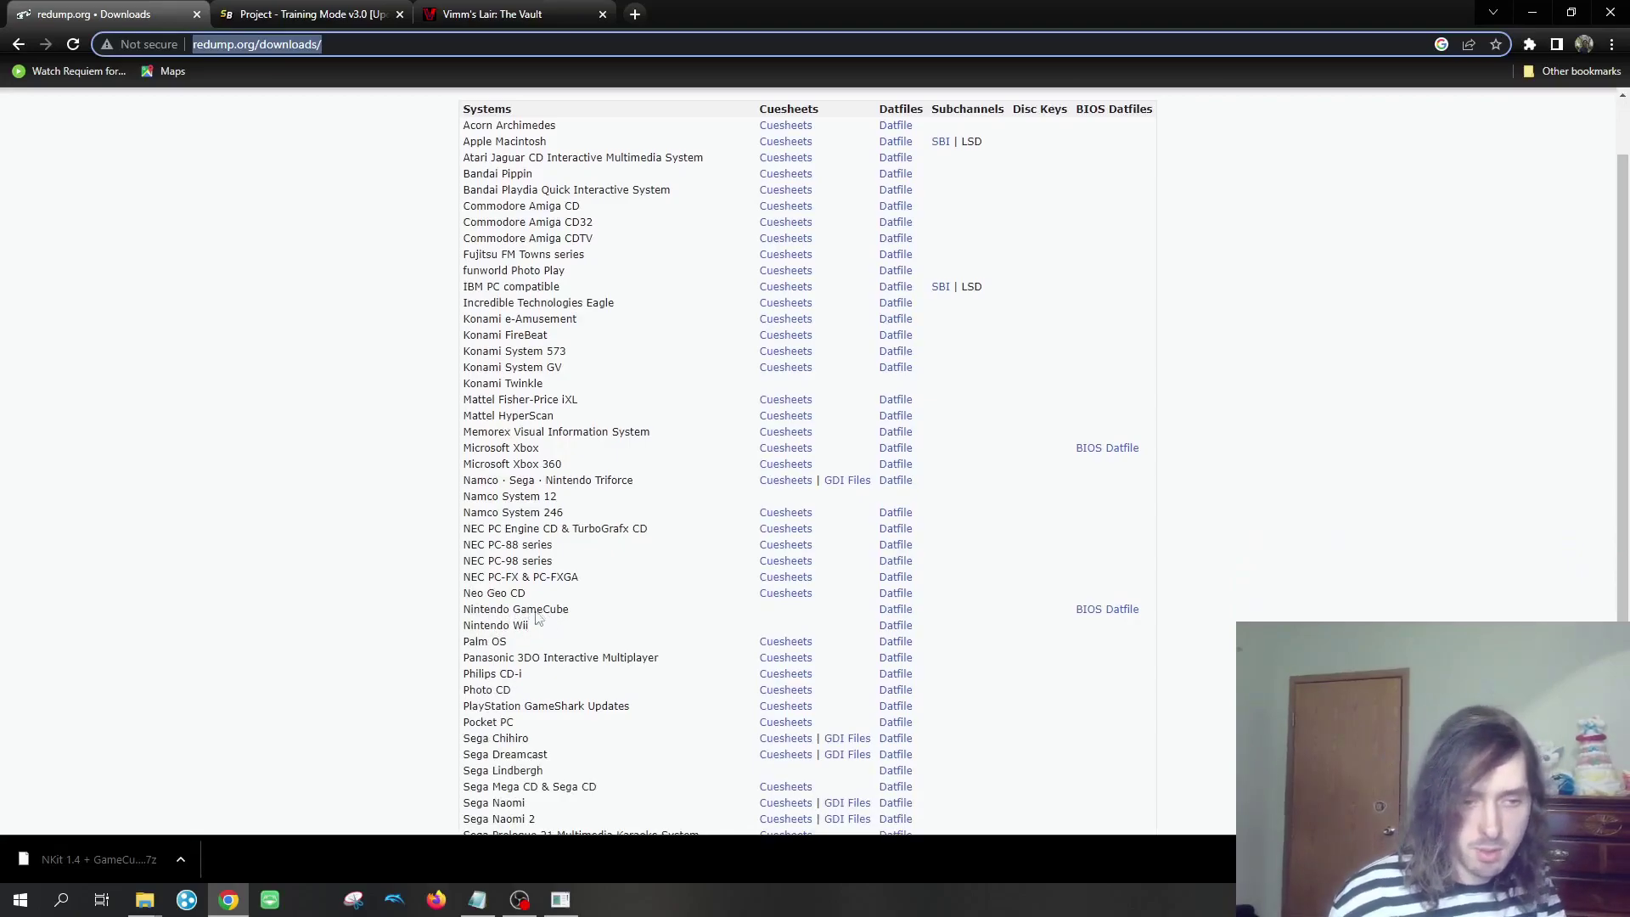
pyautogui.click(898, 613)
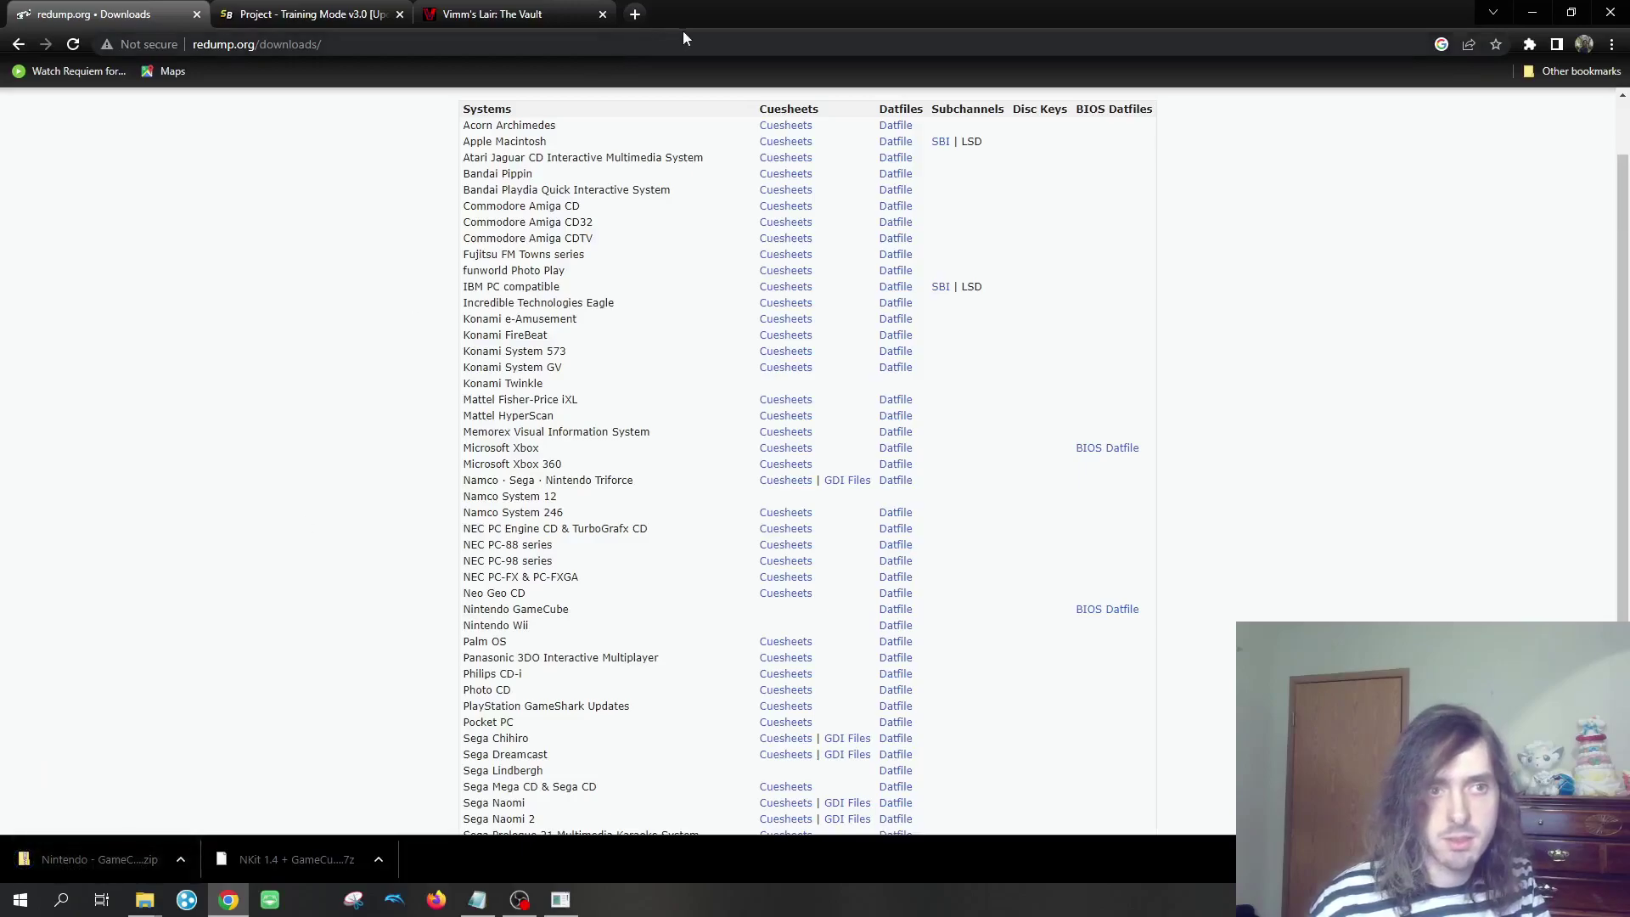
# Reveal the downloaded GameCube datfile zip in the Downloads folder, keeping its original name.
pyautogui.click(181, 859)
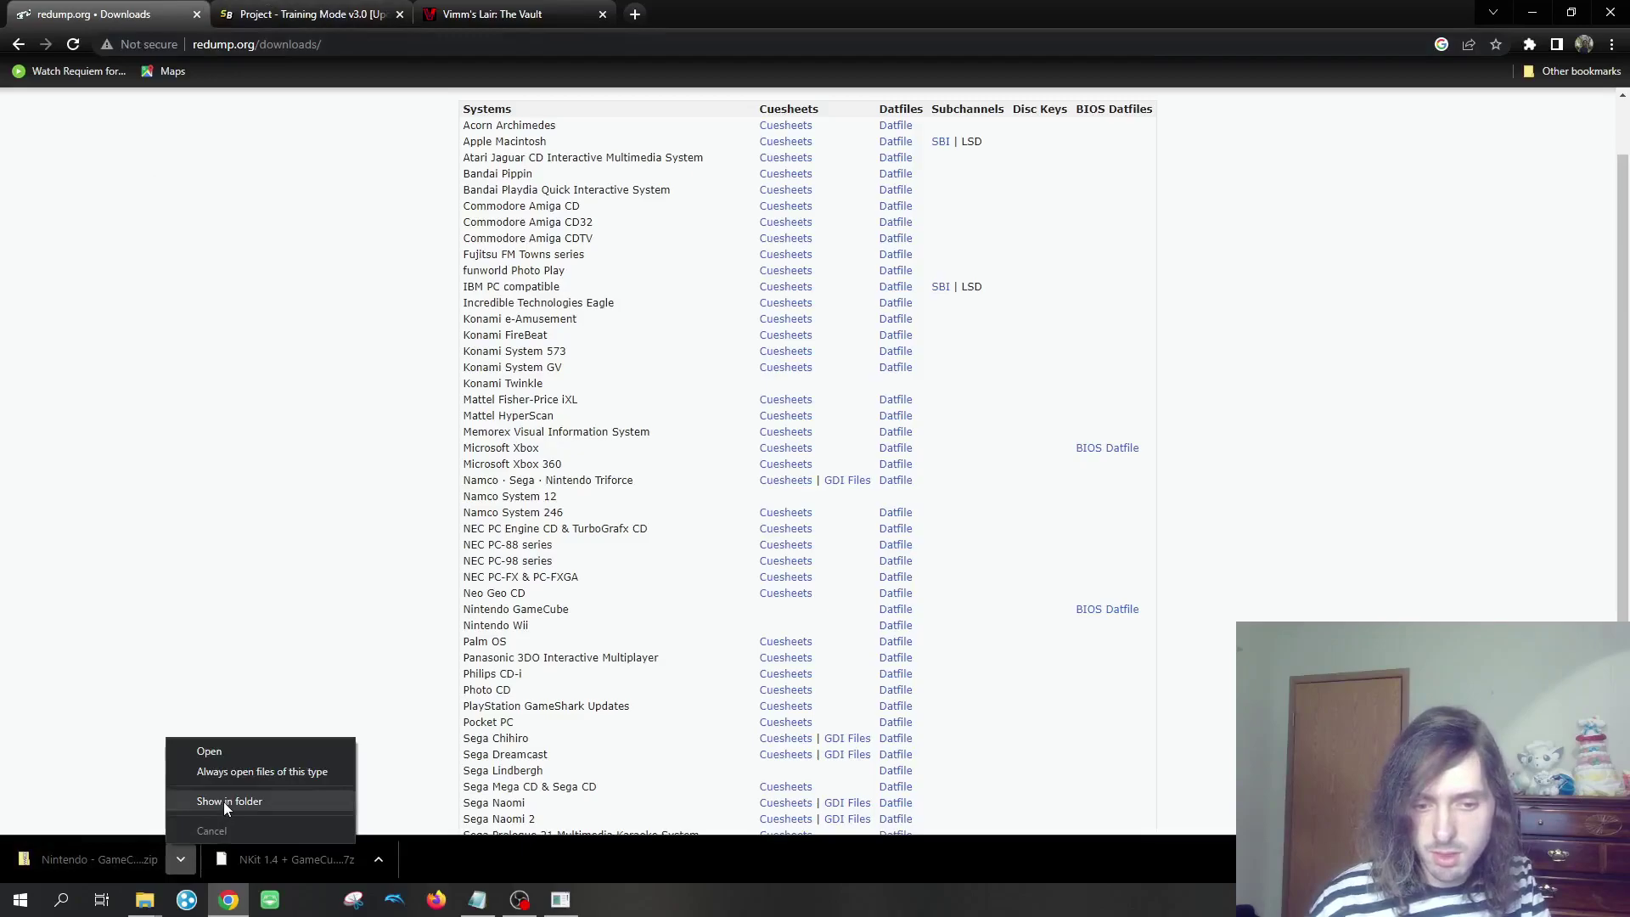
pyautogui.click(225, 802)
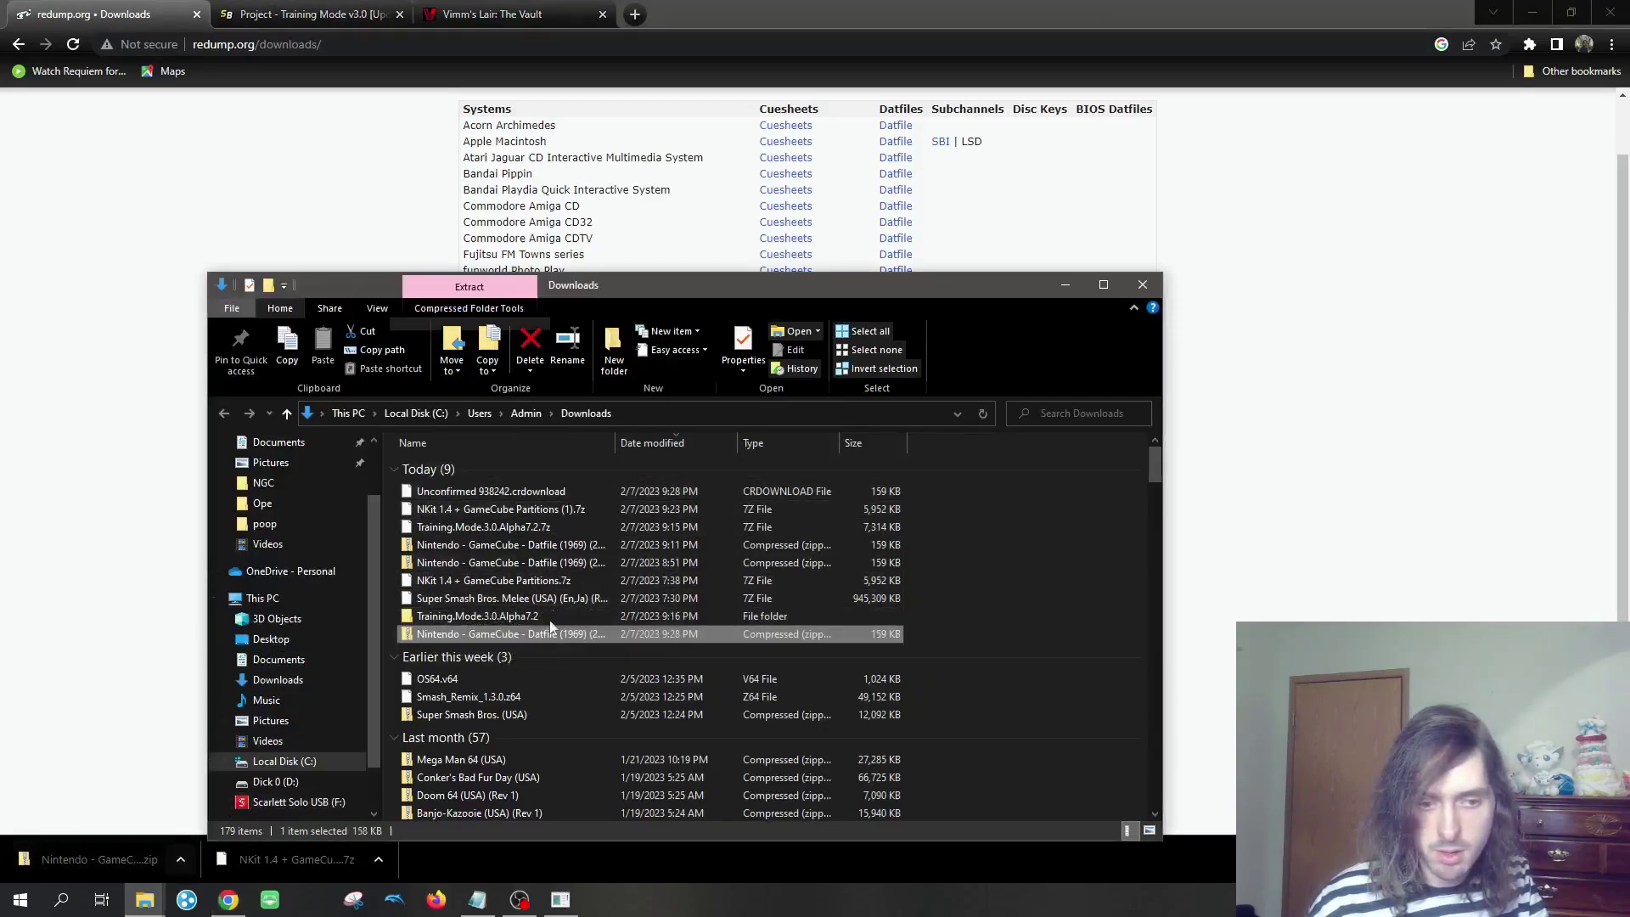
pyautogui.rightClick(493, 638)
pyautogui.click(457, 635)
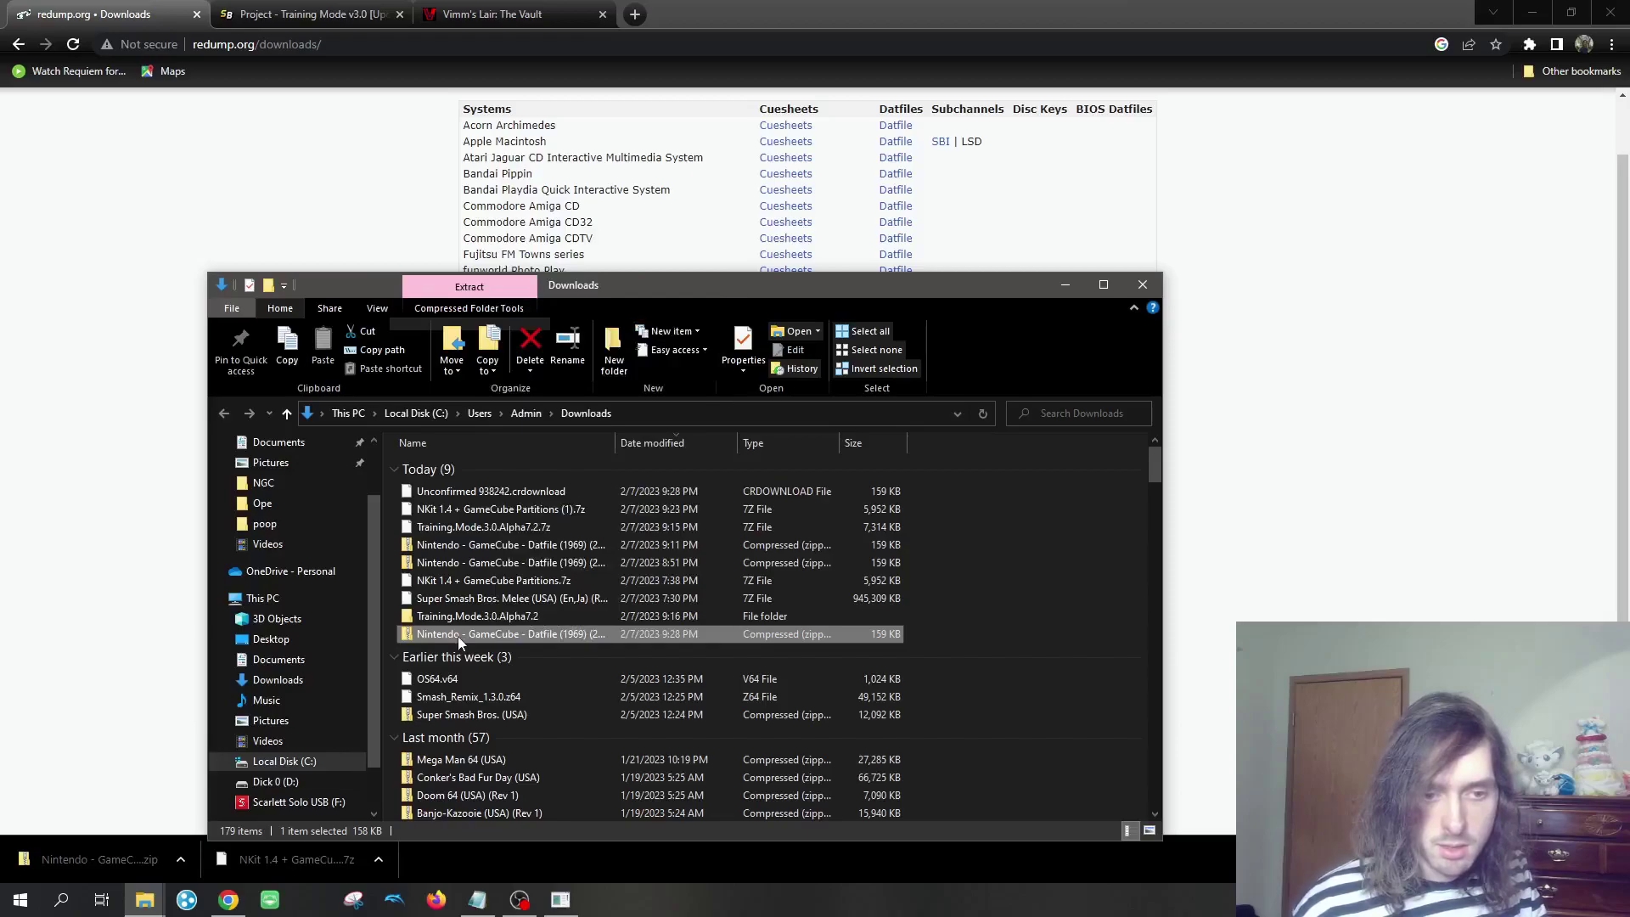
pyautogui.press('Return')
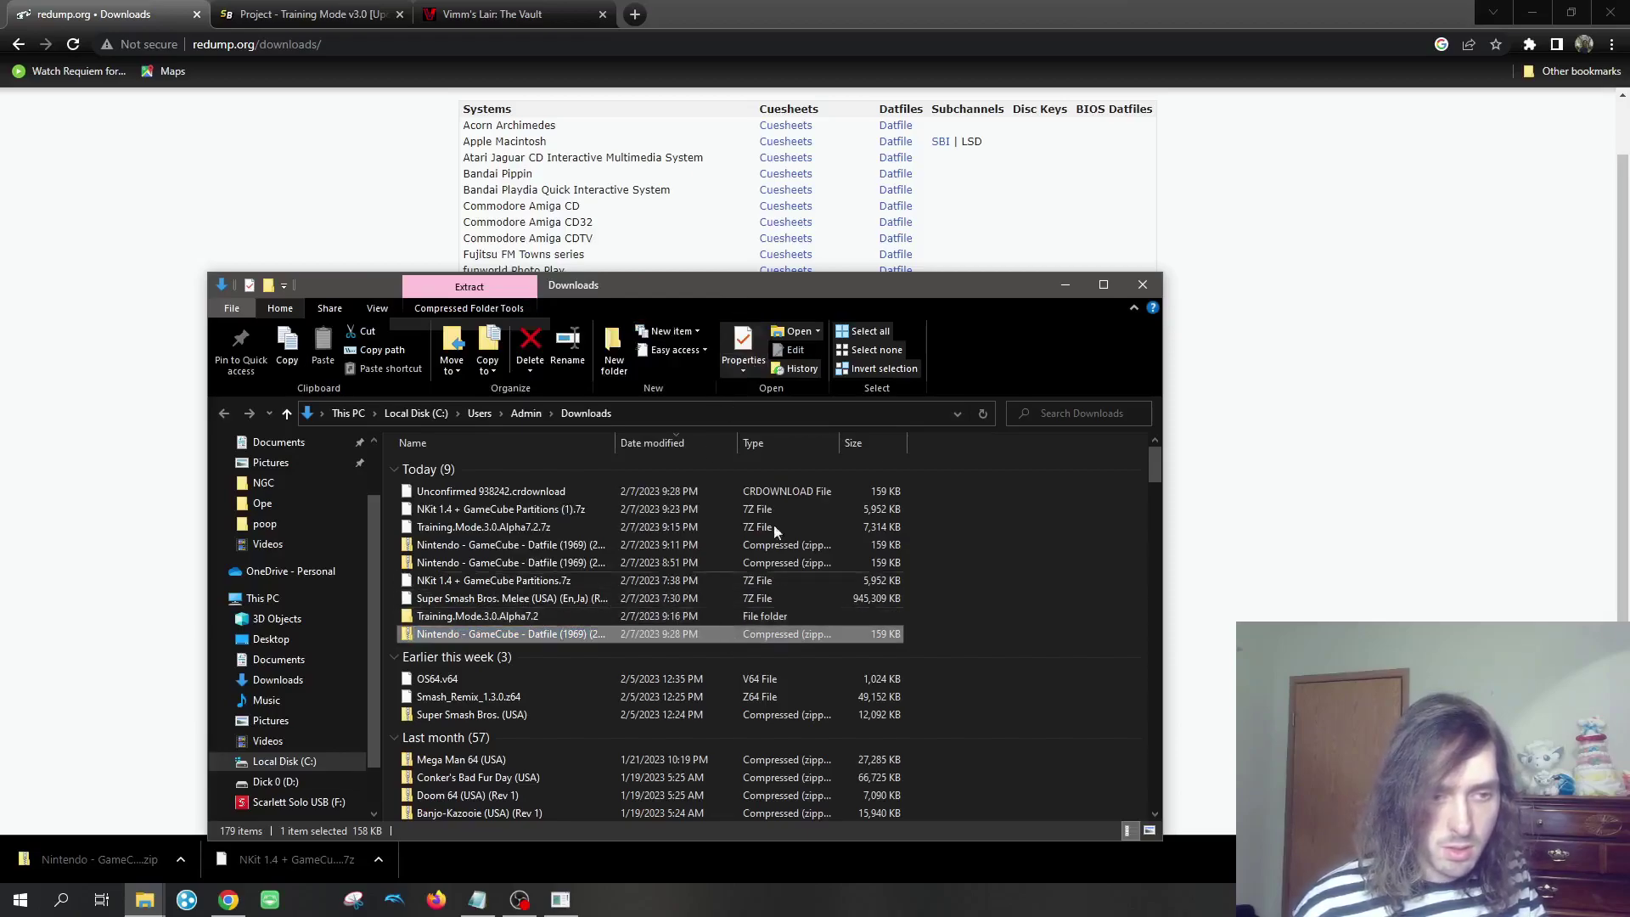
# Extract the datfile zip onto the desktop with 7-Zip Extract Here, yielding the 673 KB .dat.
pyautogui.doubleClick(914, 12)
pyautogui.click(828, 100)
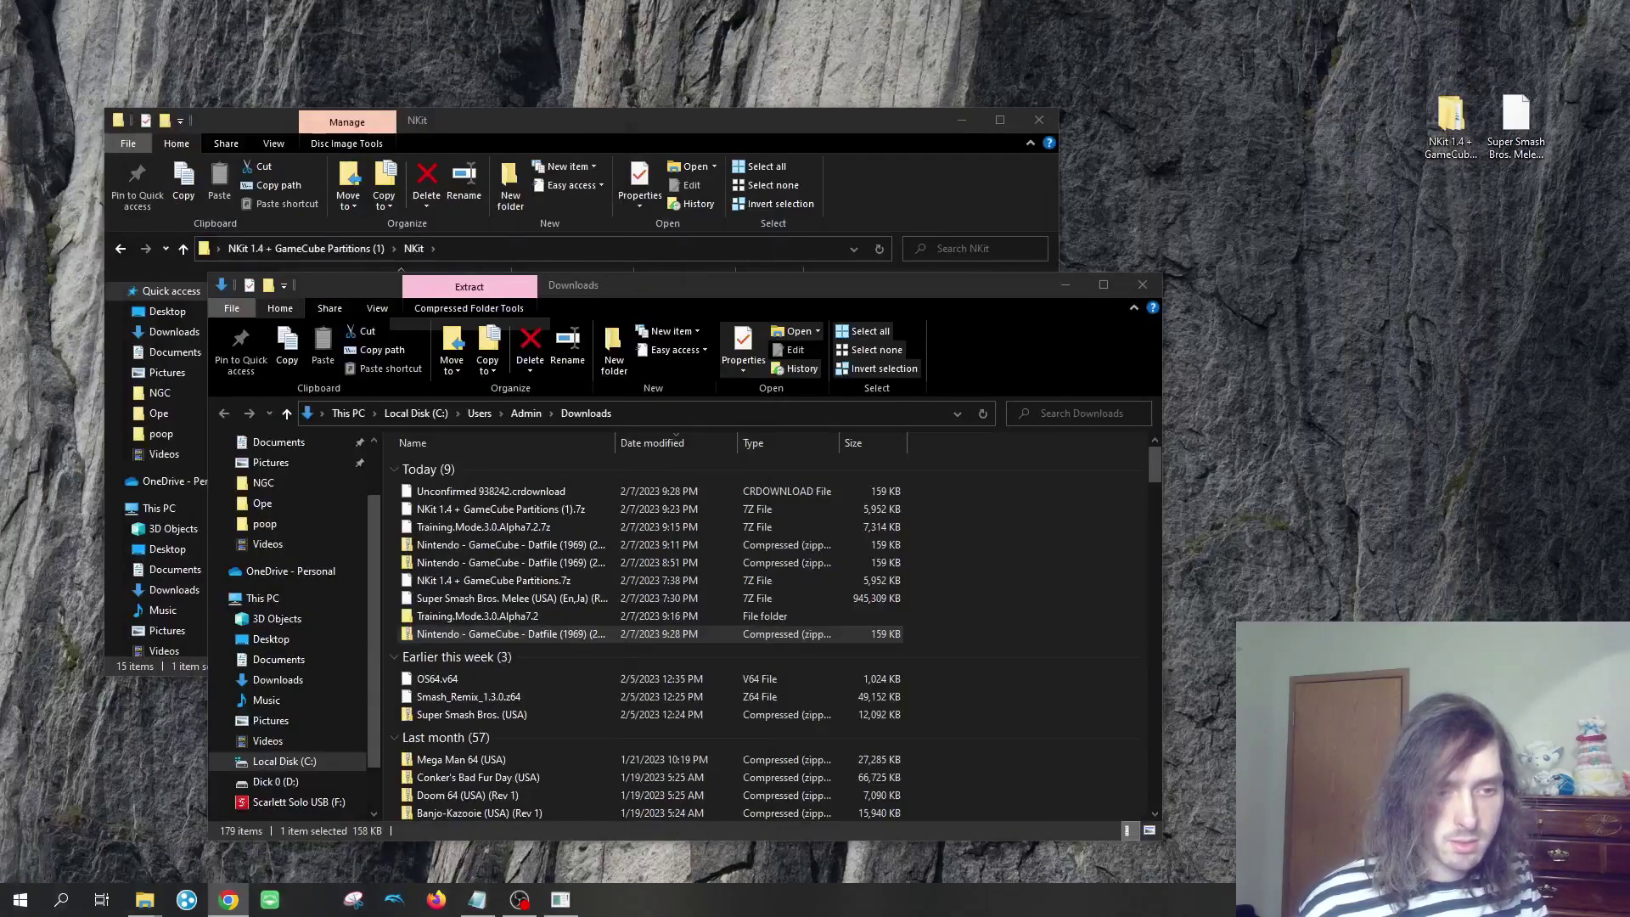
pyautogui.moveTo(514, 634); pyautogui.dragTo(1445, 271)
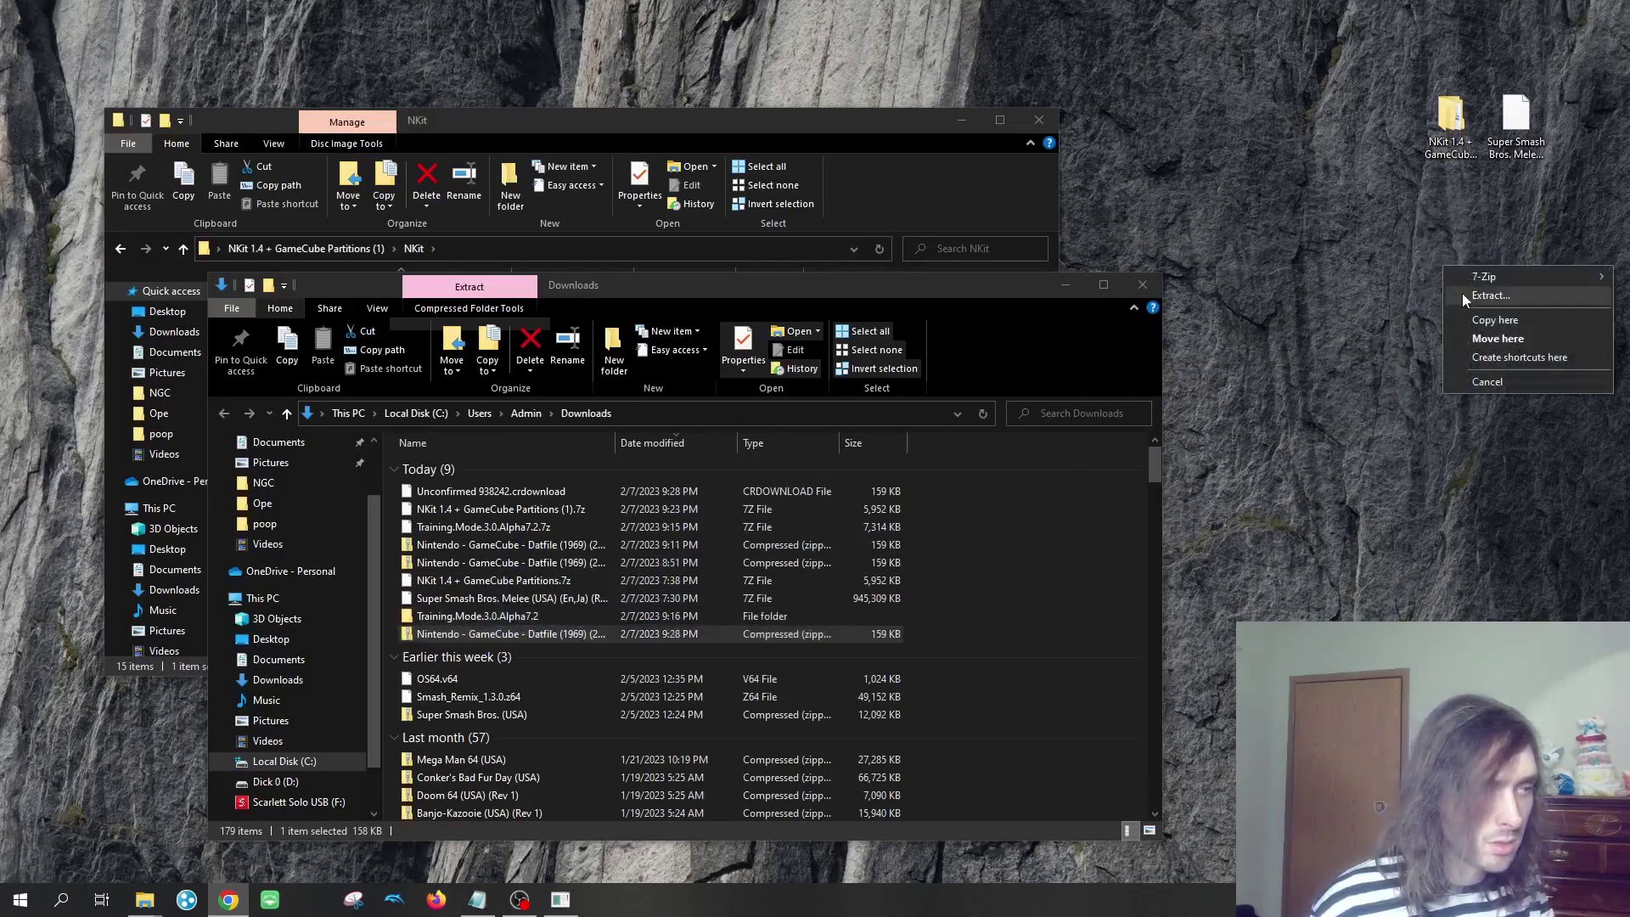
pyautogui.moveTo(1495, 279)
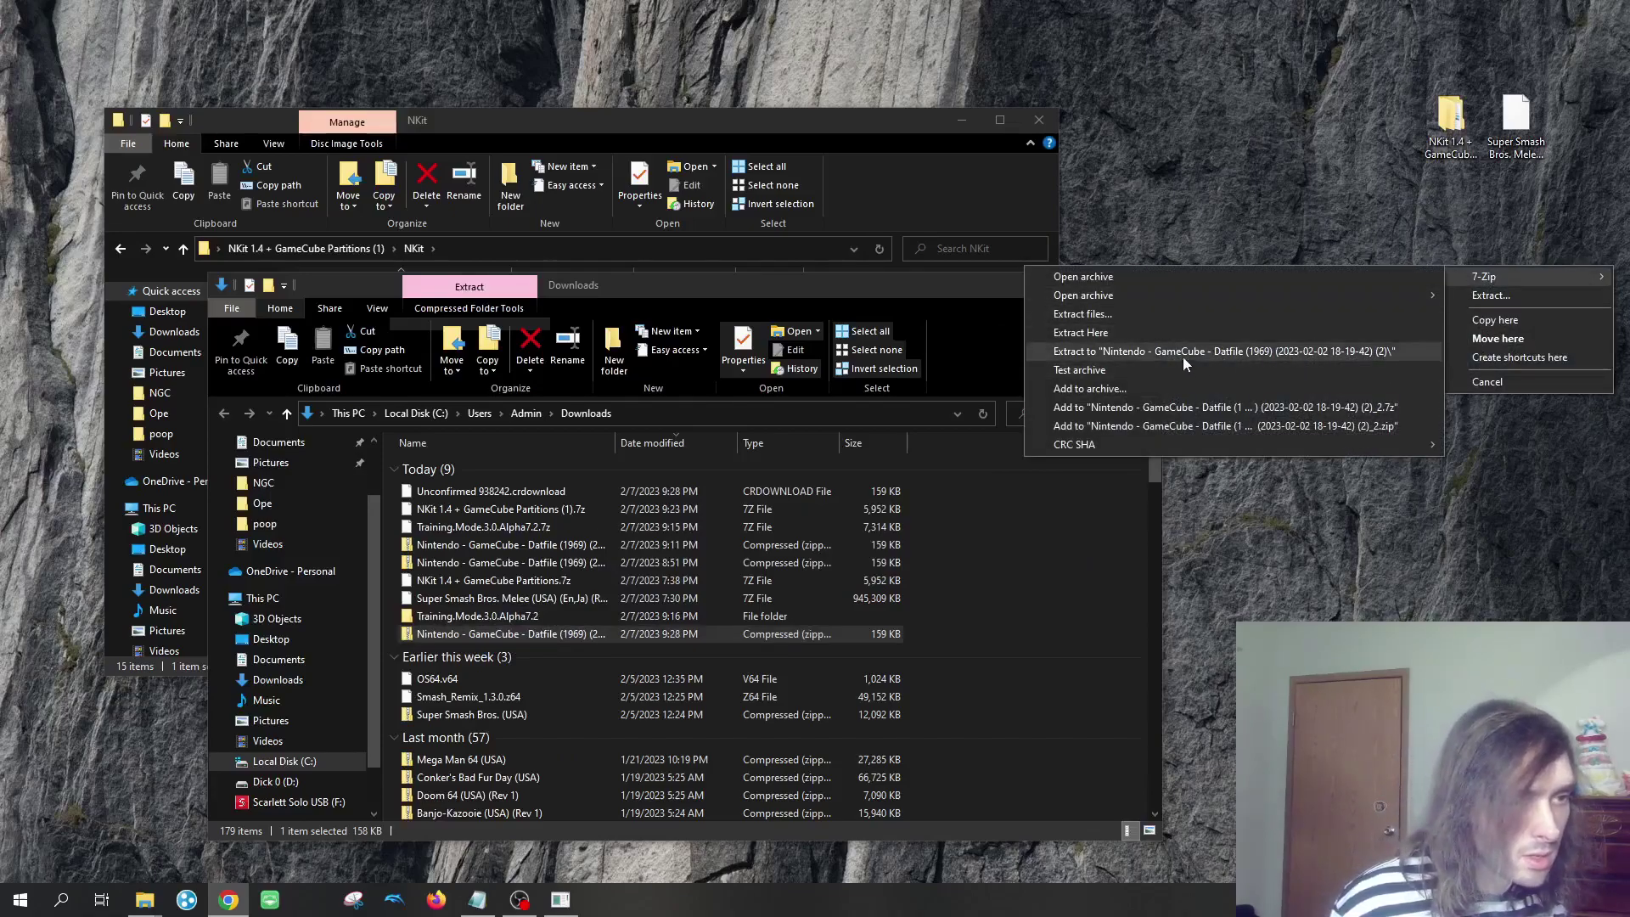
pyautogui.click(1170, 332)
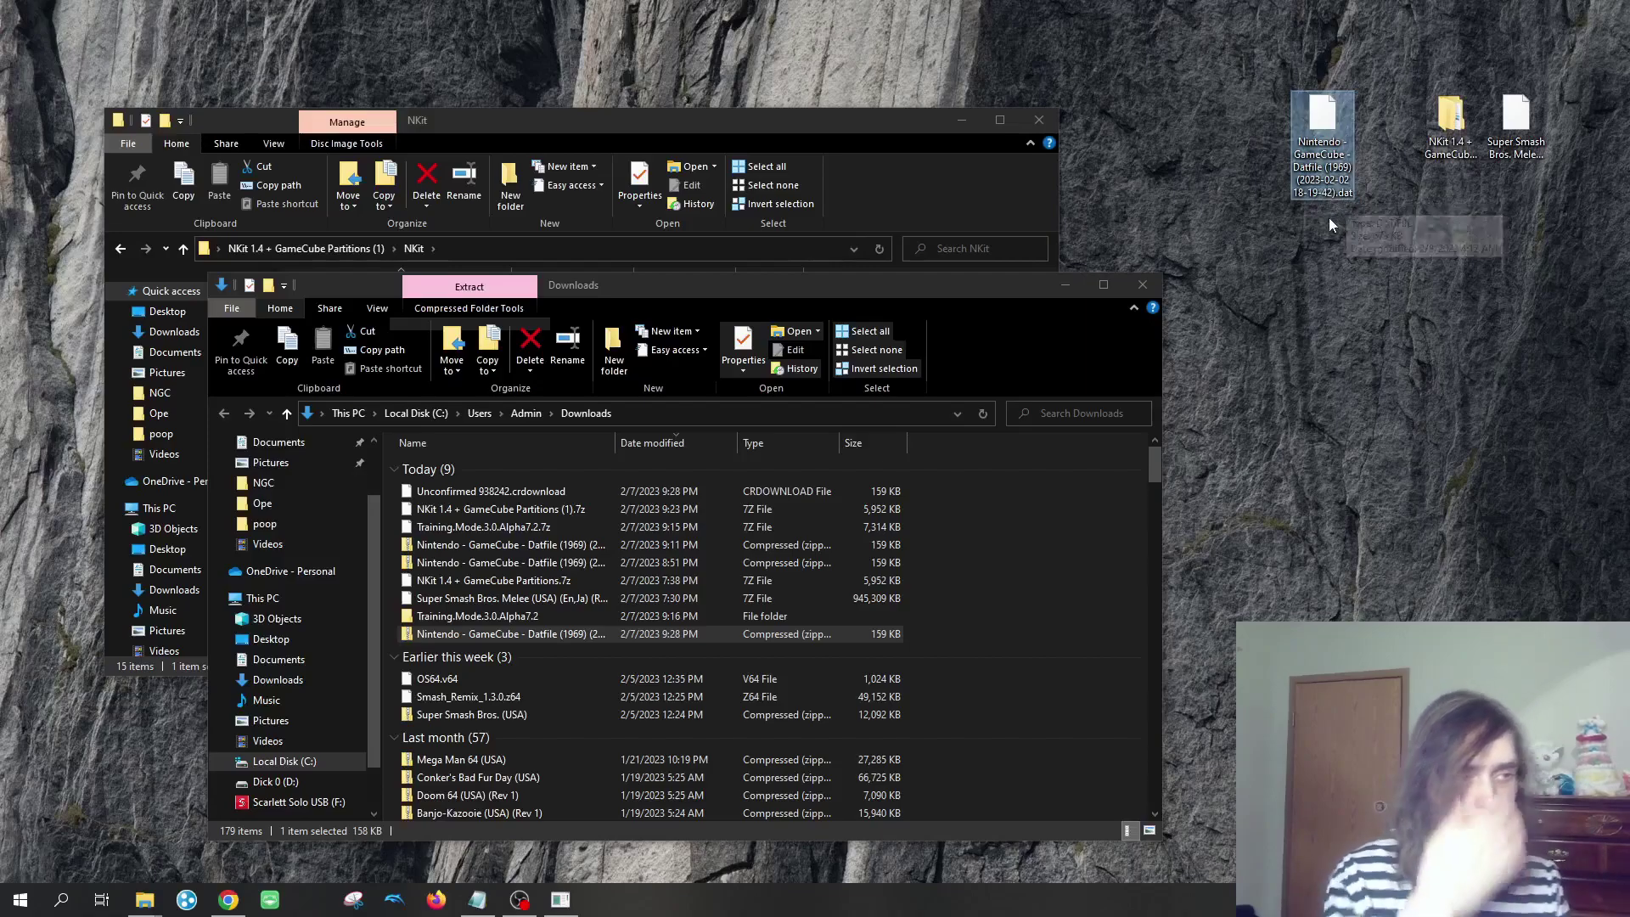
# Cut the extracted GameCube .dat file from the desktop.
pyautogui.rightClick(1320, 142)
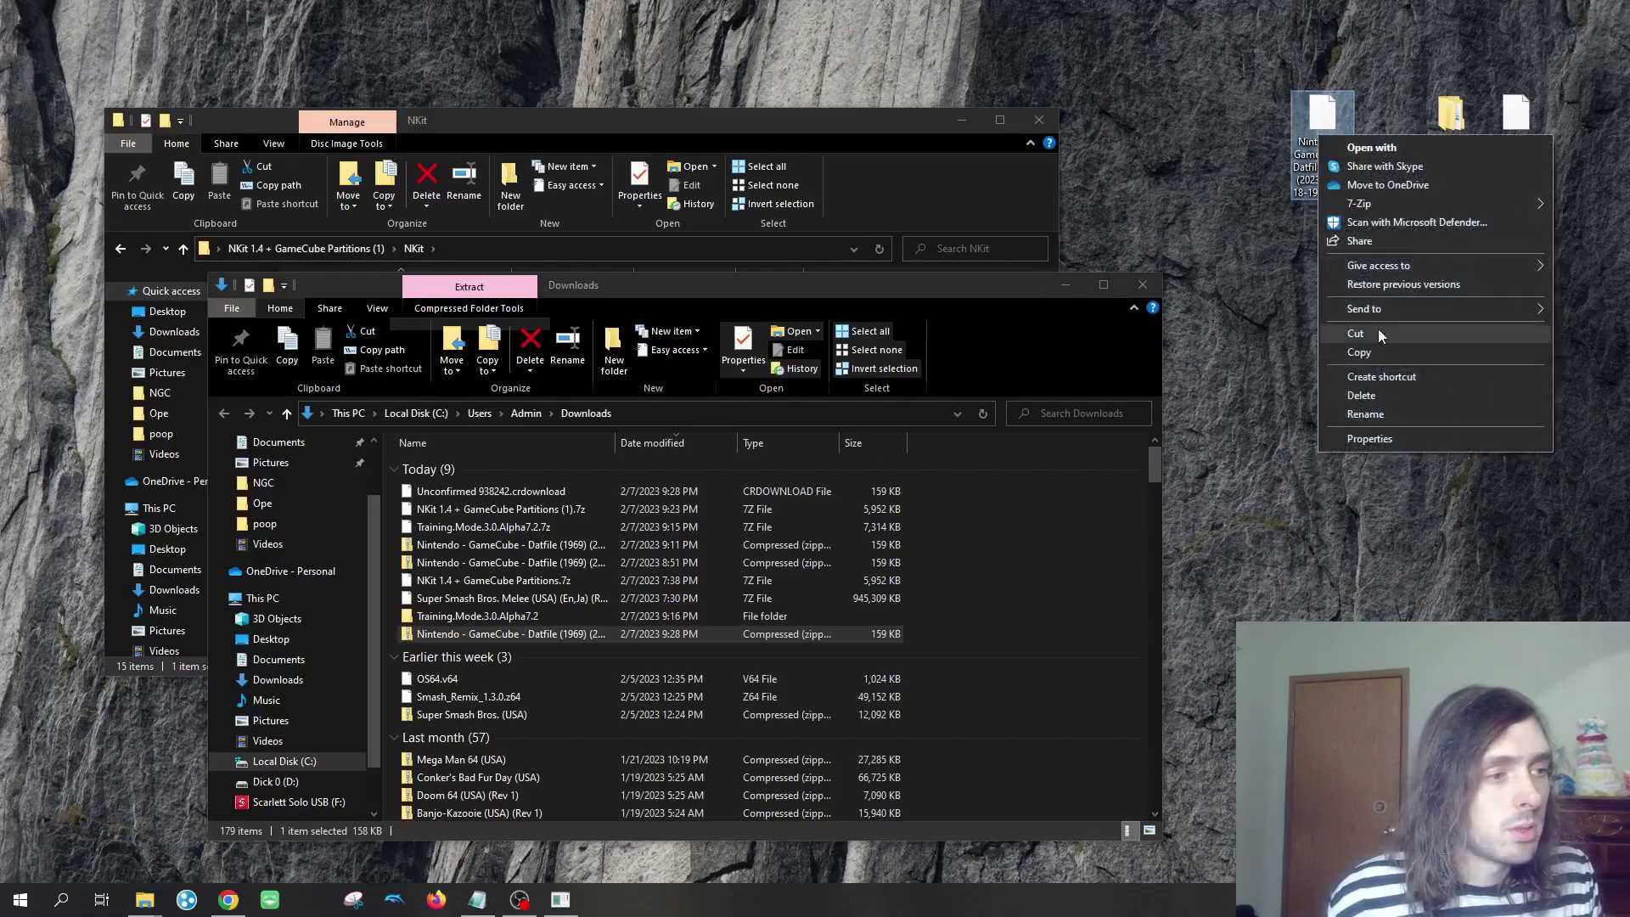
pyautogui.click(1378, 331)
pyautogui.rightClick(1326, 169)
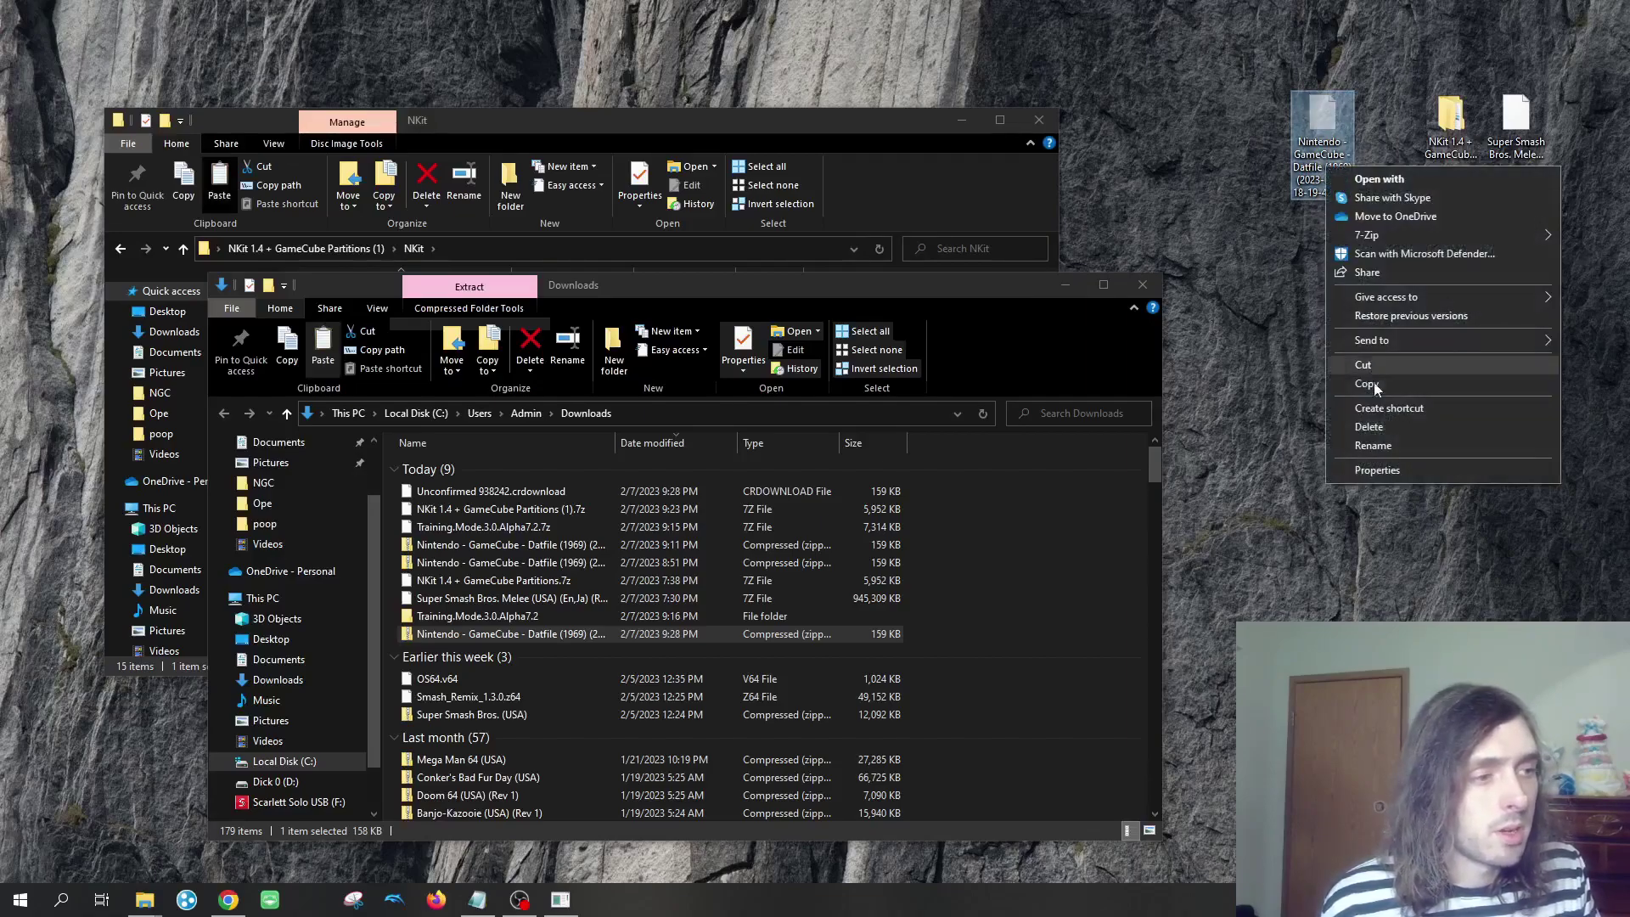
pyautogui.click(1369, 365)
# Browse to NKit 1.4 + GameCube Partitions (1)\NKit\Dats\Redump\GameCube, which is empty.
pyautogui.doubleClick(1447, 127)
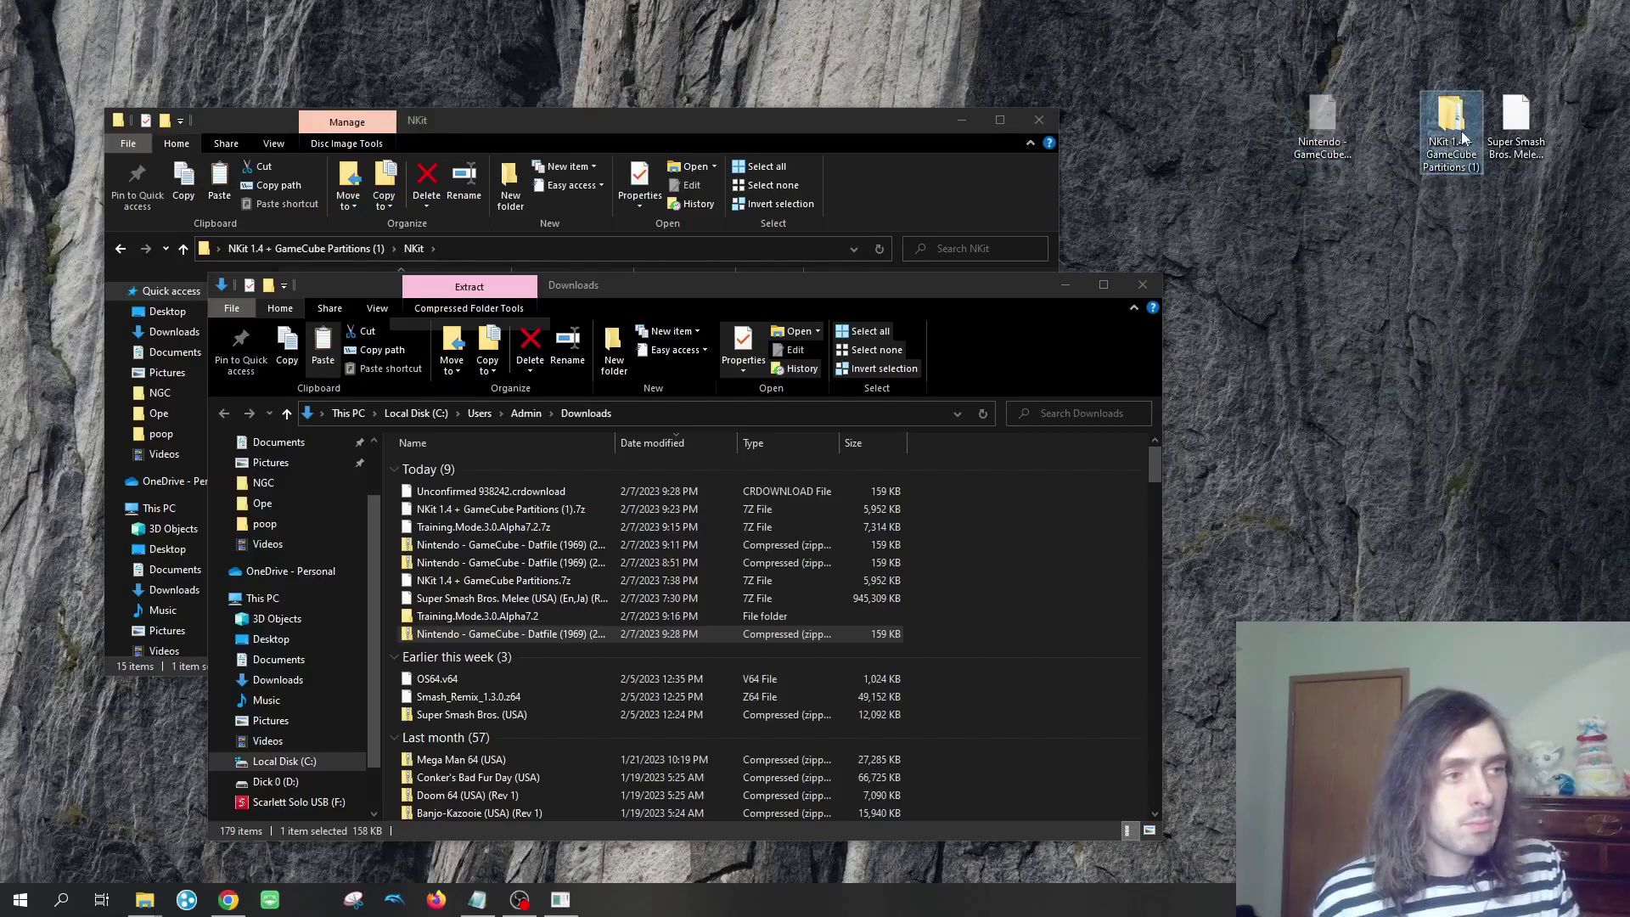
pyautogui.click(207, 277)
pyautogui.doubleClick(798, 506)
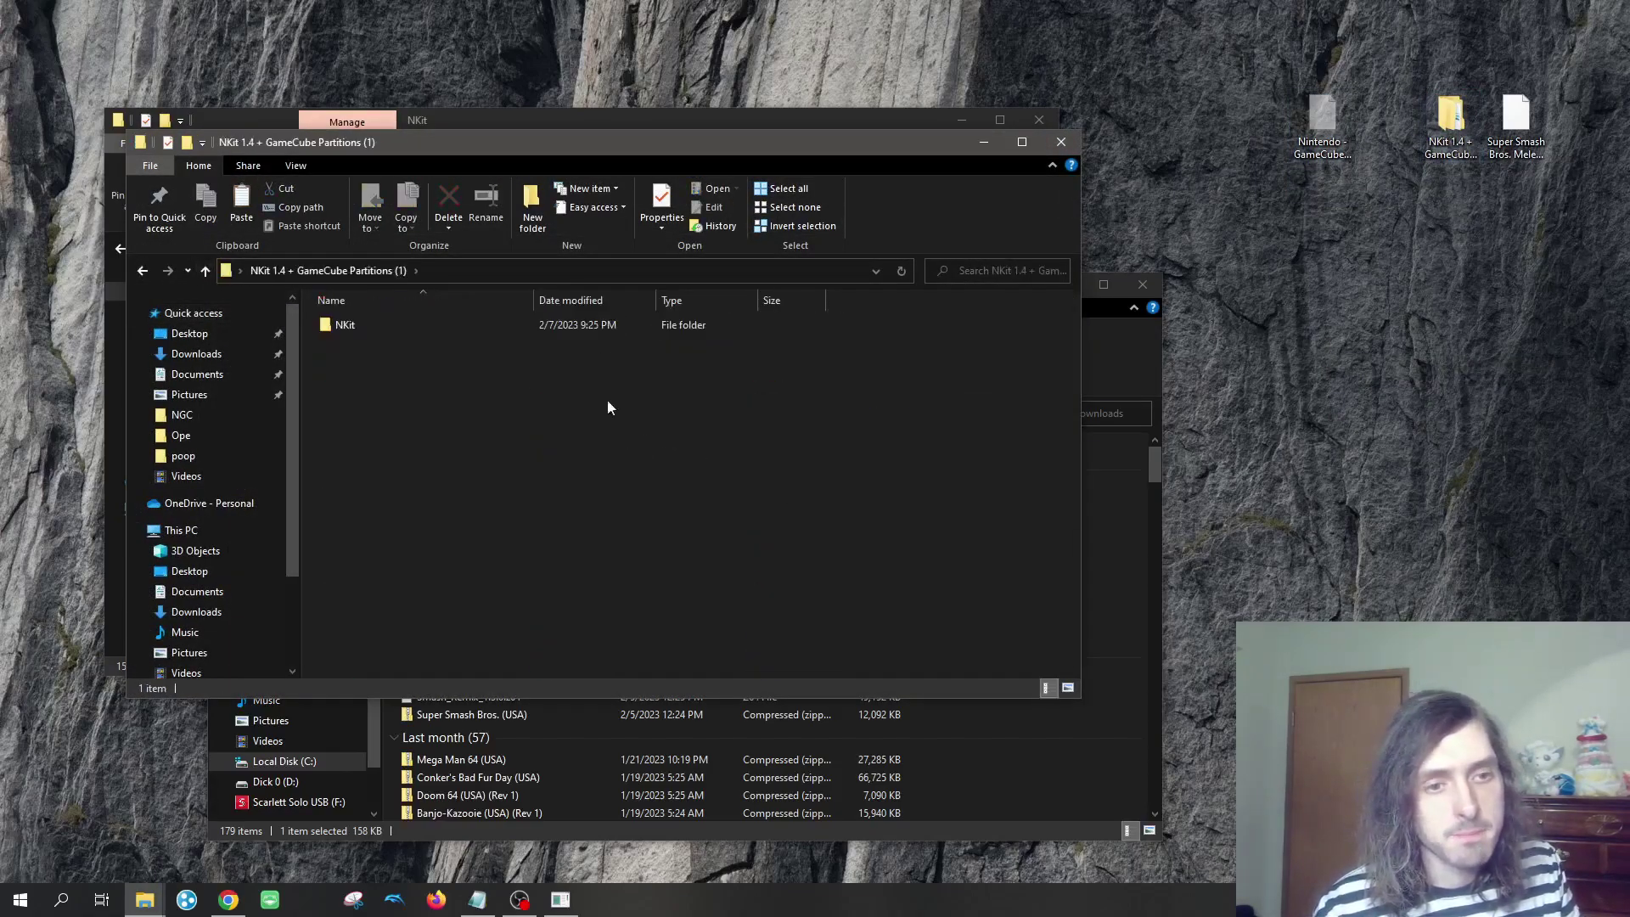
pyautogui.doubleClick(348, 326)
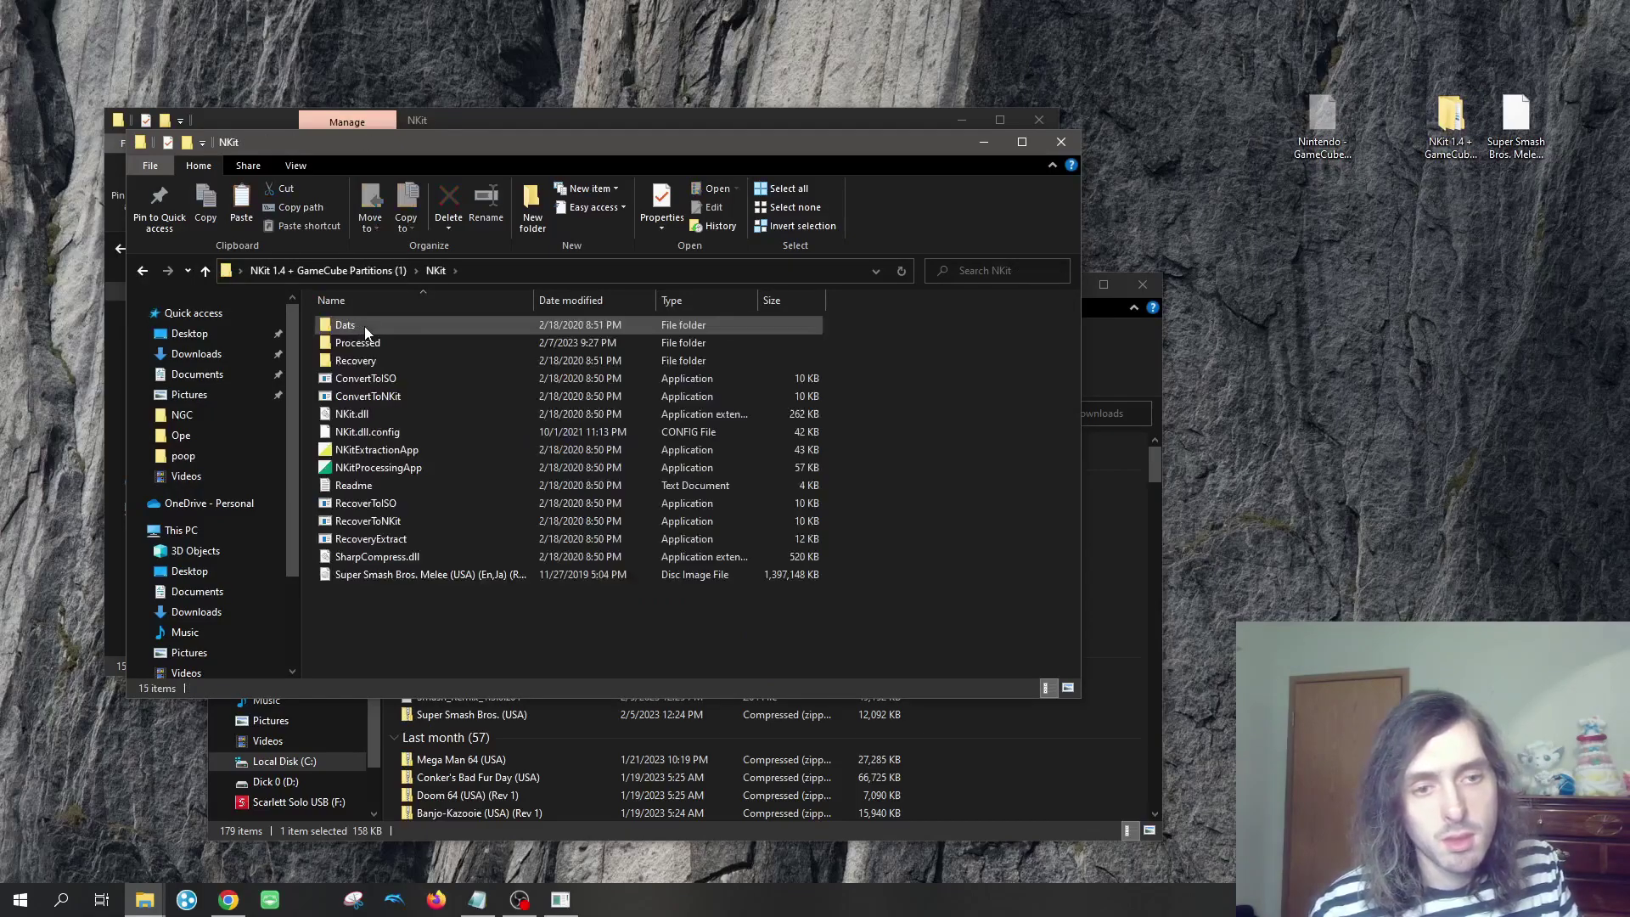
pyautogui.doubleClick(364, 326)
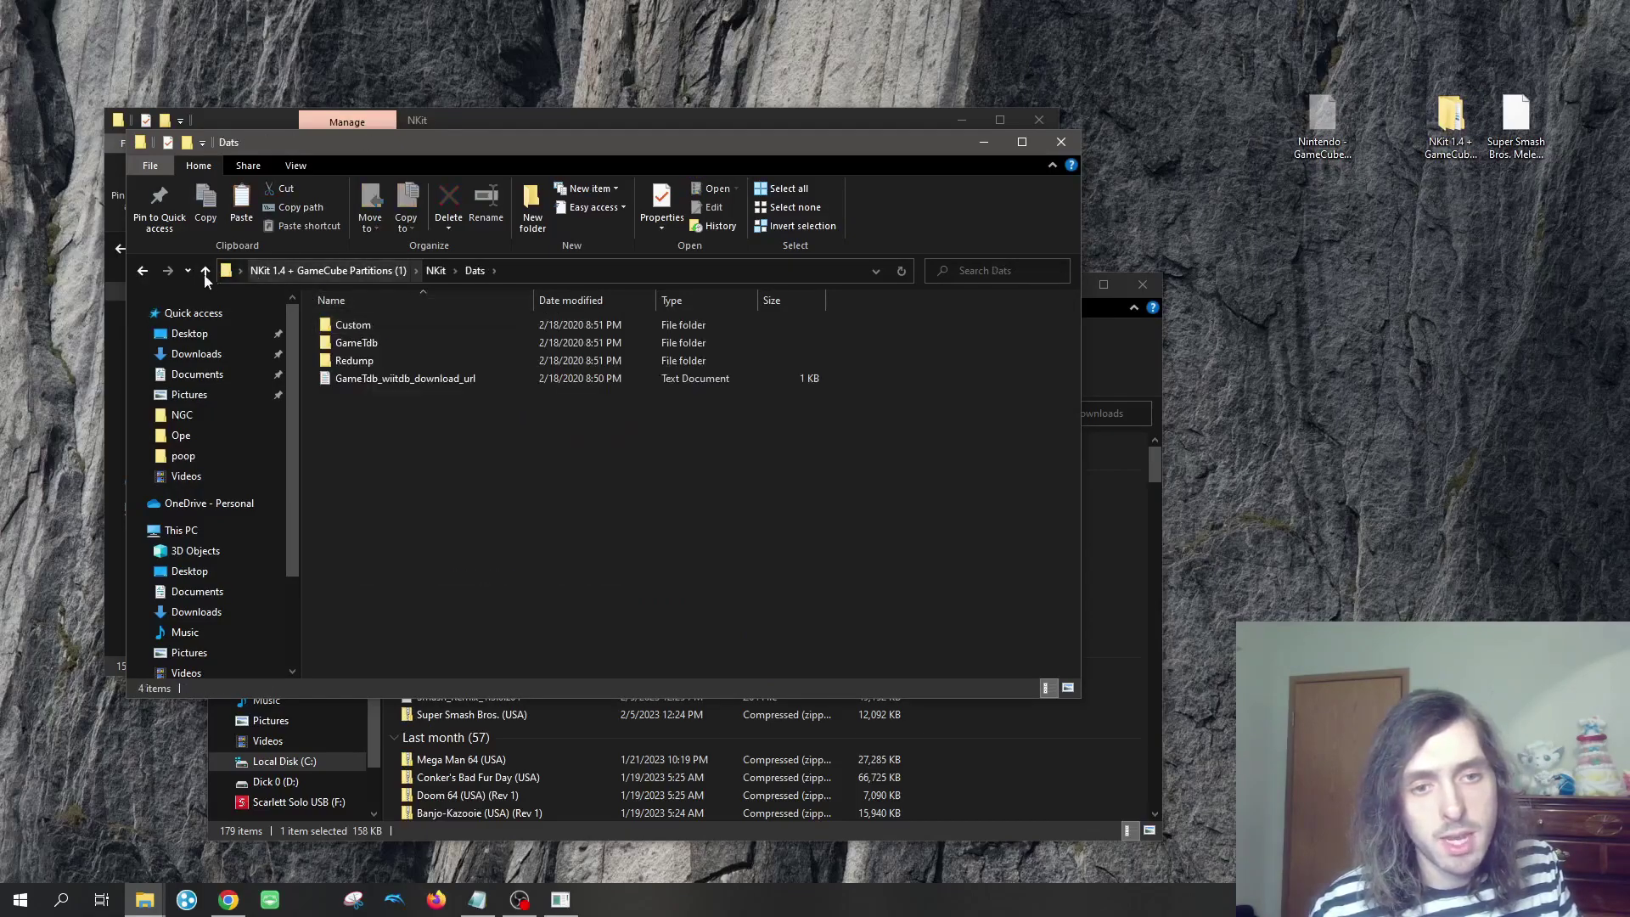
pyautogui.click(204, 272)
pyautogui.doubleClick(381, 324)
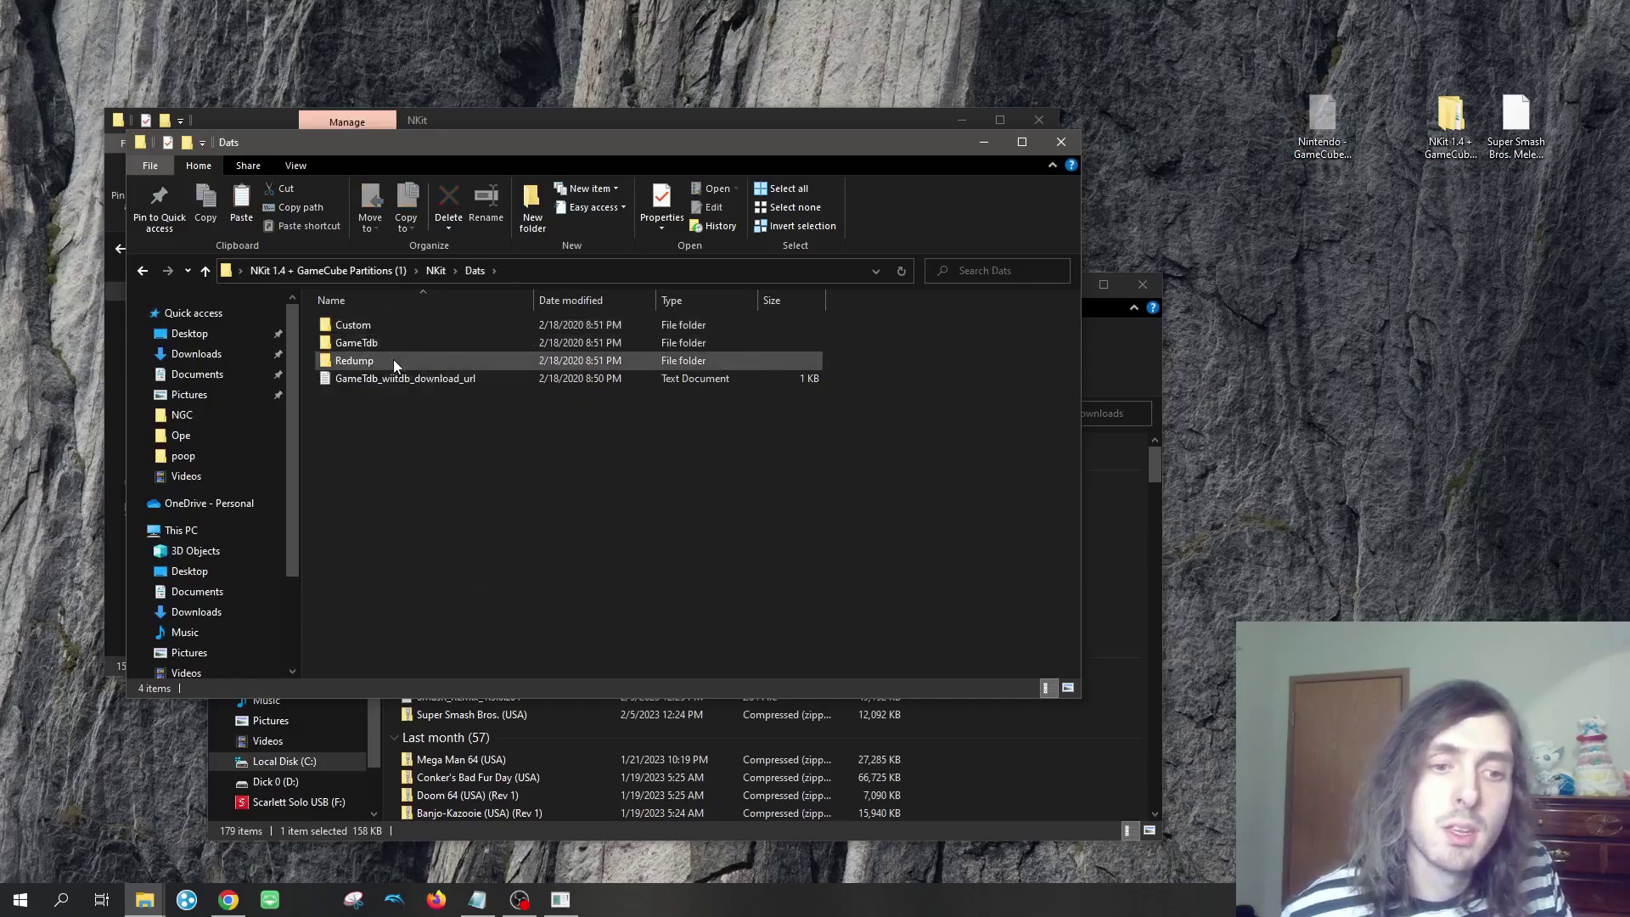
pyautogui.doubleClick(387, 362)
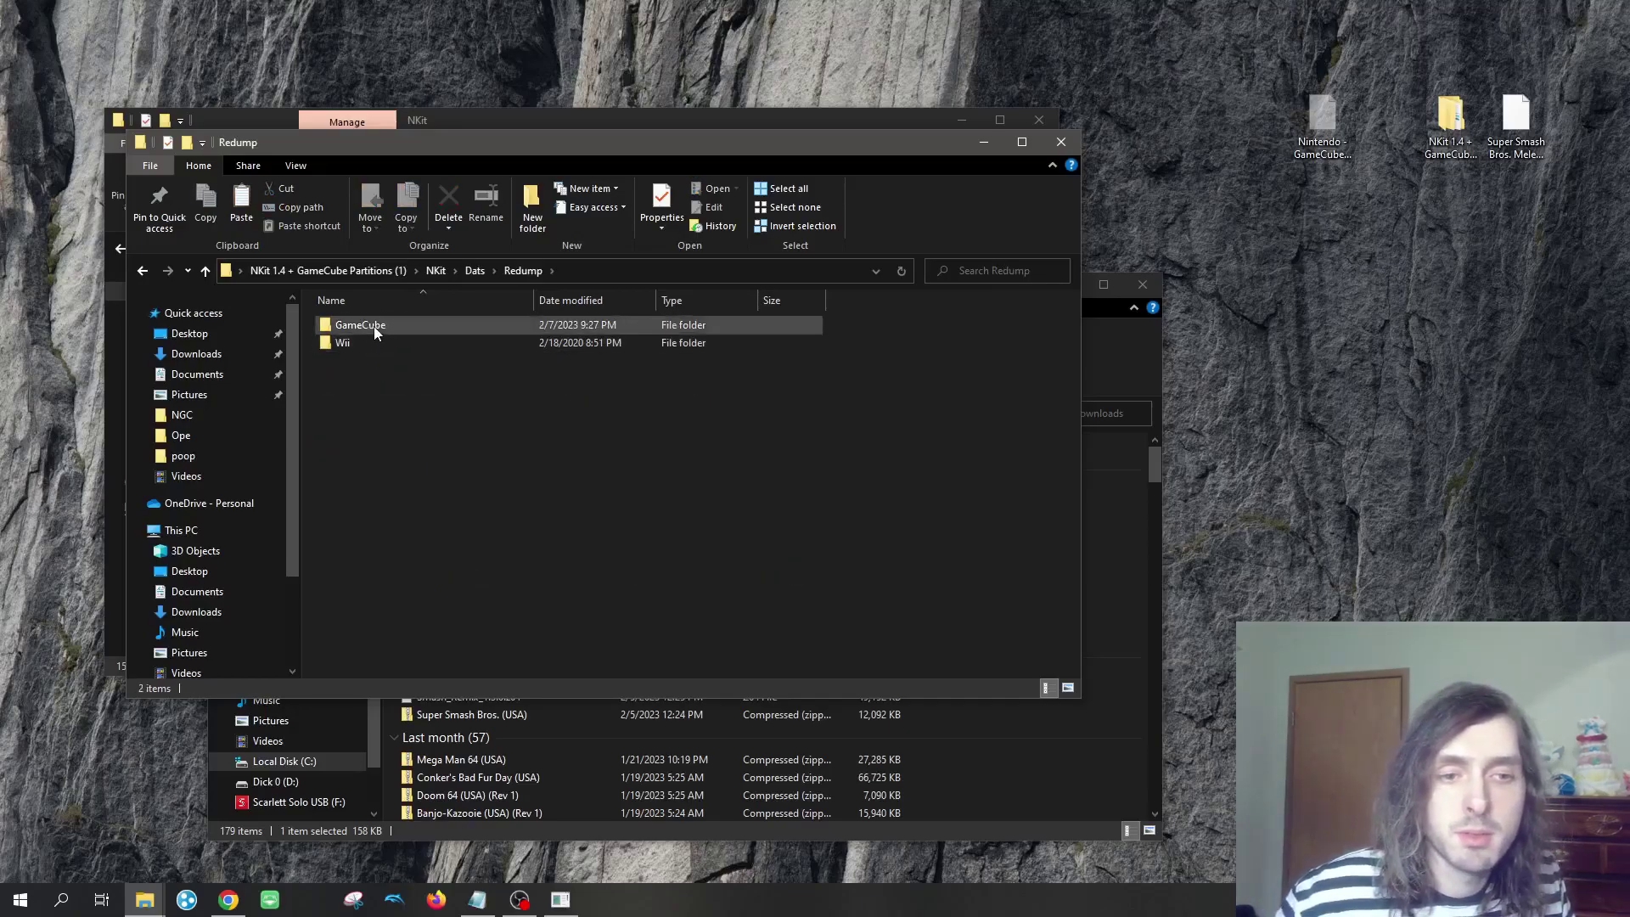
pyautogui.doubleClick(375, 326)
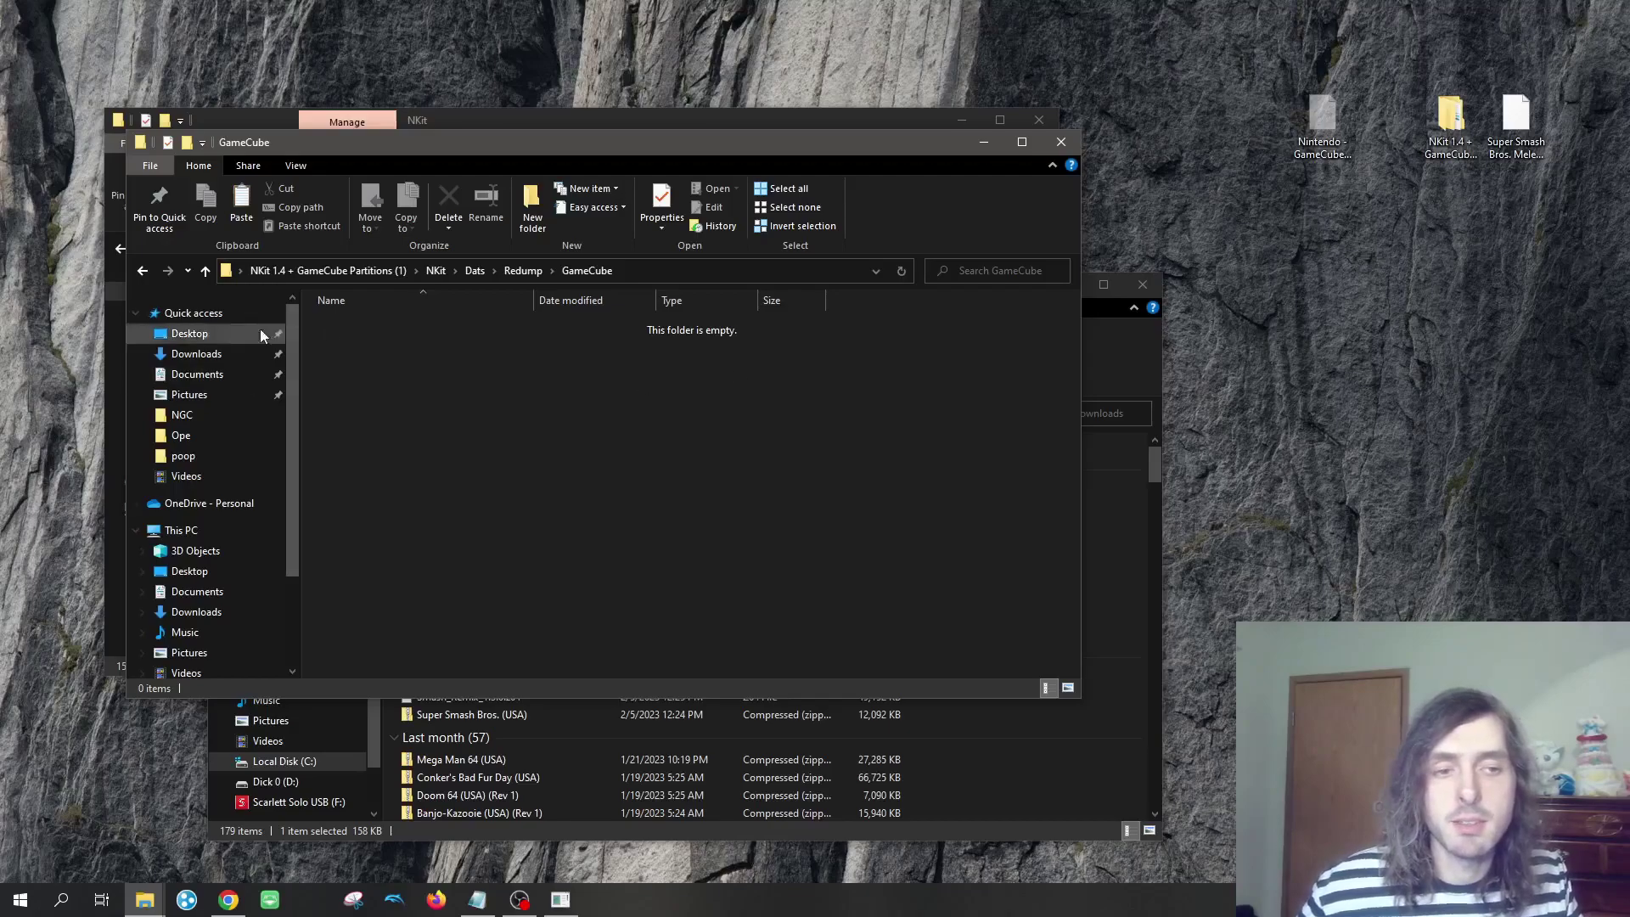
# Paste the 674 KB GameCube datfile into Dats\Redump\GameCube, then go back up to the NKit folder.
pyautogui.rightClick(477, 365)
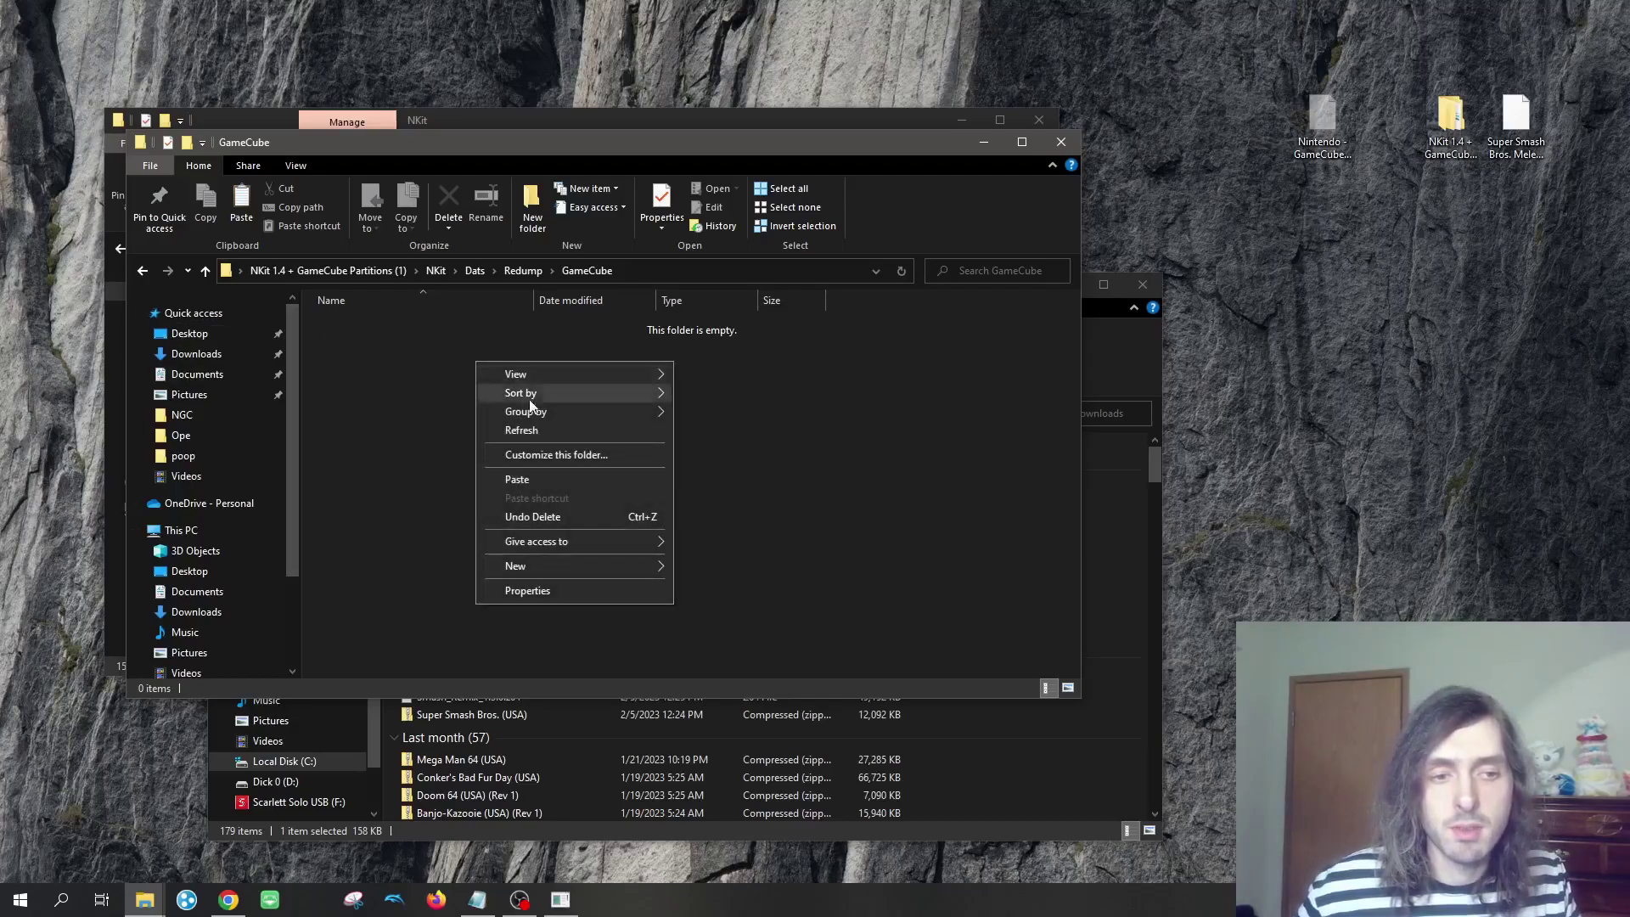
pyautogui.click(516, 480)
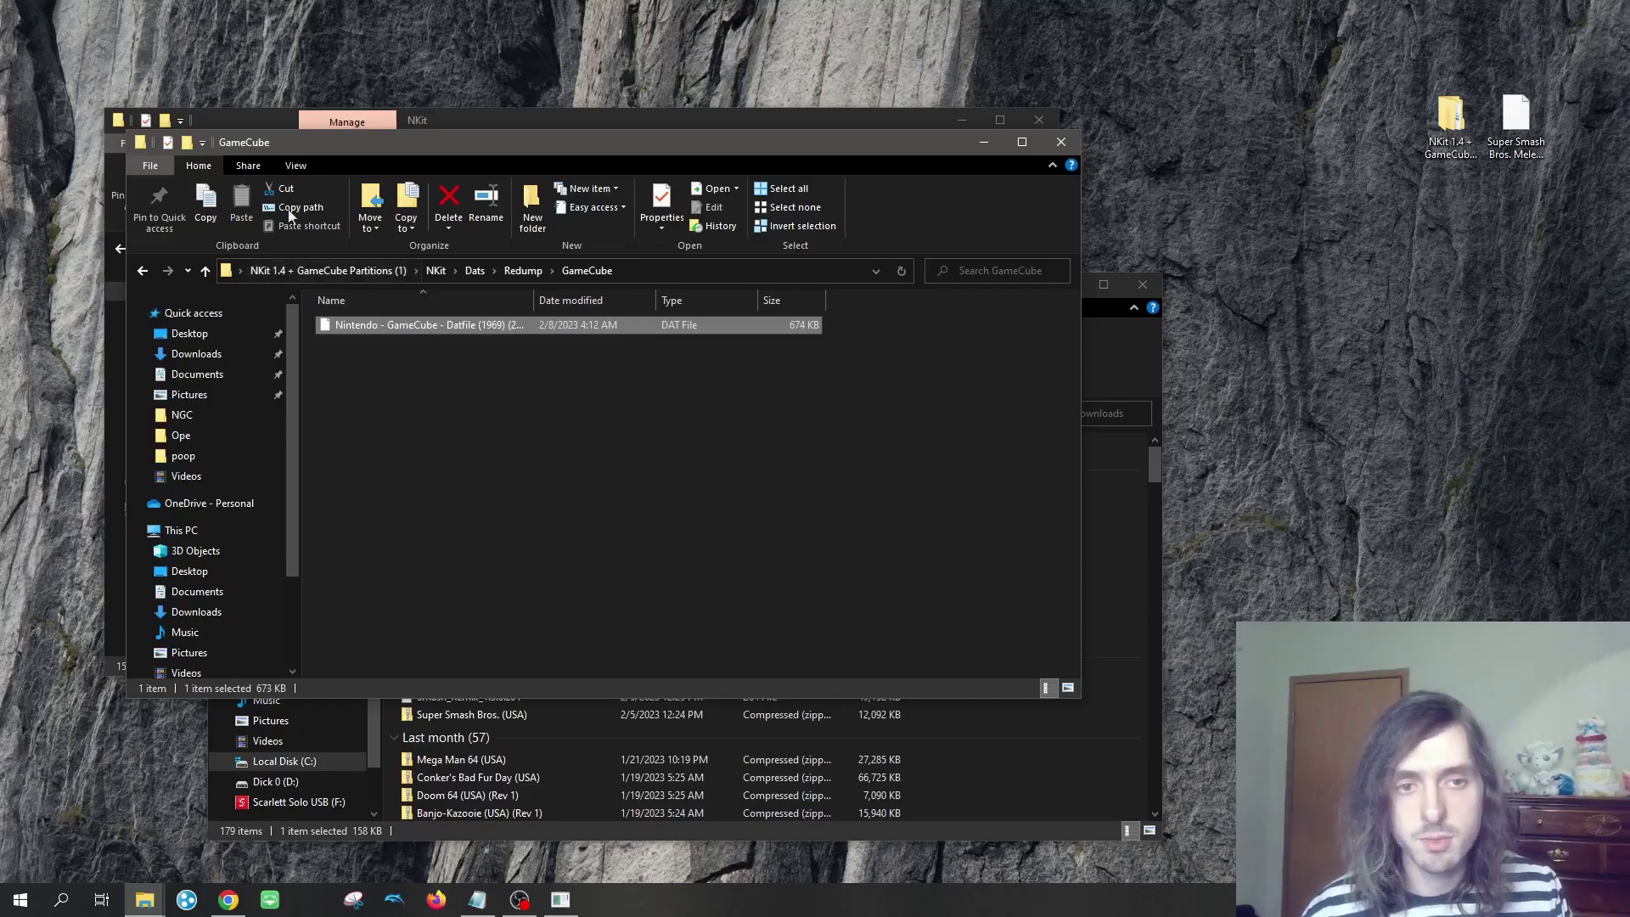
pyautogui.moveTo(369, 144); pyautogui.dragTo(439, 181)
pyautogui.click(276, 309)
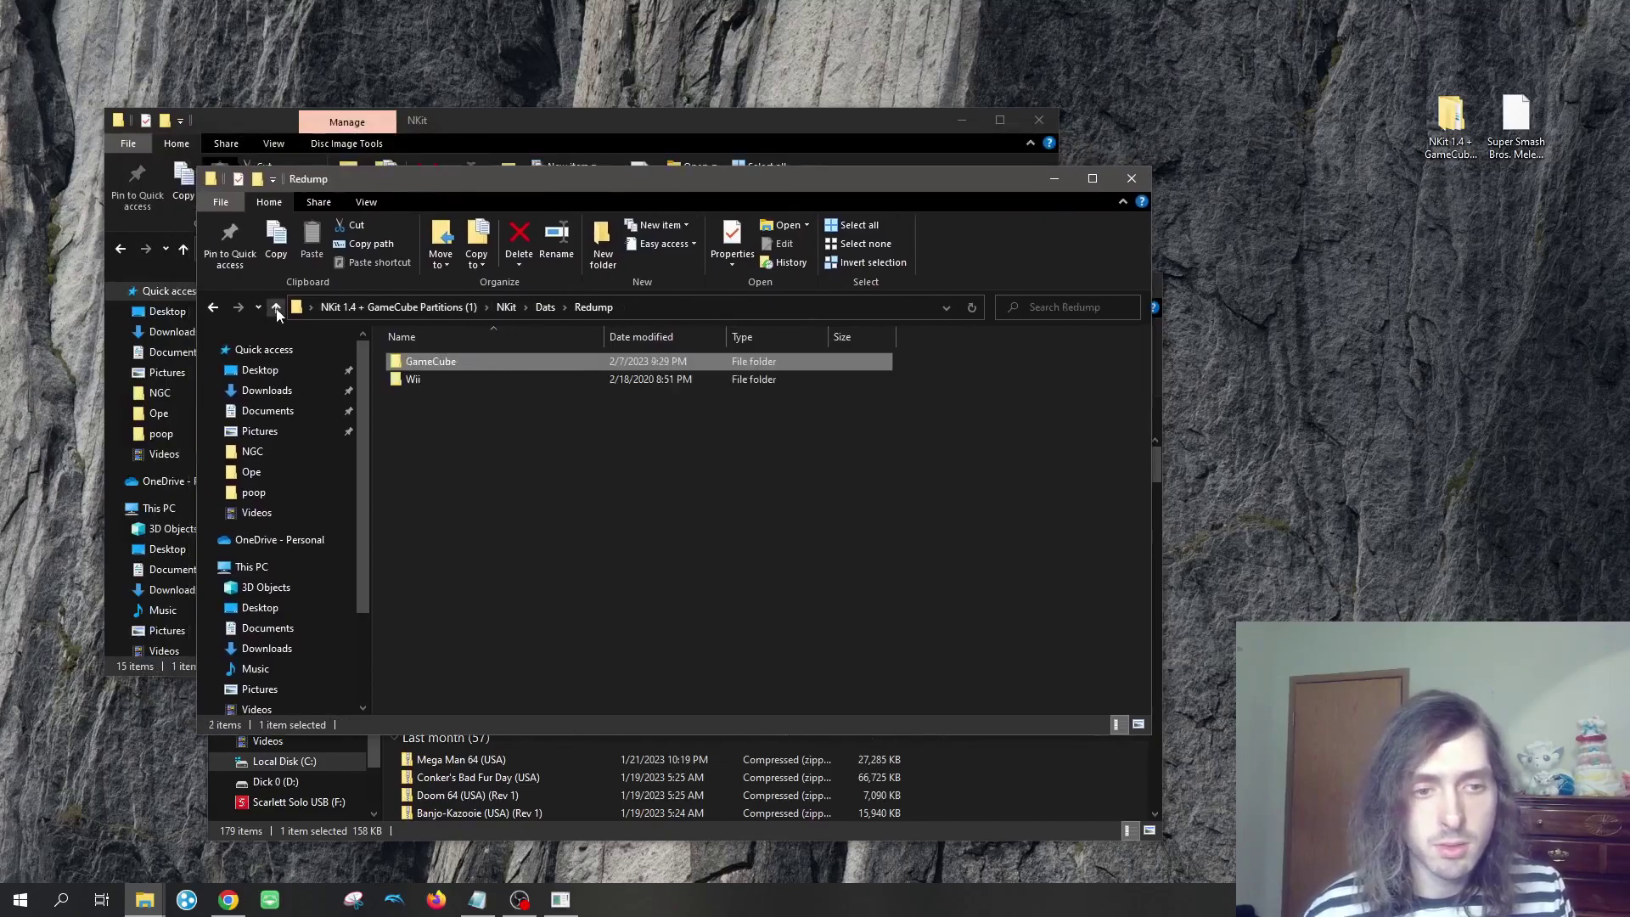
pyautogui.click(277, 308)
pyautogui.click(277, 308)
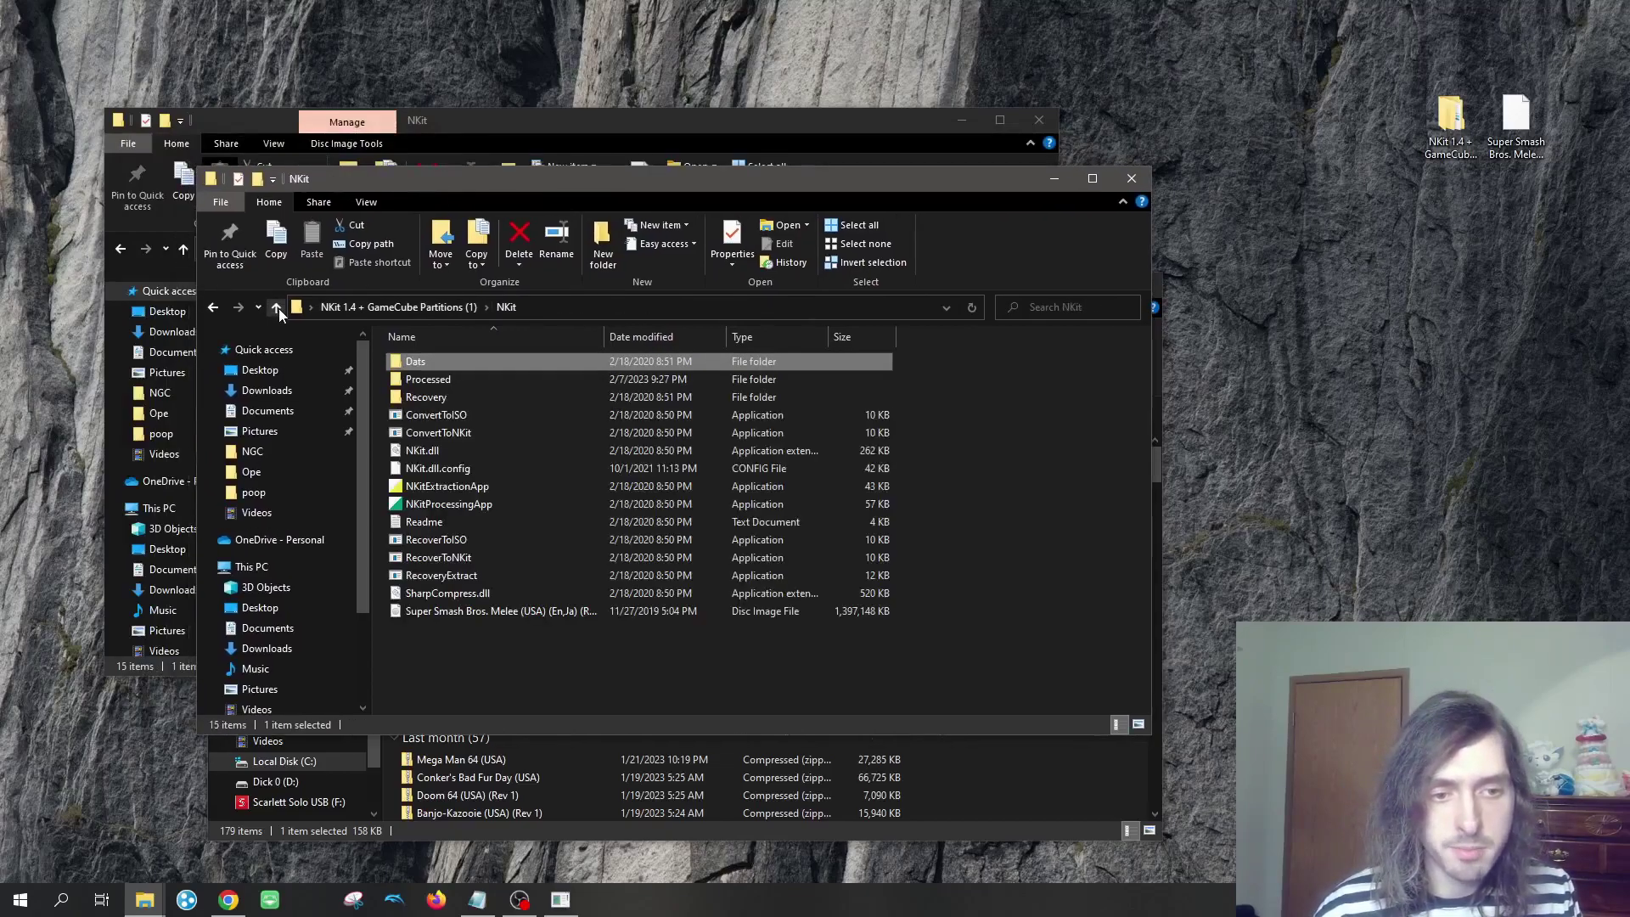
# Convert the desktop Melee disc file with ConvertToISO and check the Processed > GameCube output folders.
pyautogui.click(1533, 140)
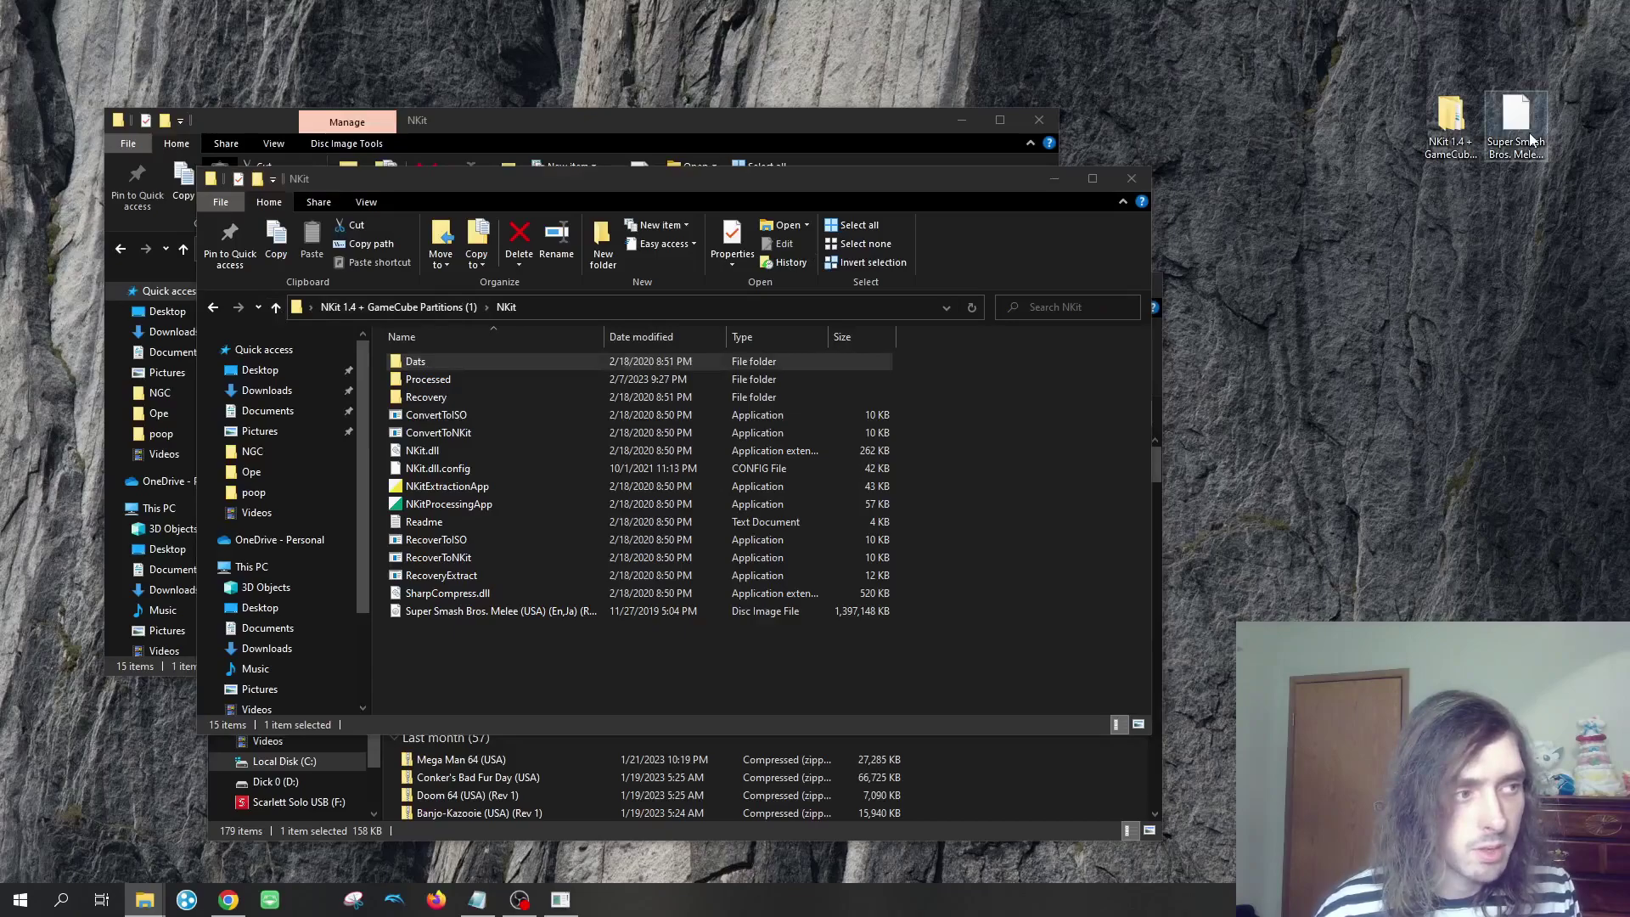
pyautogui.moveTo(1533, 140); pyautogui.dragTo(489, 409)
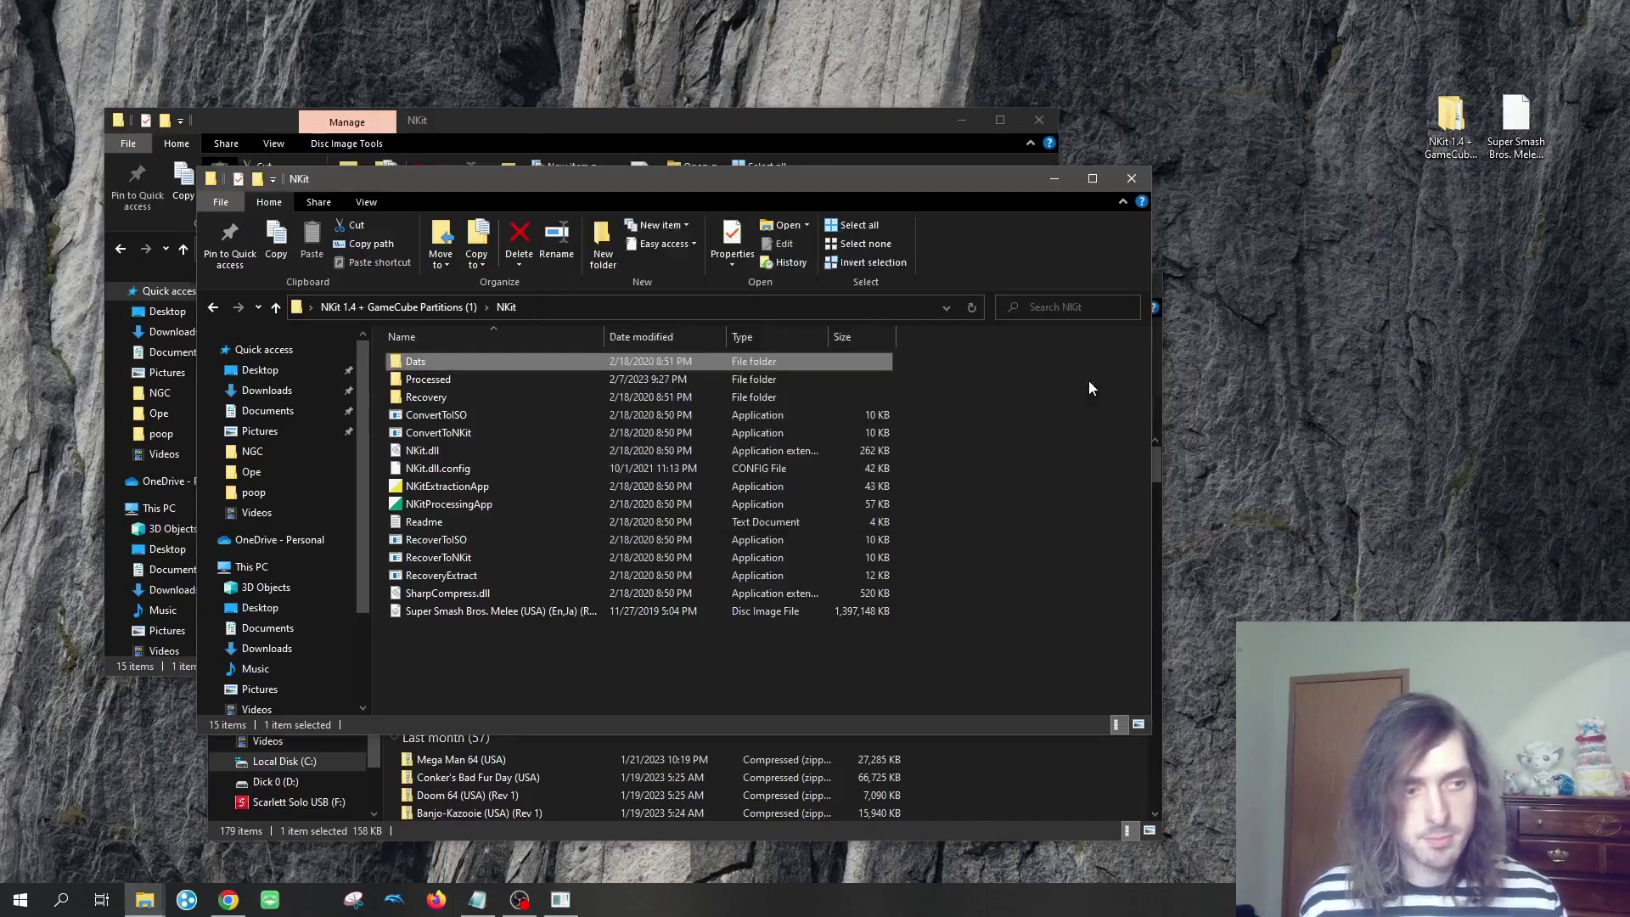
pyautogui.doubleClick(439, 381)
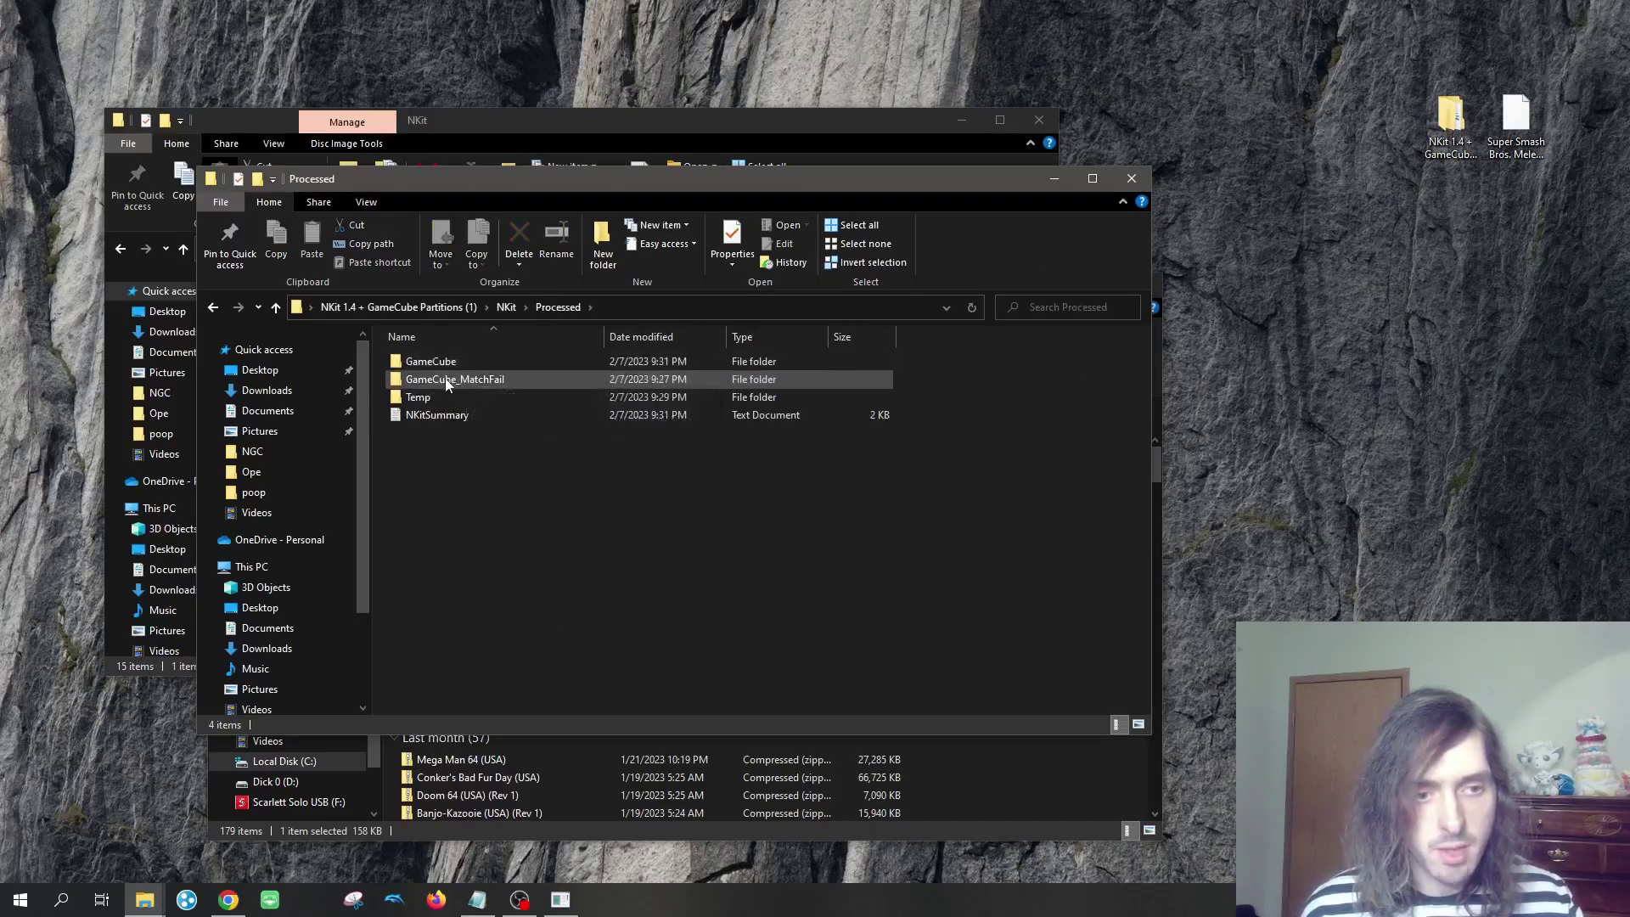
pyautogui.doubleClick(501, 362)
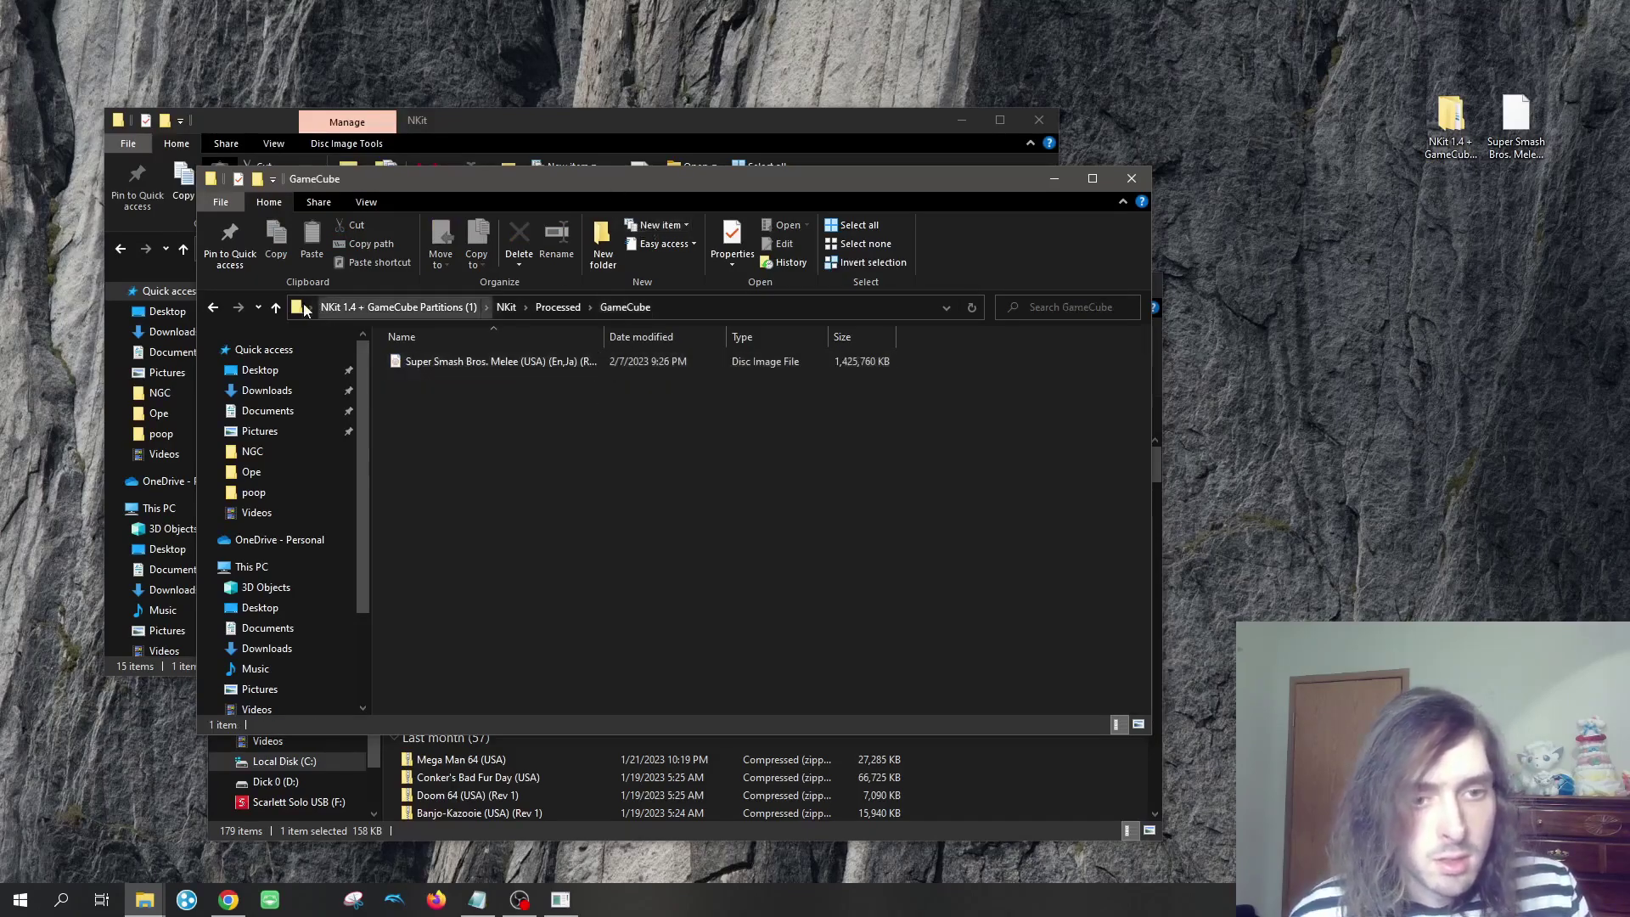
pyautogui.click(277, 308)
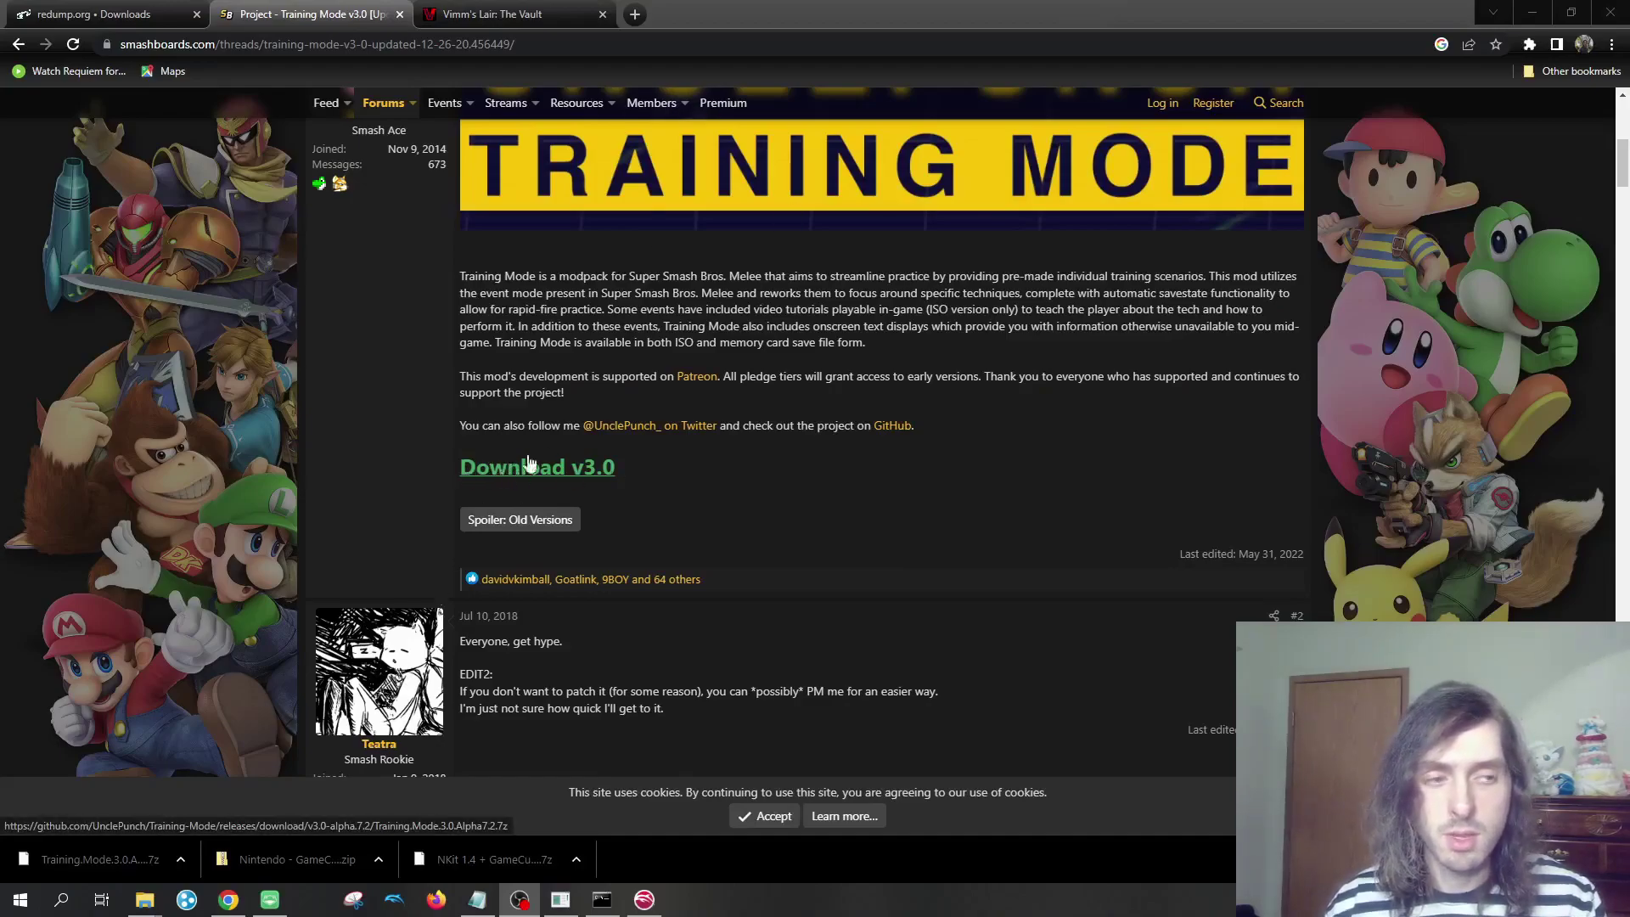
# Dismiss Chrome's download bar and minimize the Smashboards browser window.
pyautogui.click(900, 523)
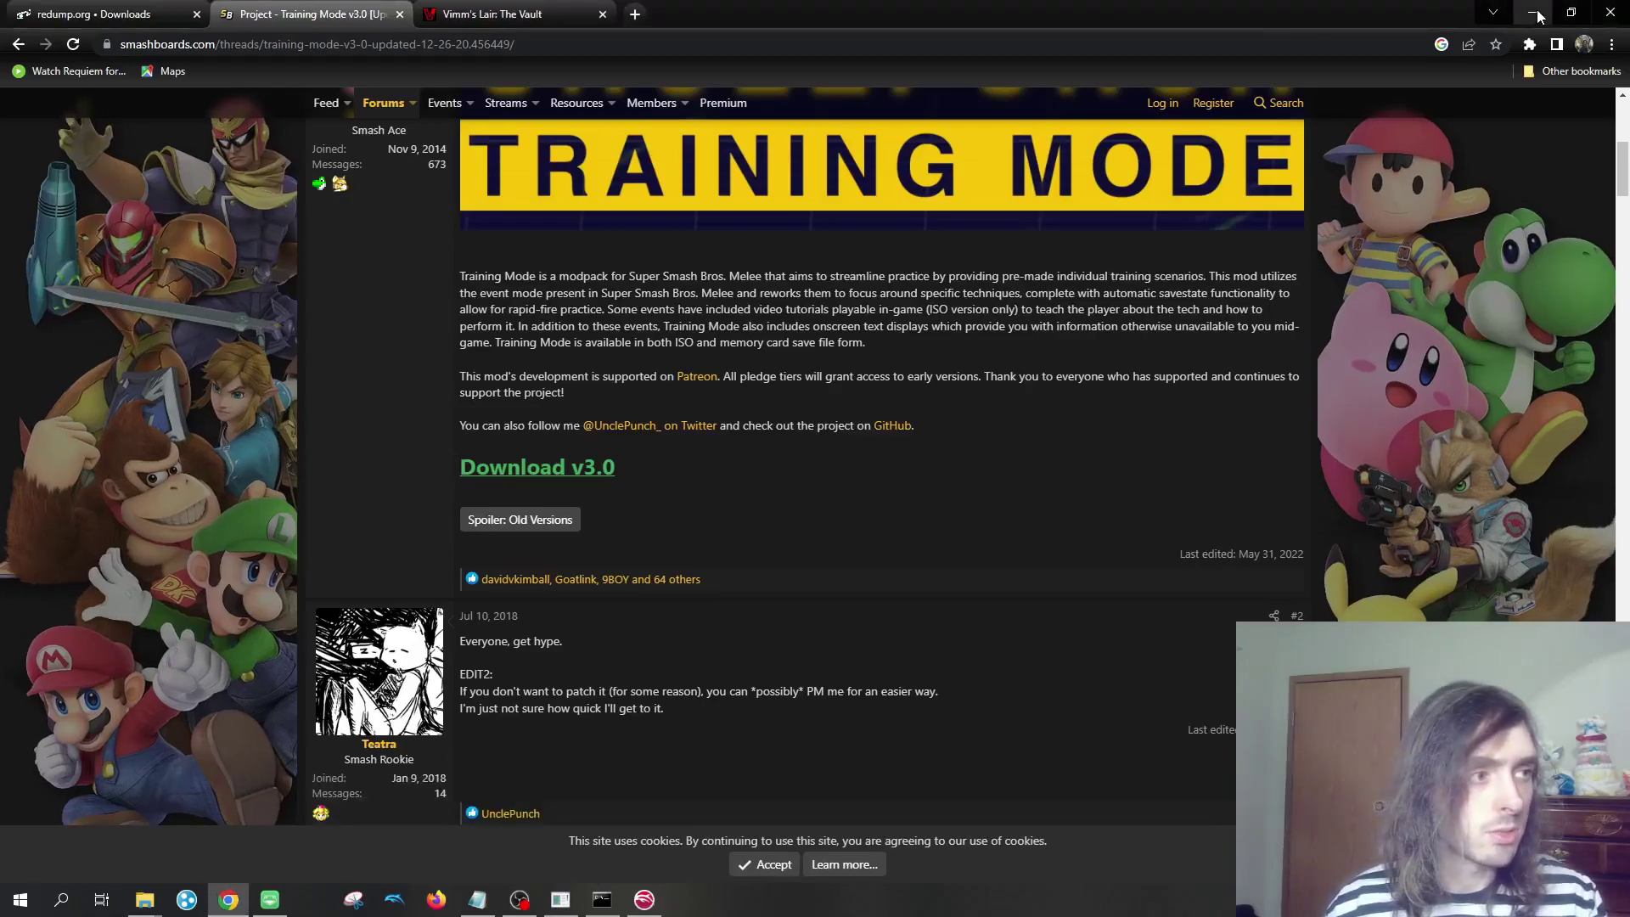
pyautogui.click(1534, 13)
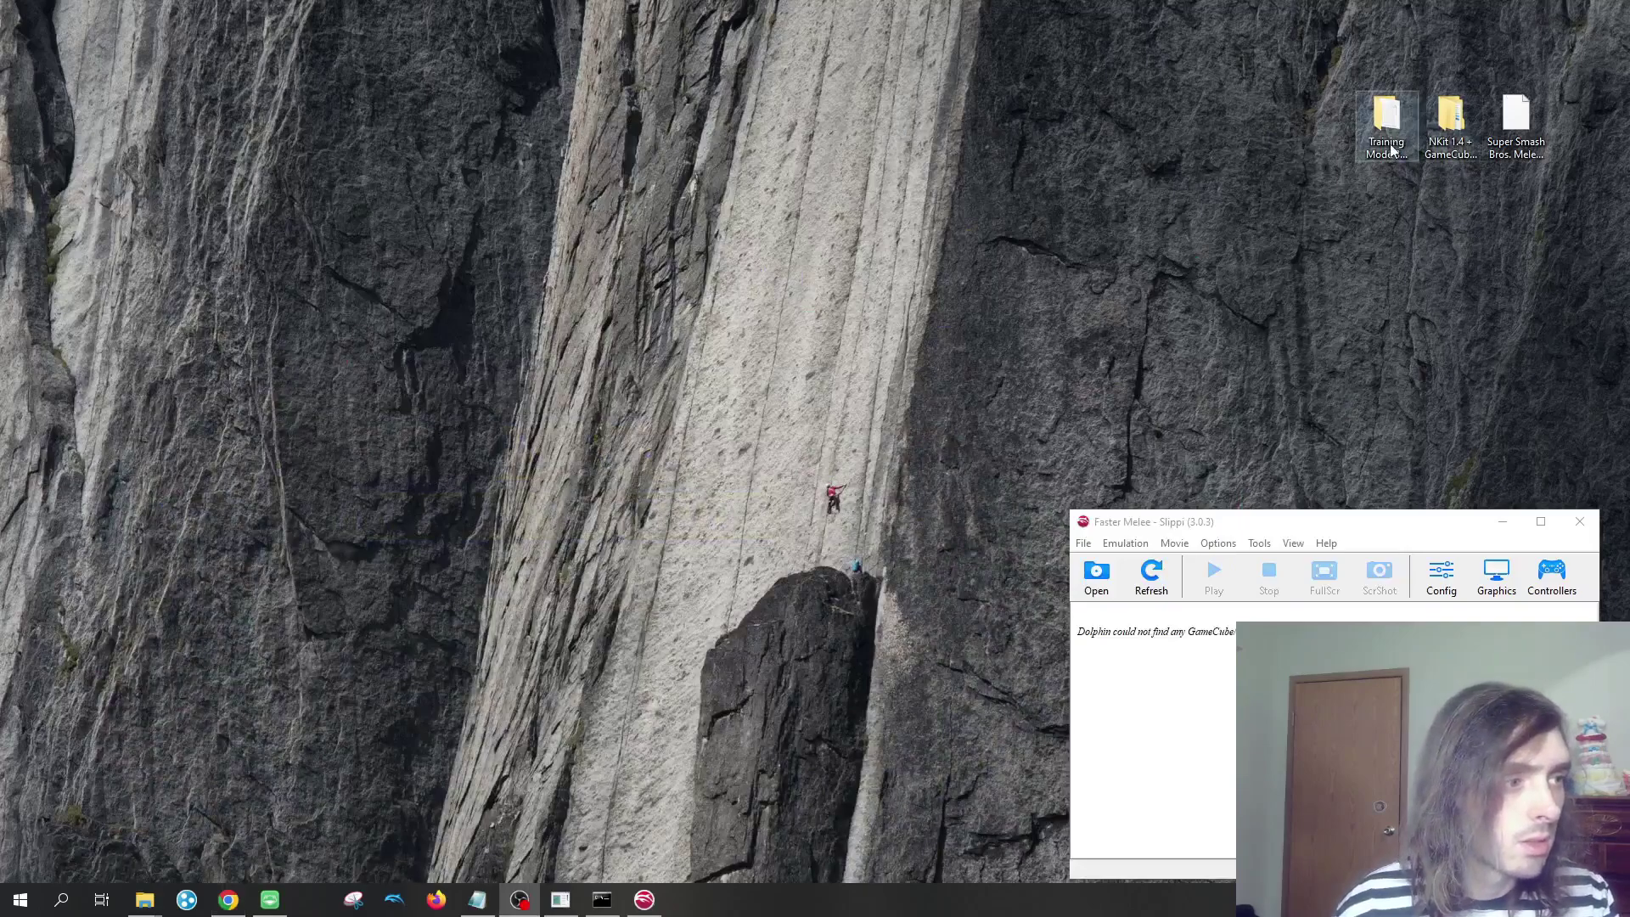
# Open the extracted Training Mode folder down to TM ISO Builder\Windows.
pyautogui.doubleClick(1392, 151)
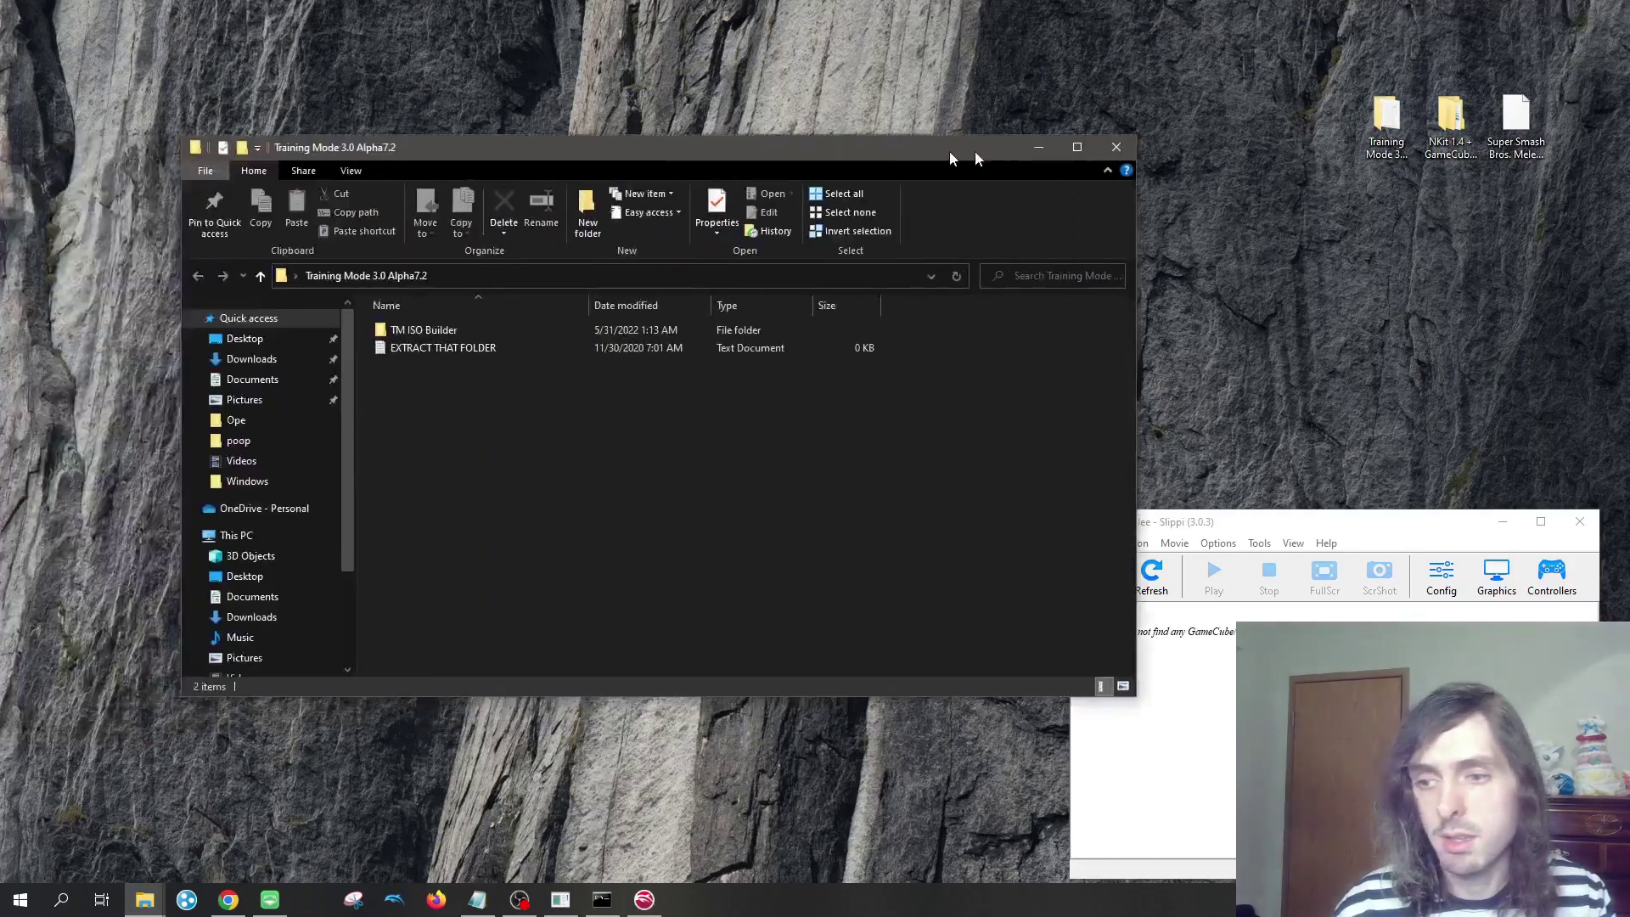
pyautogui.moveTo(957, 153); pyautogui.dragTo(1019, 151)
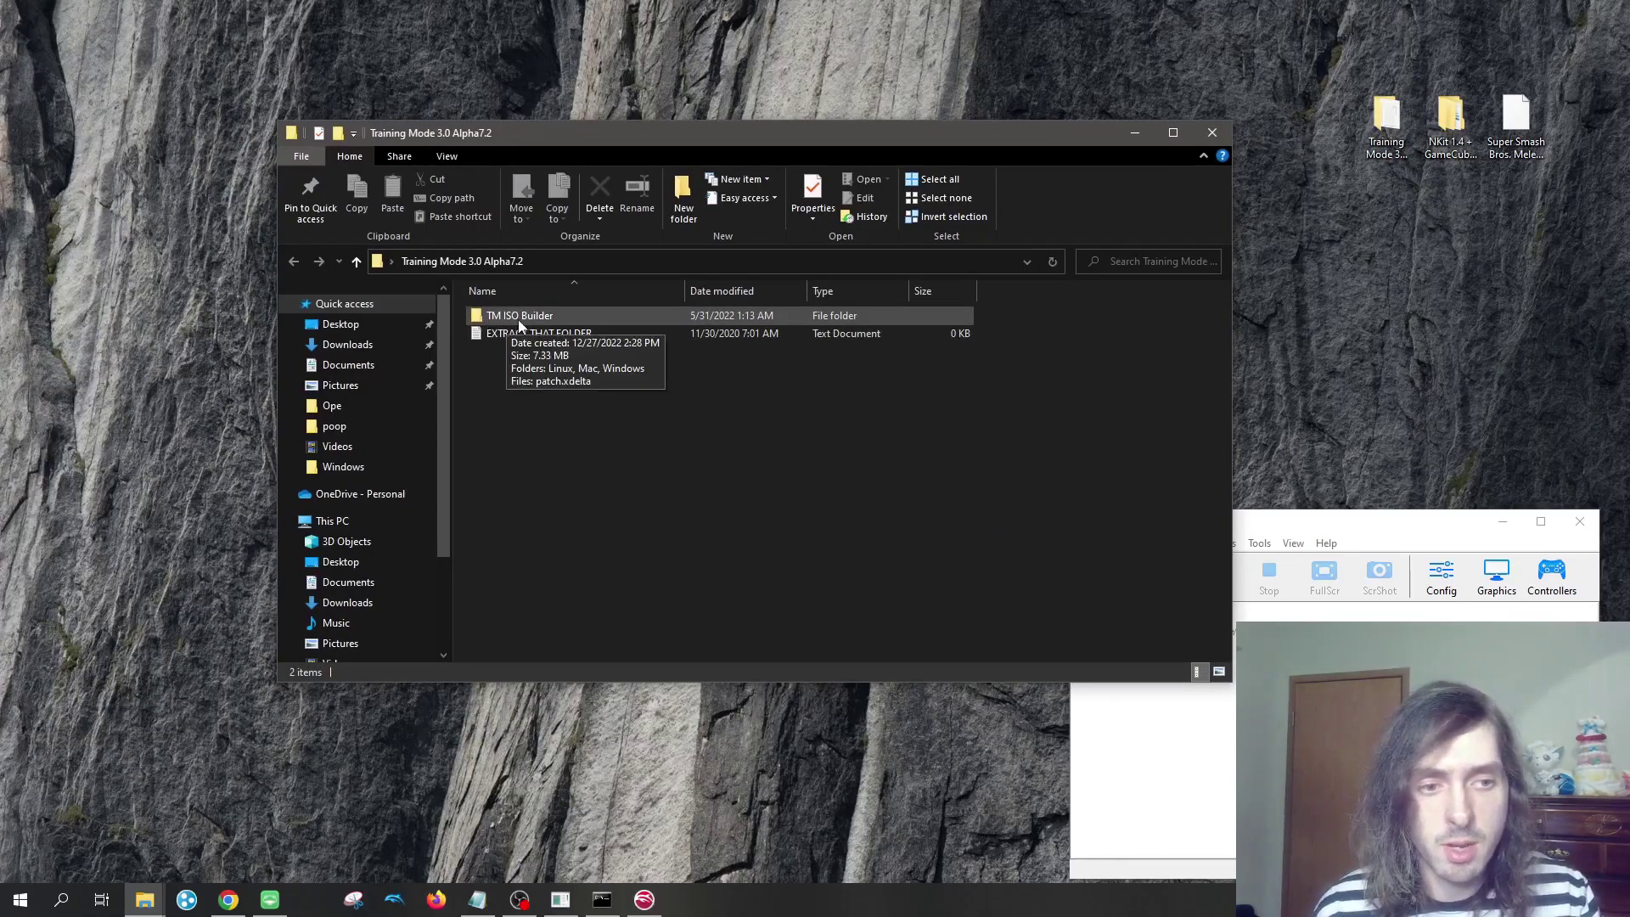
pyautogui.doubleClick(553, 318)
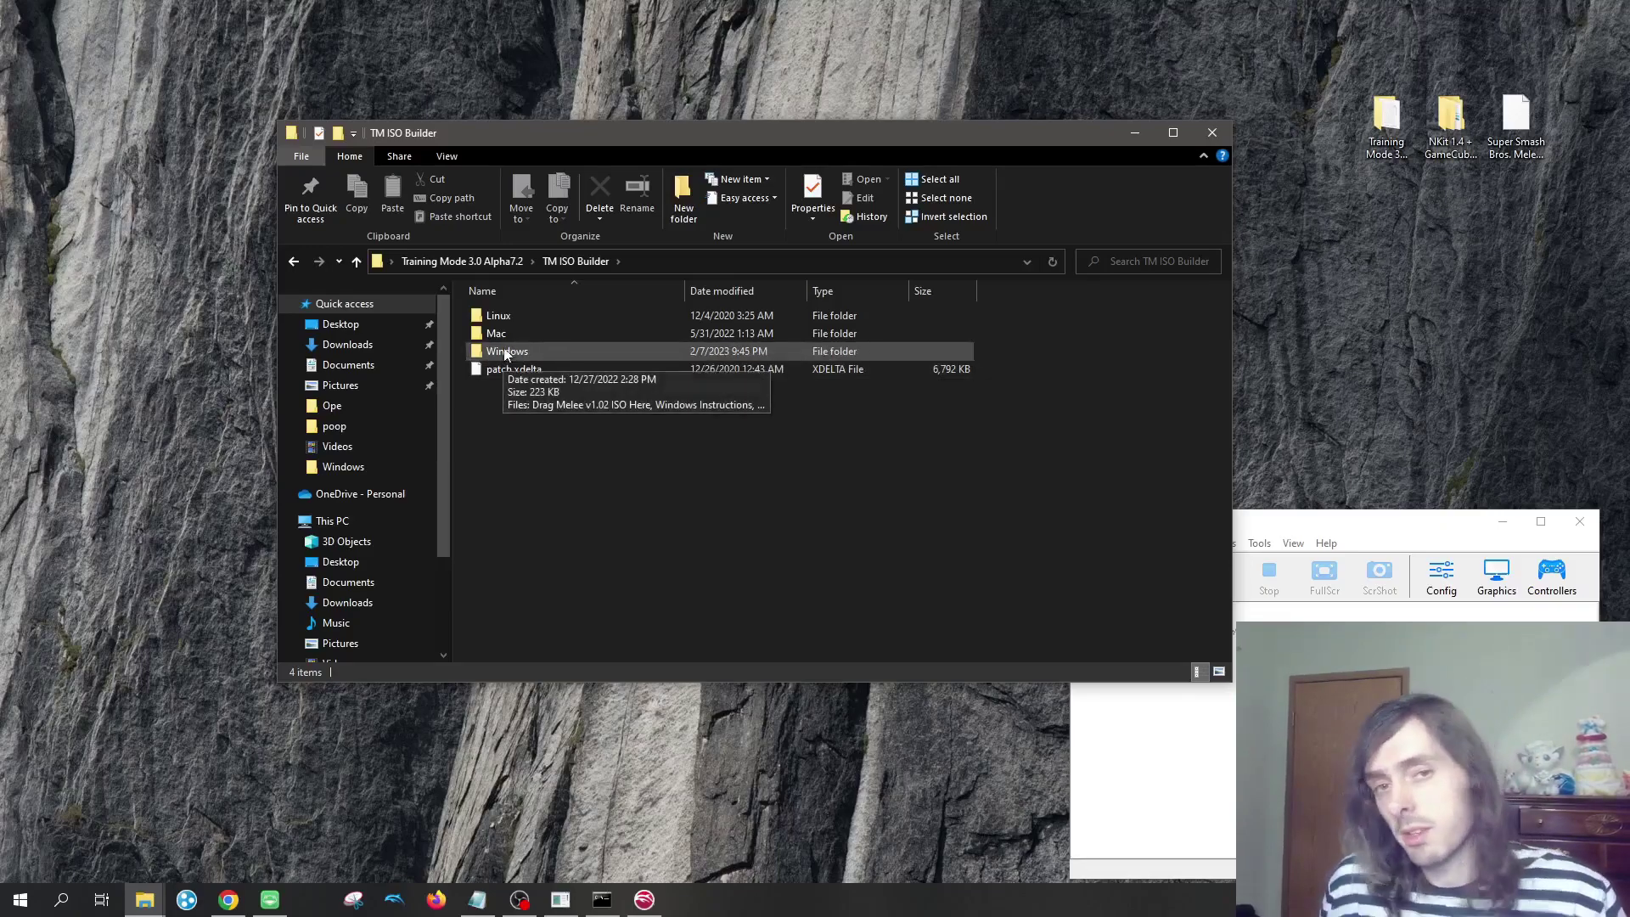
pyautogui.doubleClick(510, 351)
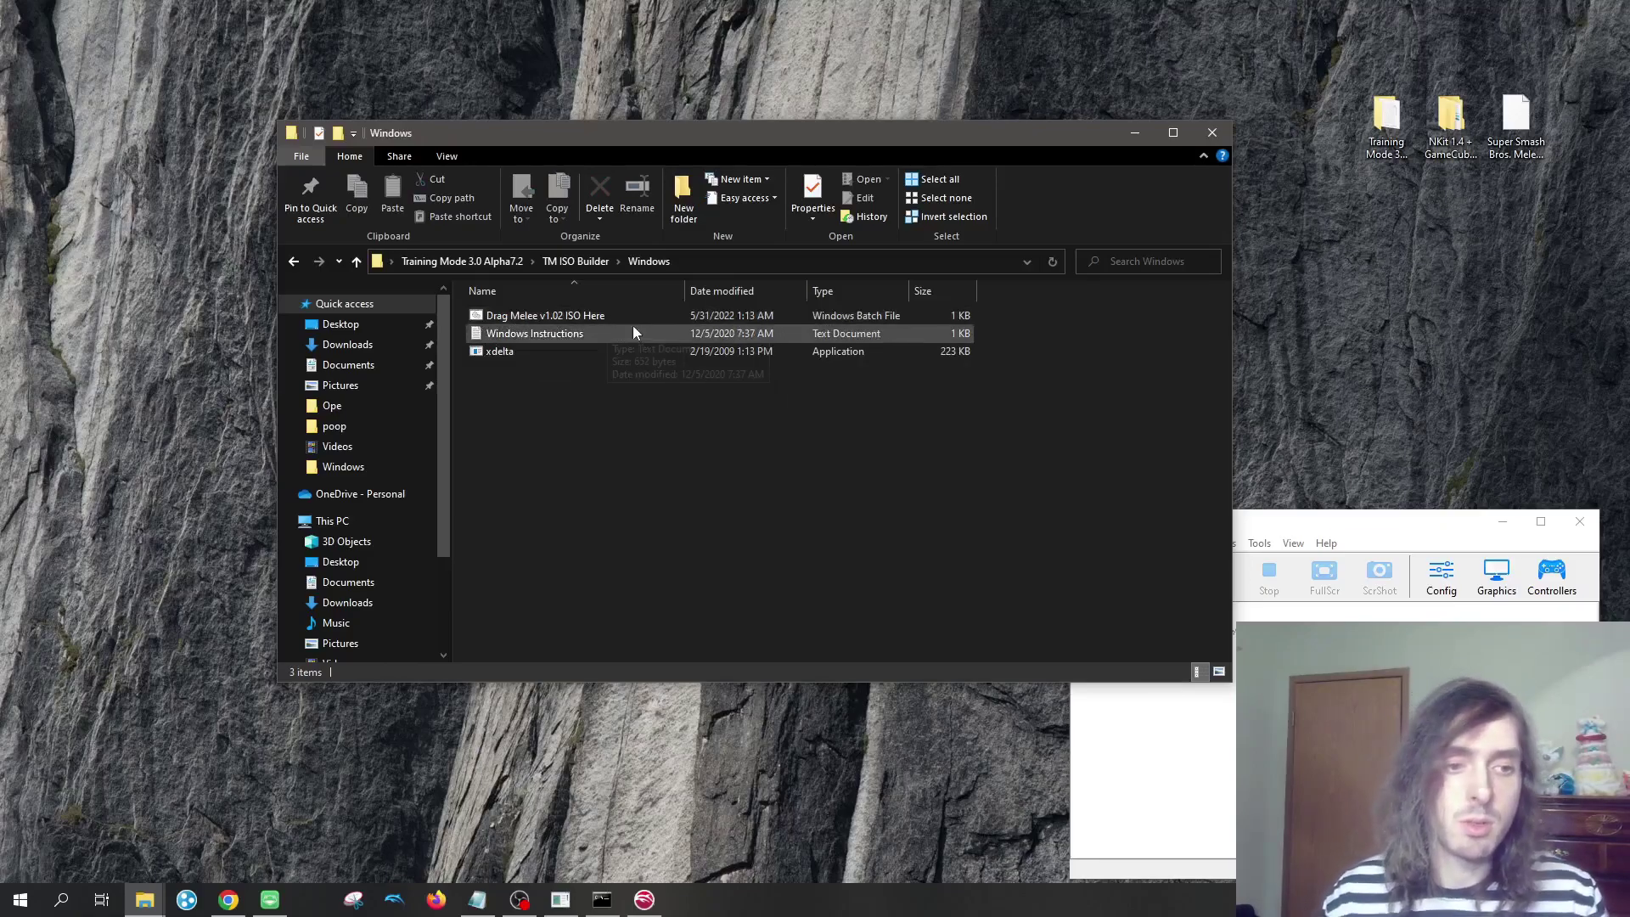
# Open the NKit 1.4 + GameCube Partitions (1) folder from the desktop.
pyautogui.click(1450, 115)
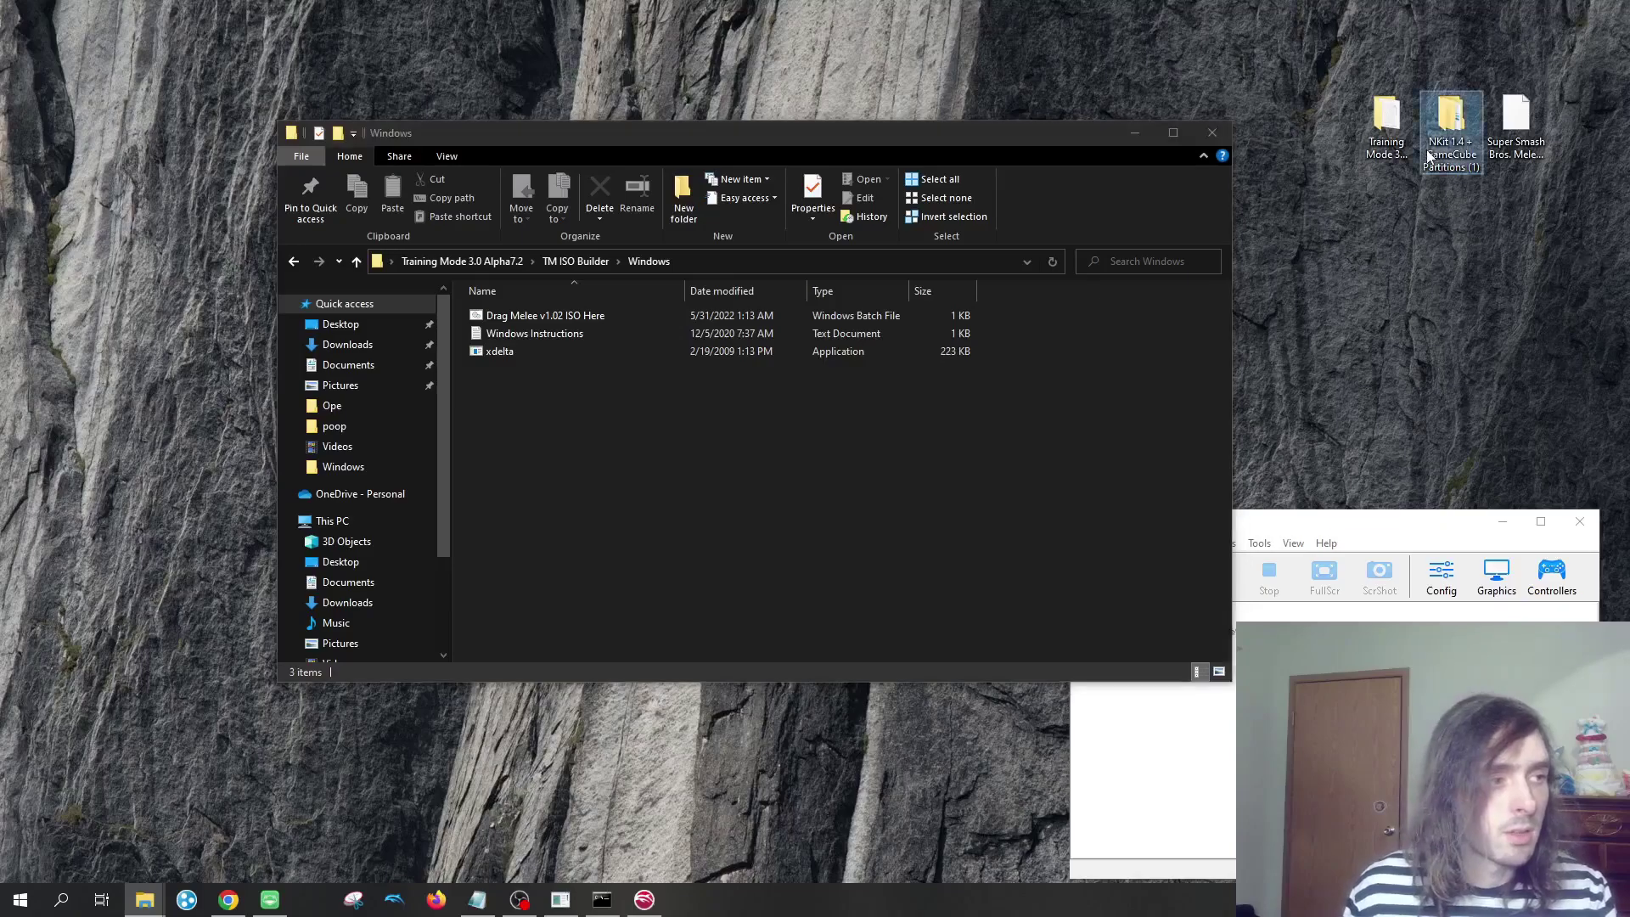
pyautogui.click(1458, 119)
pyautogui.click(1457, 119)
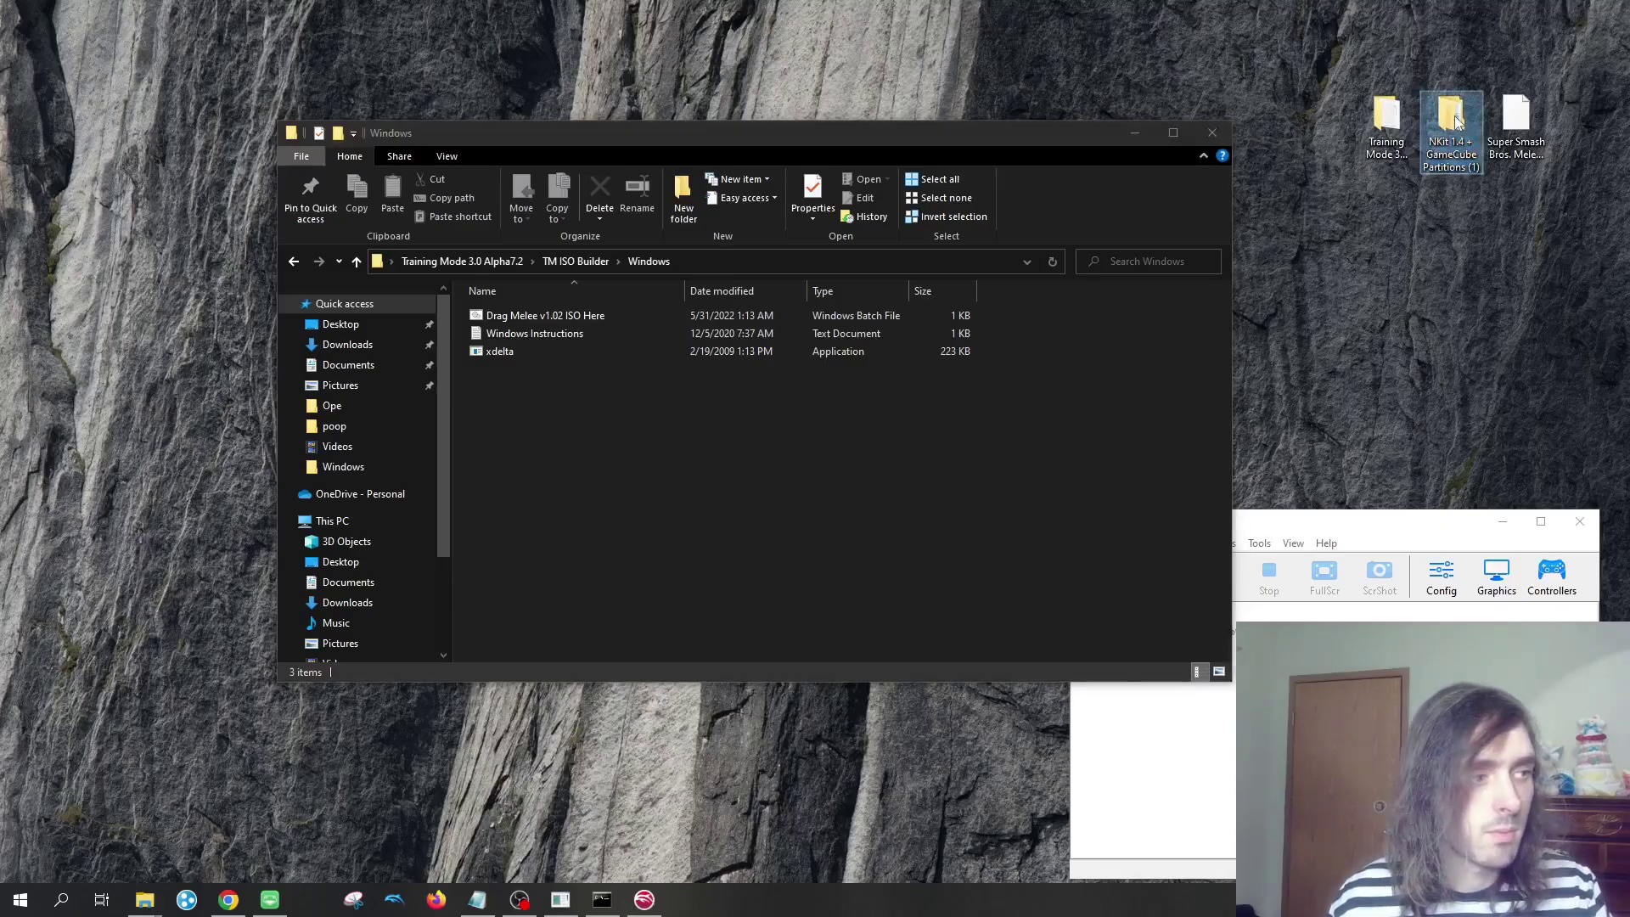
pyautogui.doubleClick(1453, 119)
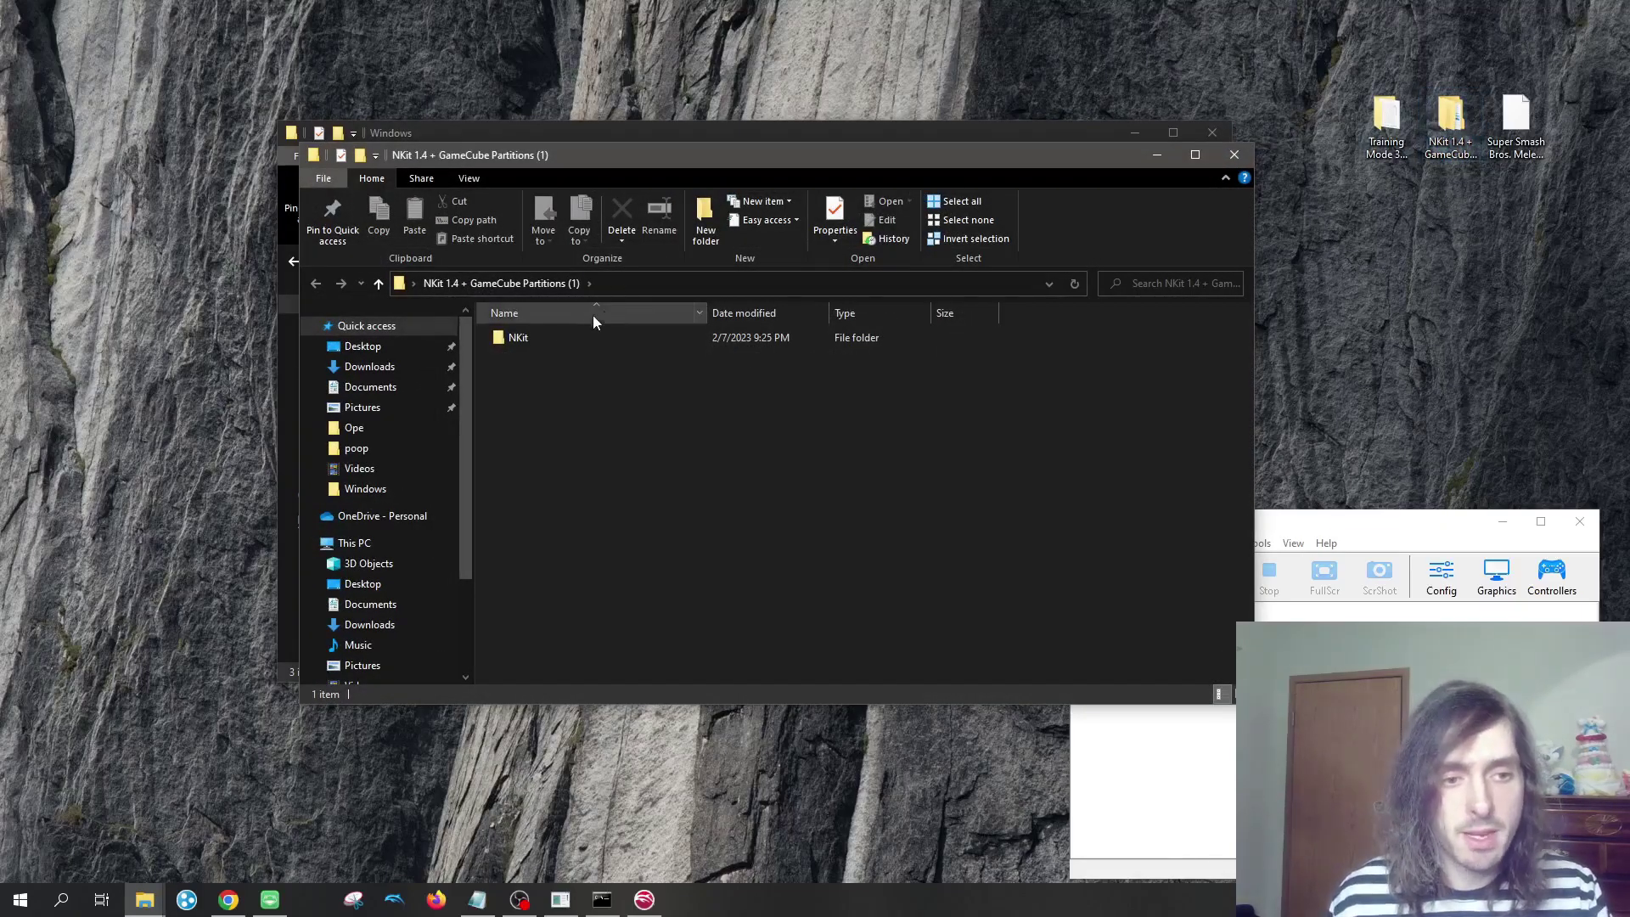
# Drag the Melee image from NKit\Processed\GameCube_MatchFail onto the builder to create the Training Mode v3.0 Alpha 7.2 ISO.
pyautogui.doubleClick(560, 338)
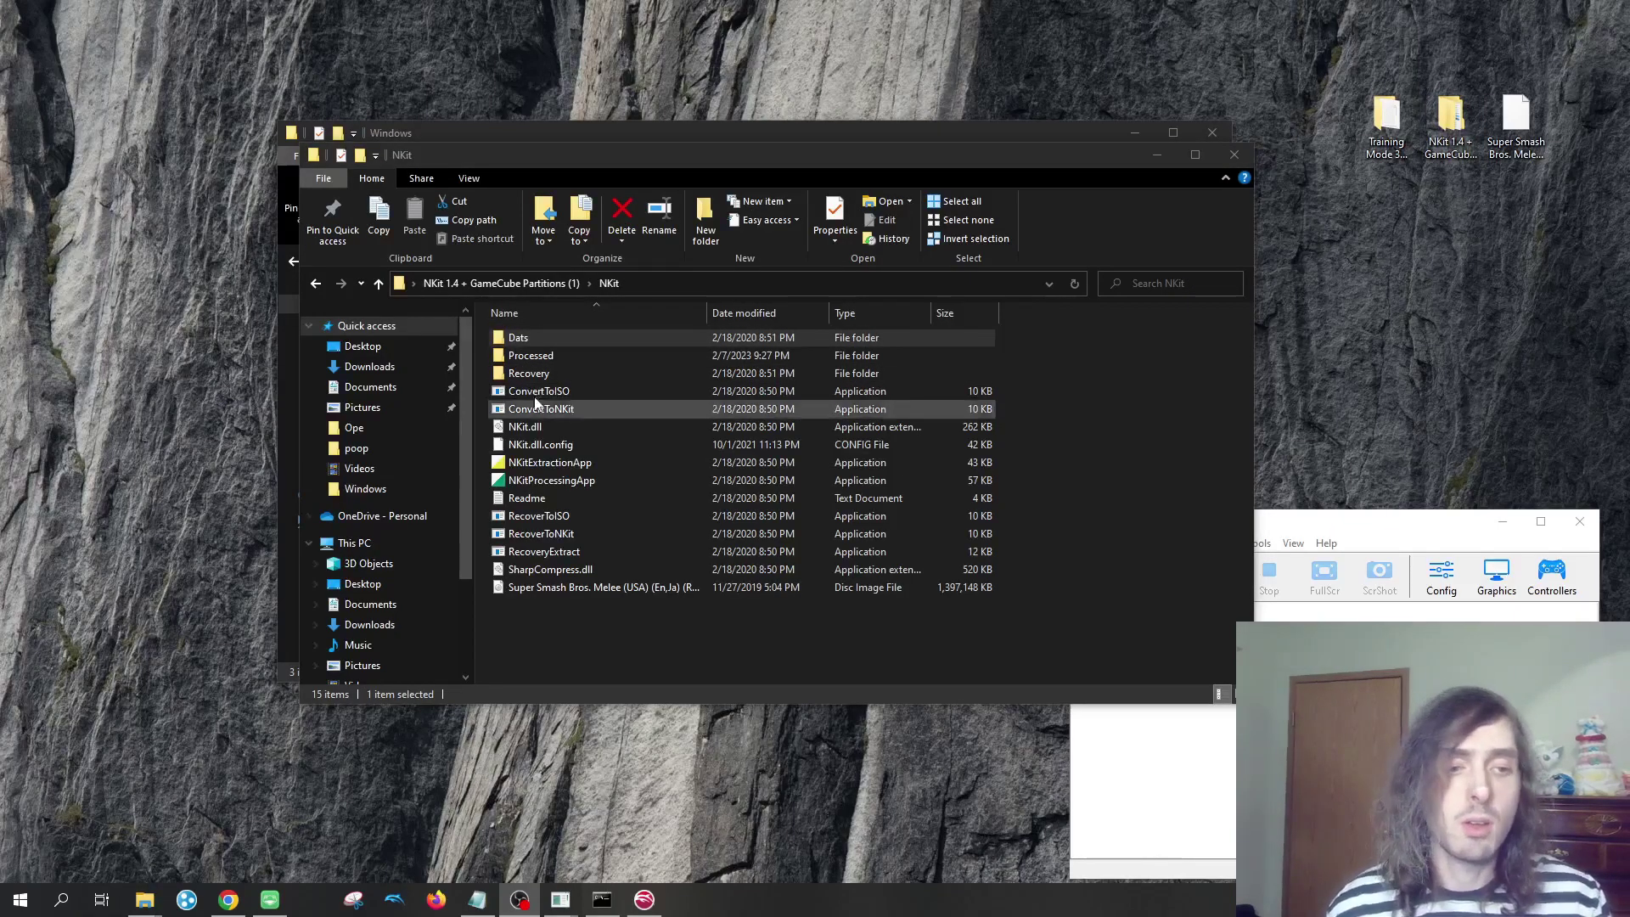
pyautogui.doubleClick(537, 356)
pyautogui.doubleClick(558, 355)
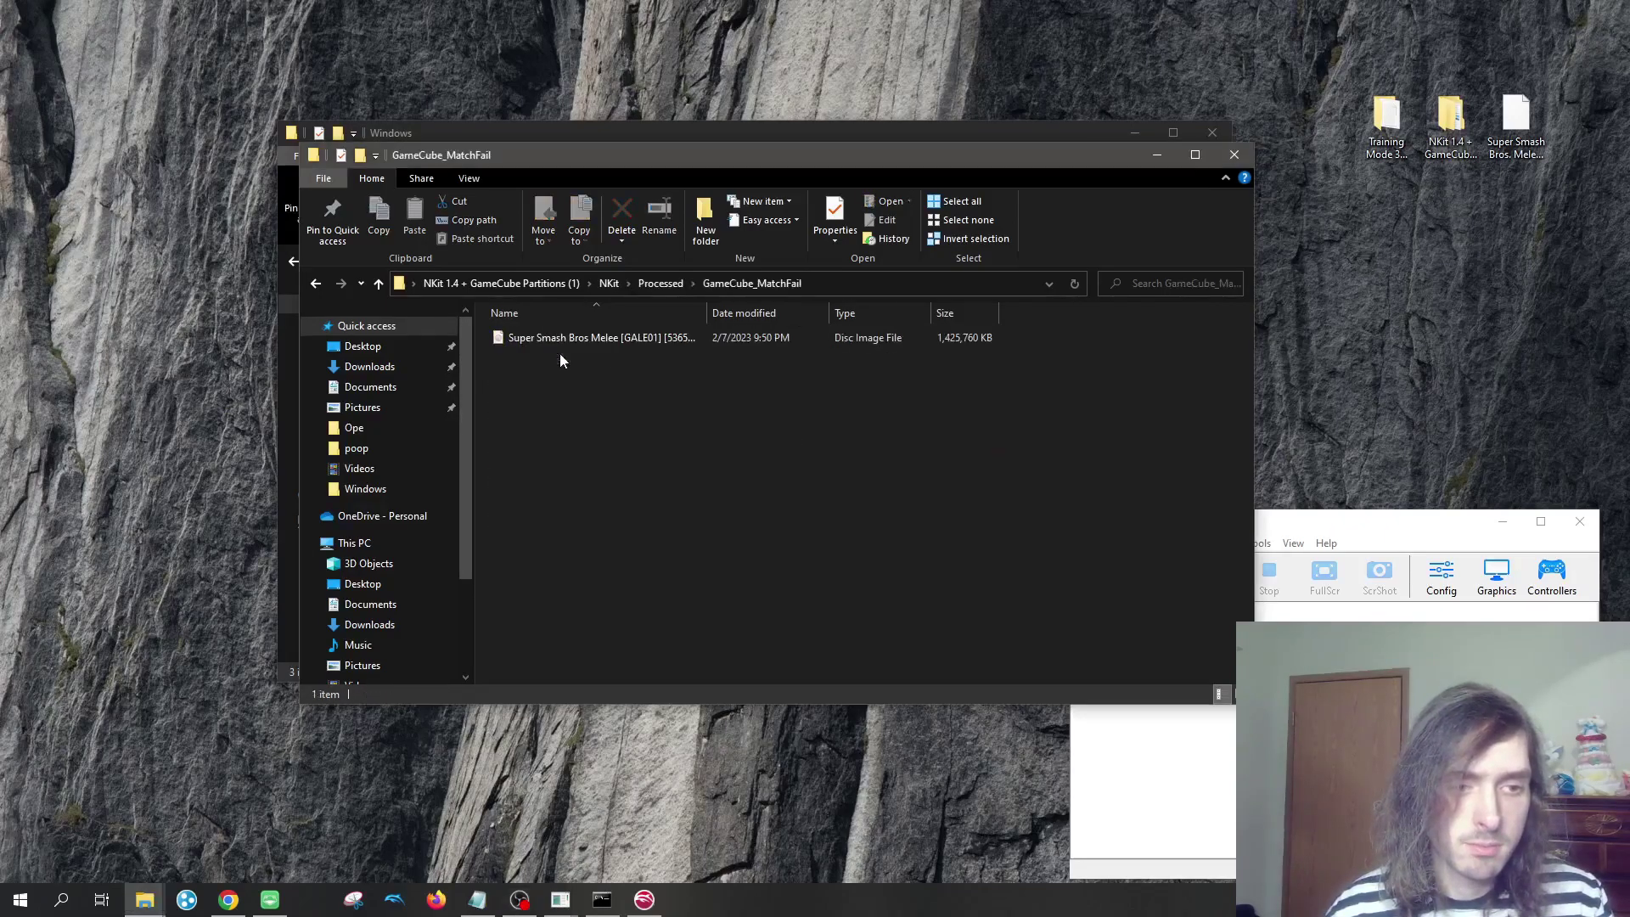
pyautogui.moveTo(607, 340); pyautogui.dragTo(1016, 334)
pyautogui.moveTo(685, 138); pyautogui.dragTo(578, 115)
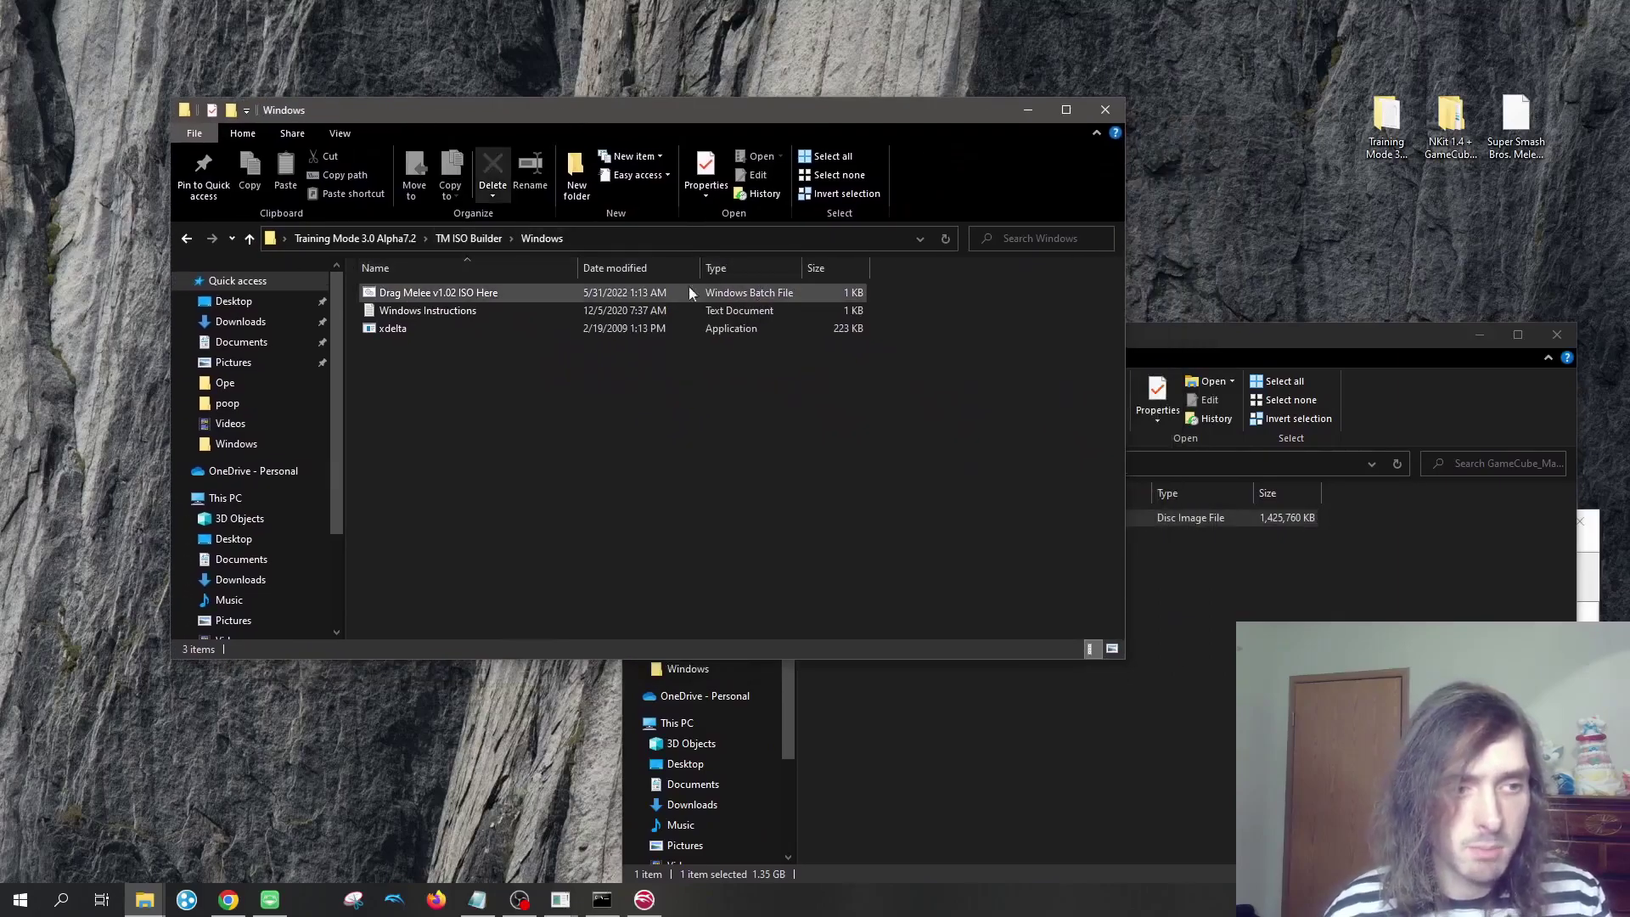
pyautogui.click(1206, 515)
pyautogui.moveTo(927, 522); pyautogui.dragTo(474, 299)
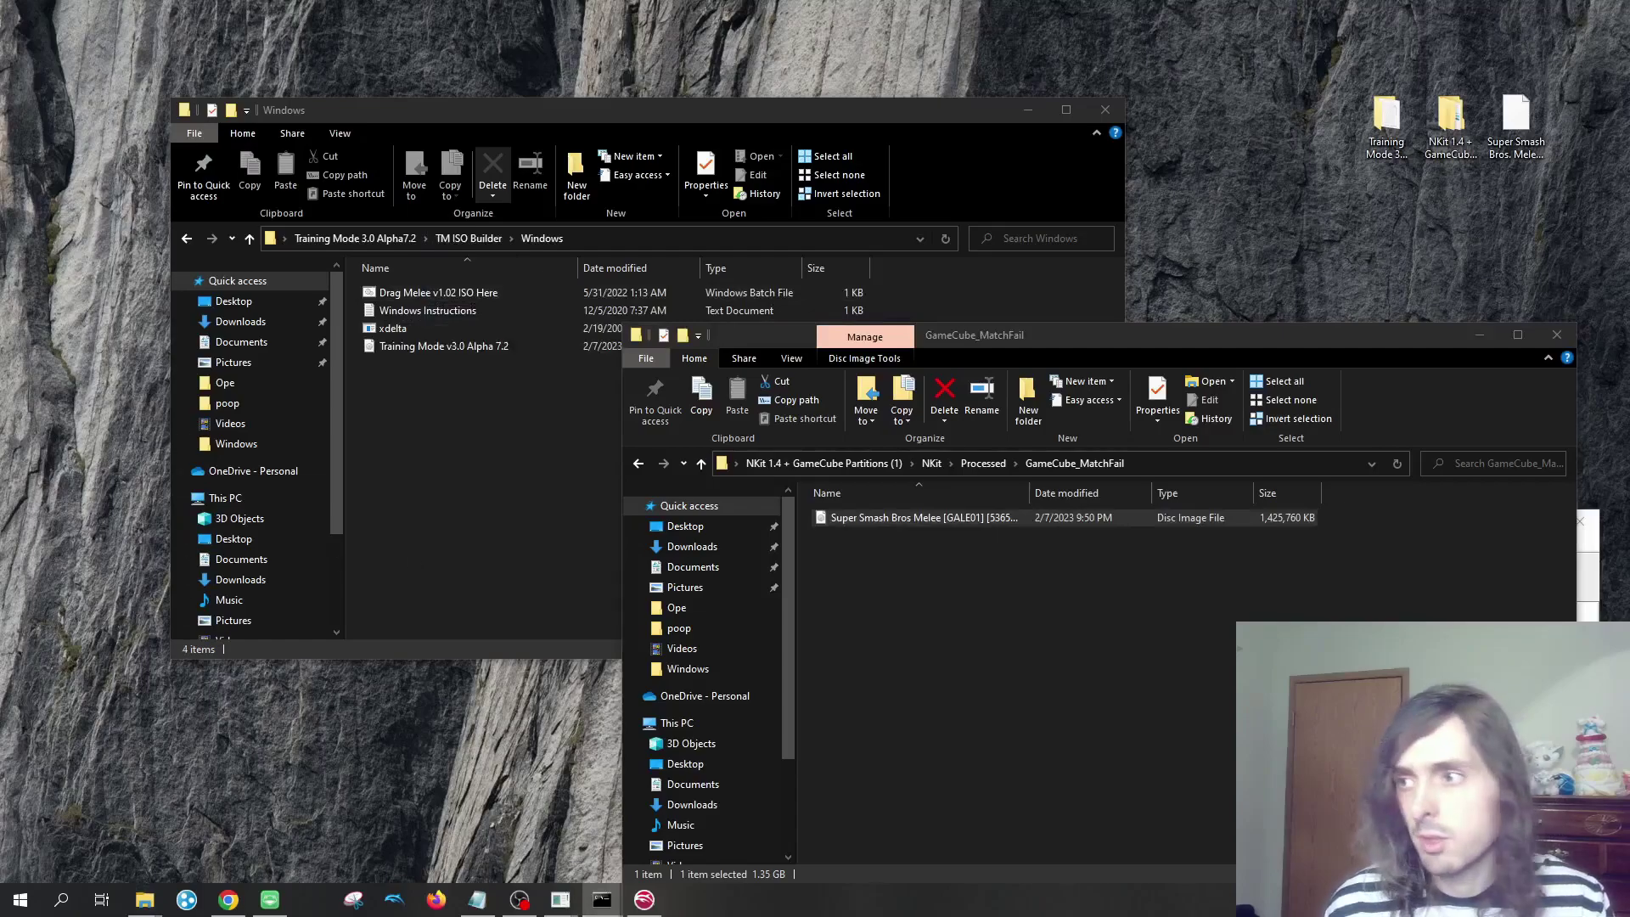
pyautogui.moveTo(847, 85); pyautogui.dragTo(1170, 126)
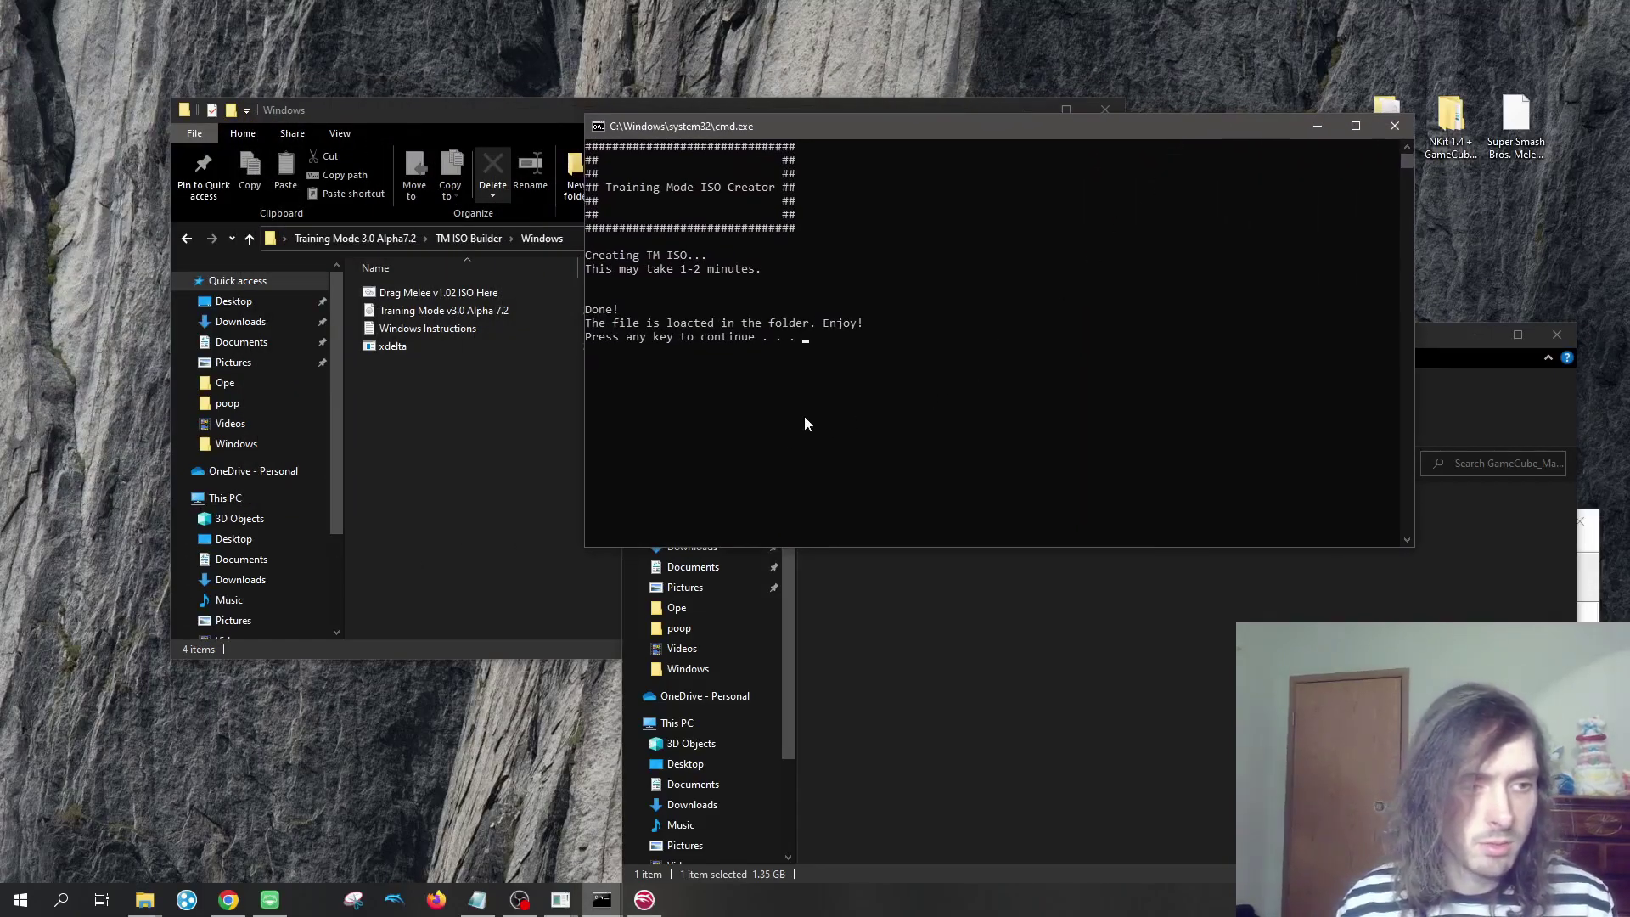
# Close the ISO creator console and confirm the Training Mode v3.0 Alpha 7.2 image is 1.35 GB.
pyautogui.press('Return')
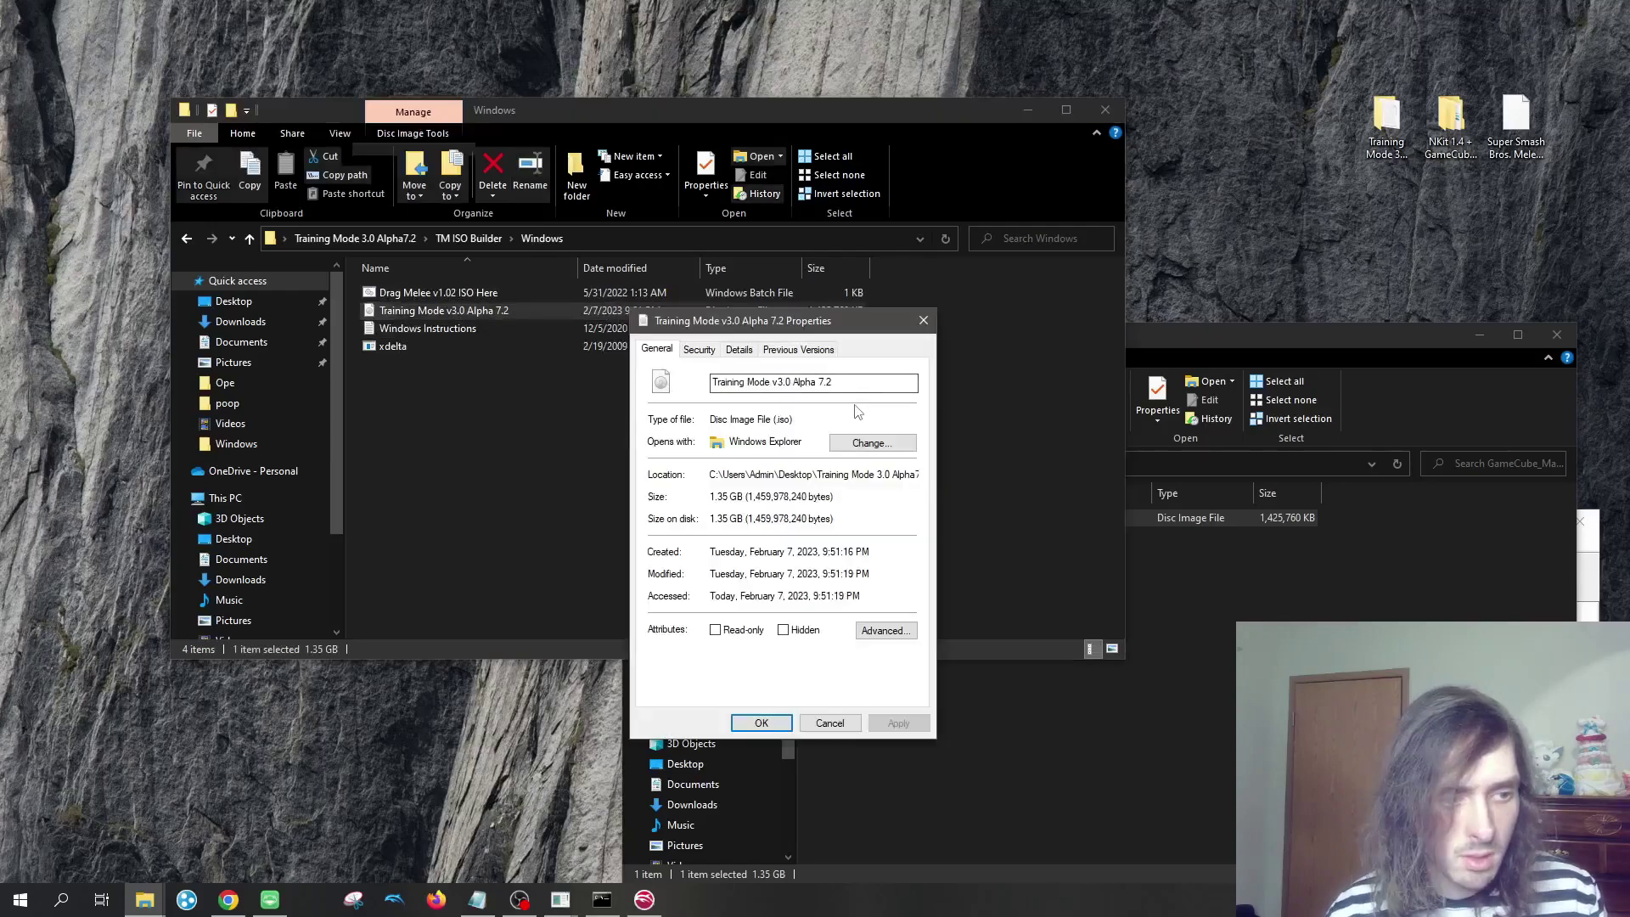
pyautogui.keyDown('alt'); pyautogui.doubleClick(606, 308); pyautogui.keyUp('alt')
pyautogui.click(783, 722)
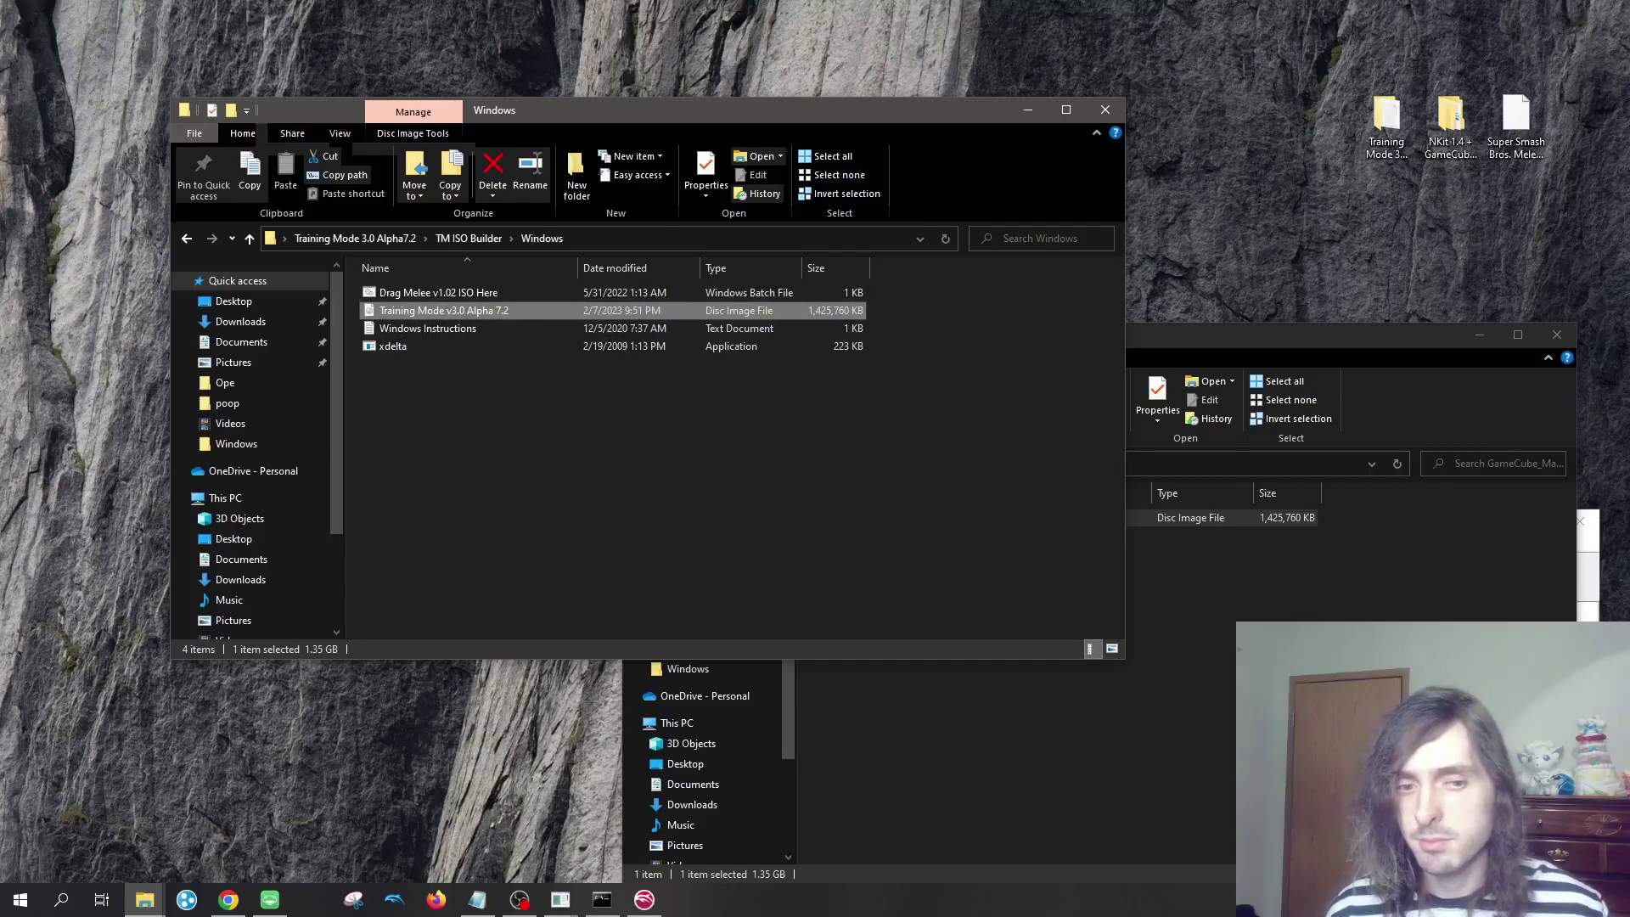
# Create a desktop folder named slippi holding the Melee Rev 2 and Training Mode v3.0 Alpha 7.2 ISOs.
pyautogui.rightClick(114, 158)
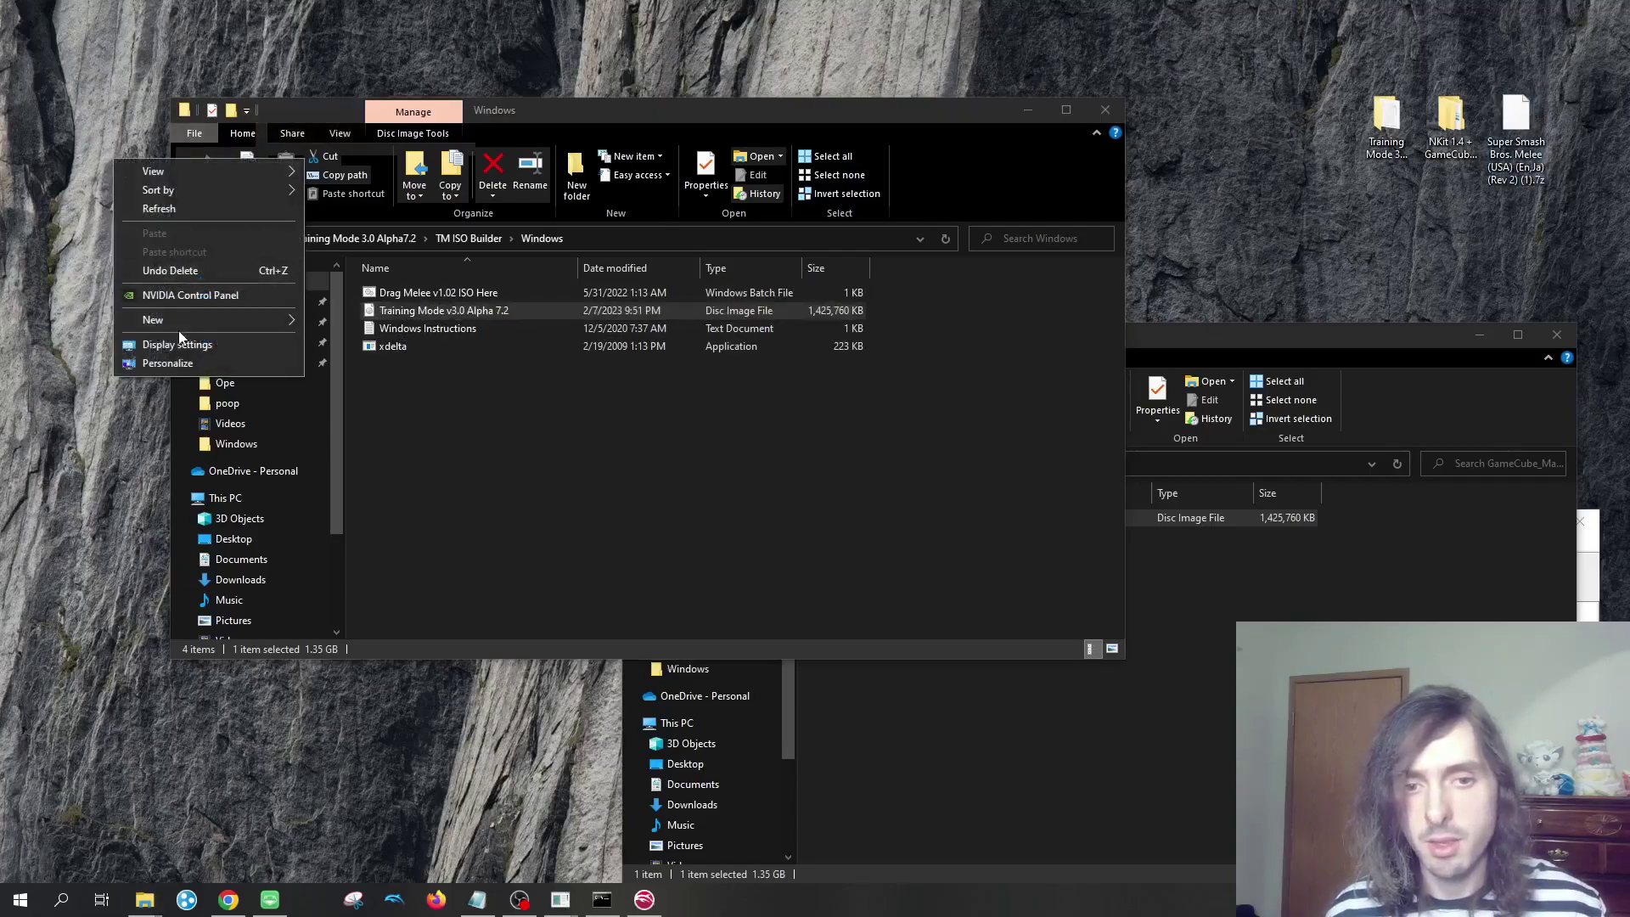
pyautogui.moveTo(177, 323)
pyautogui.click(361, 317)
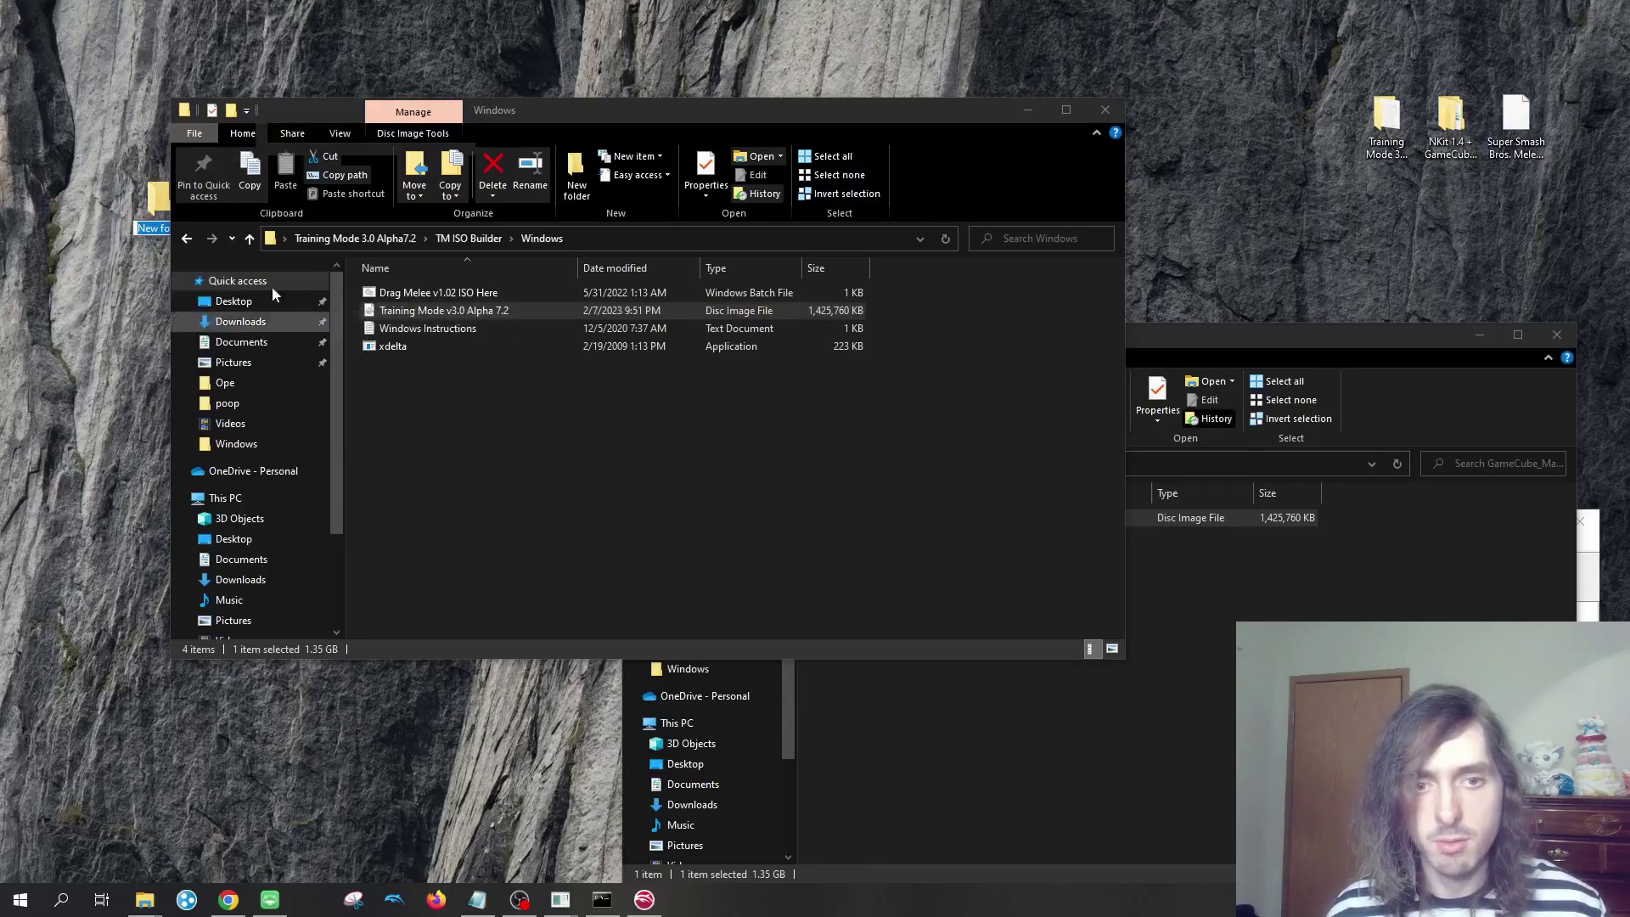
pyautogui.moveTo(157, 200); pyautogui.dragTo(96, 198)
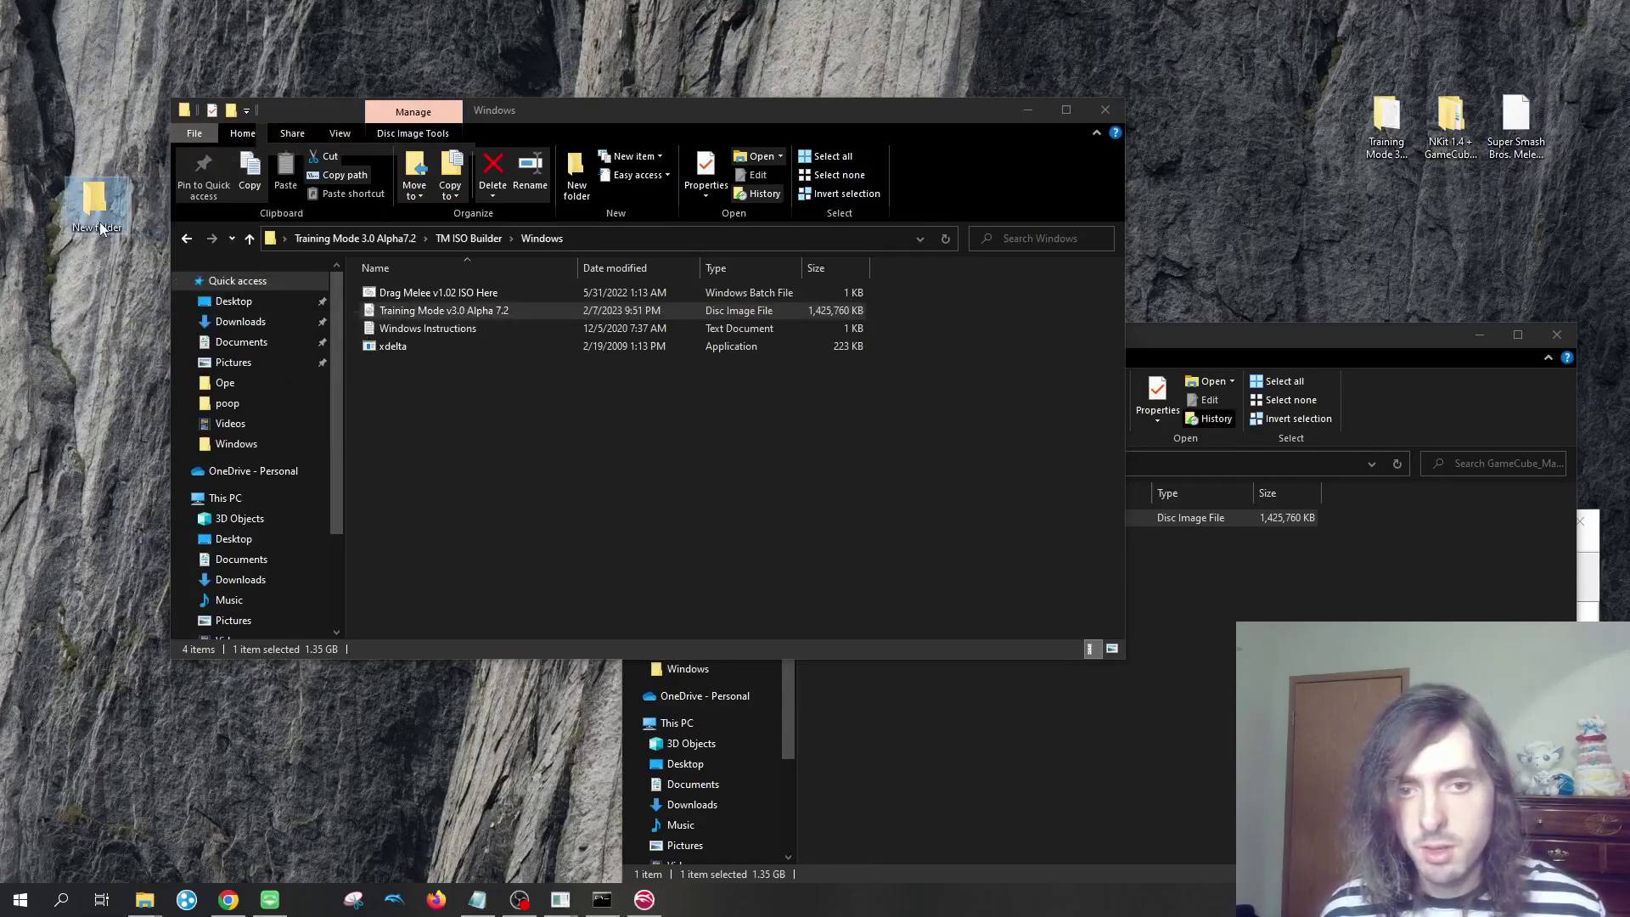
pyautogui.click(99, 227)
pyautogui.write('Slippi')
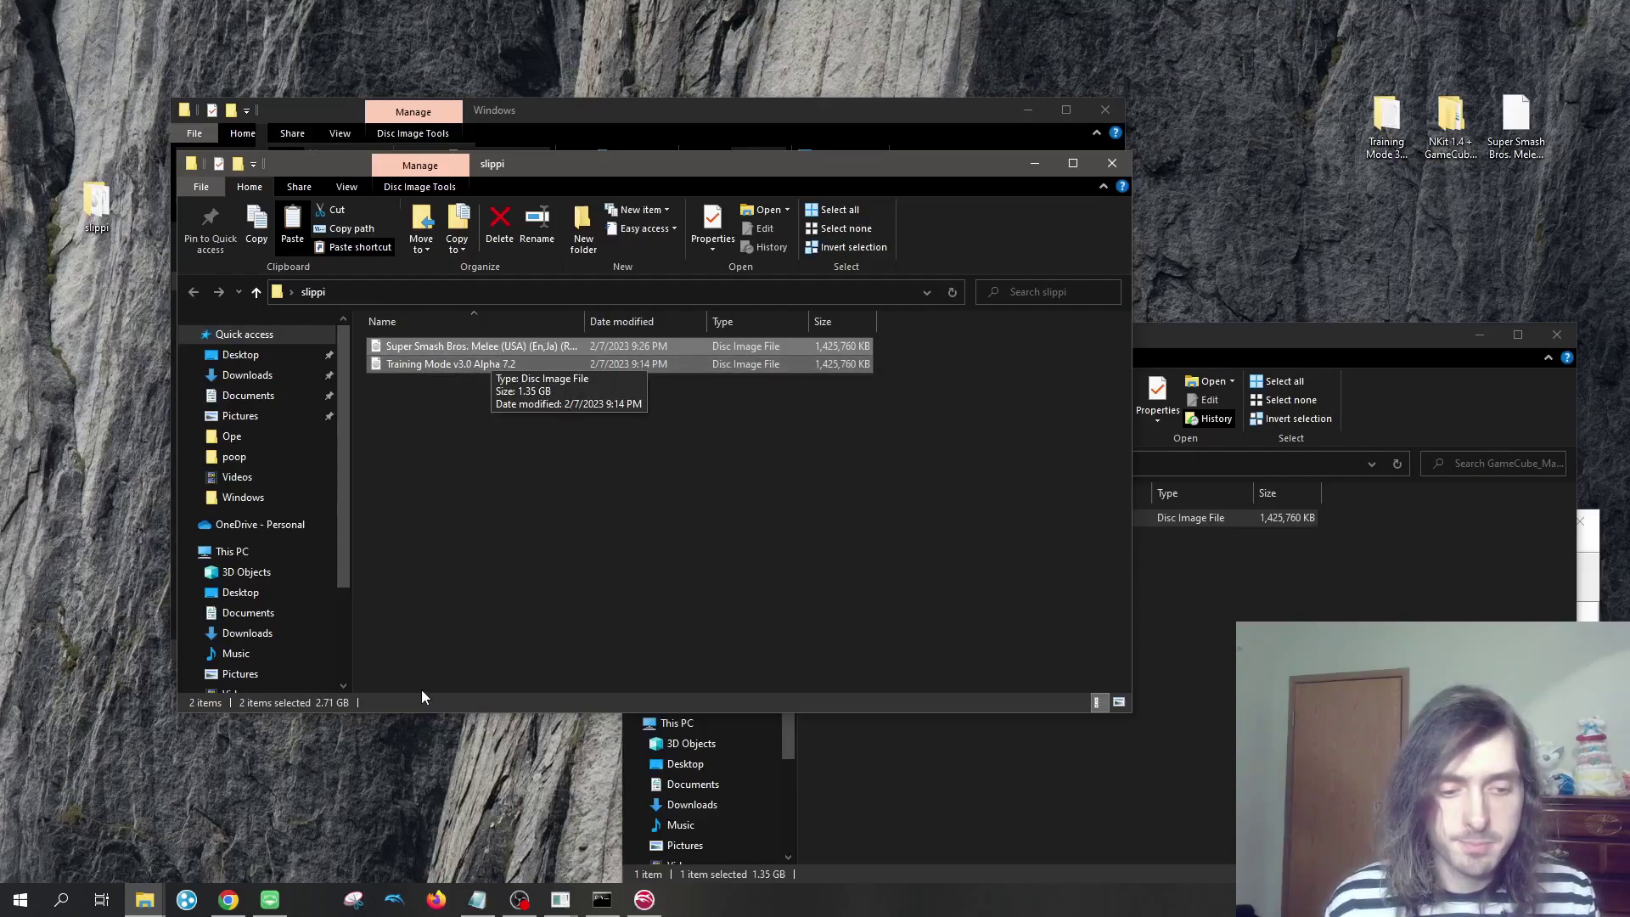
pyautogui.click(561, 510)
pyautogui.click(644, 899)
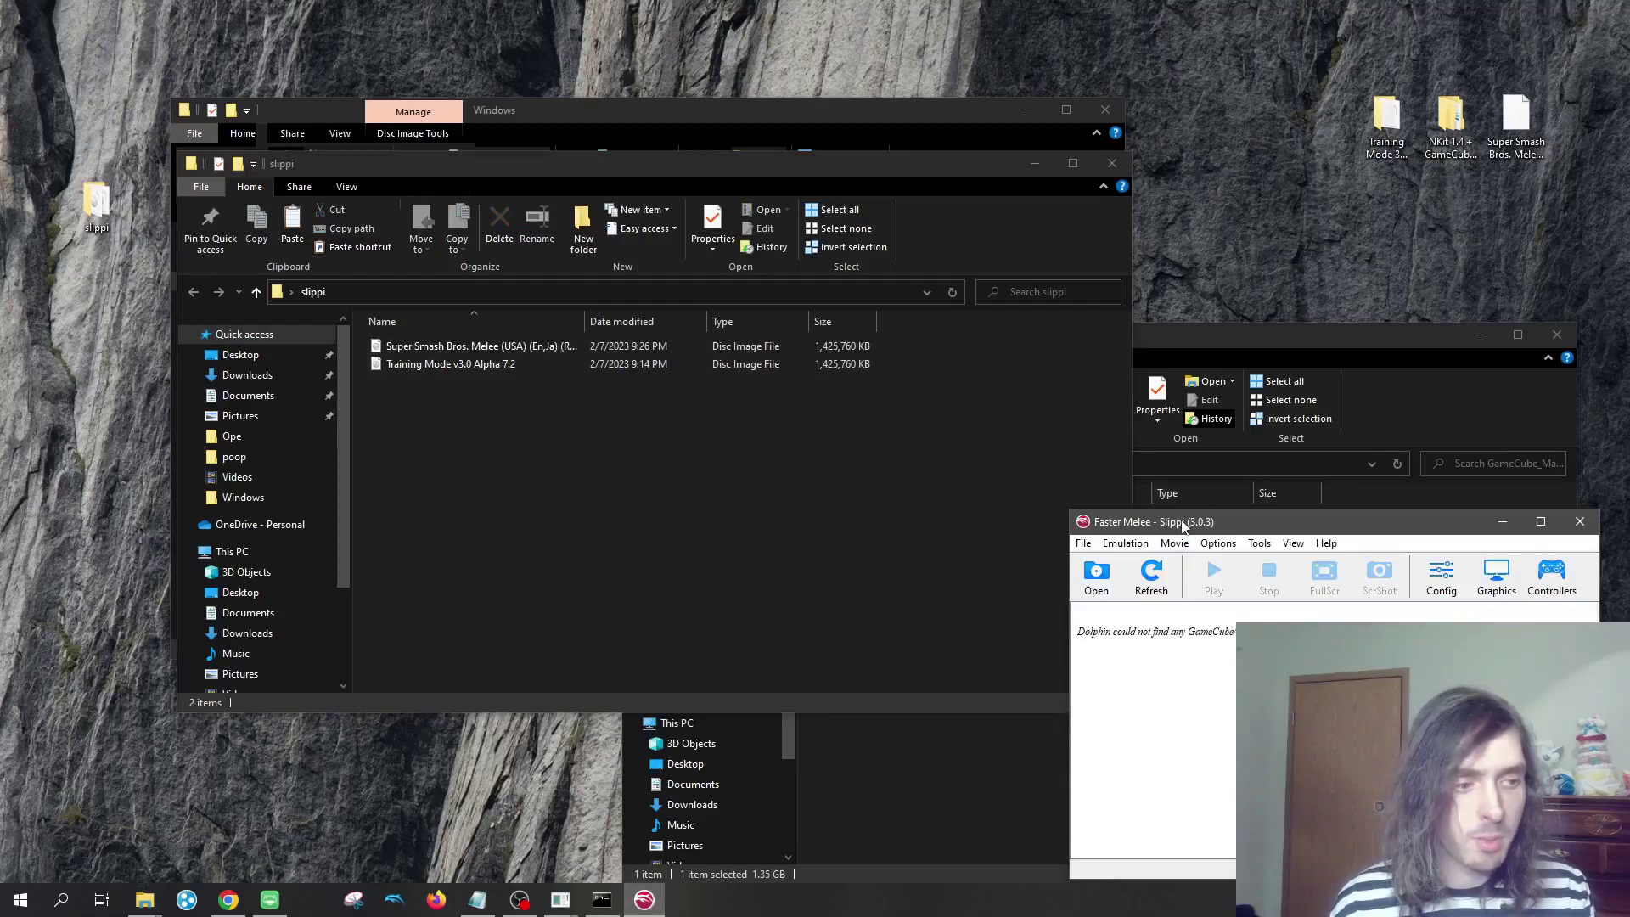
# Add C:\Users\Admin\Desktop\slippi as a game directory in Config > Paths and close the configuration.
pyautogui.moveTo(1189, 521); pyautogui.dragTo(417, 139)
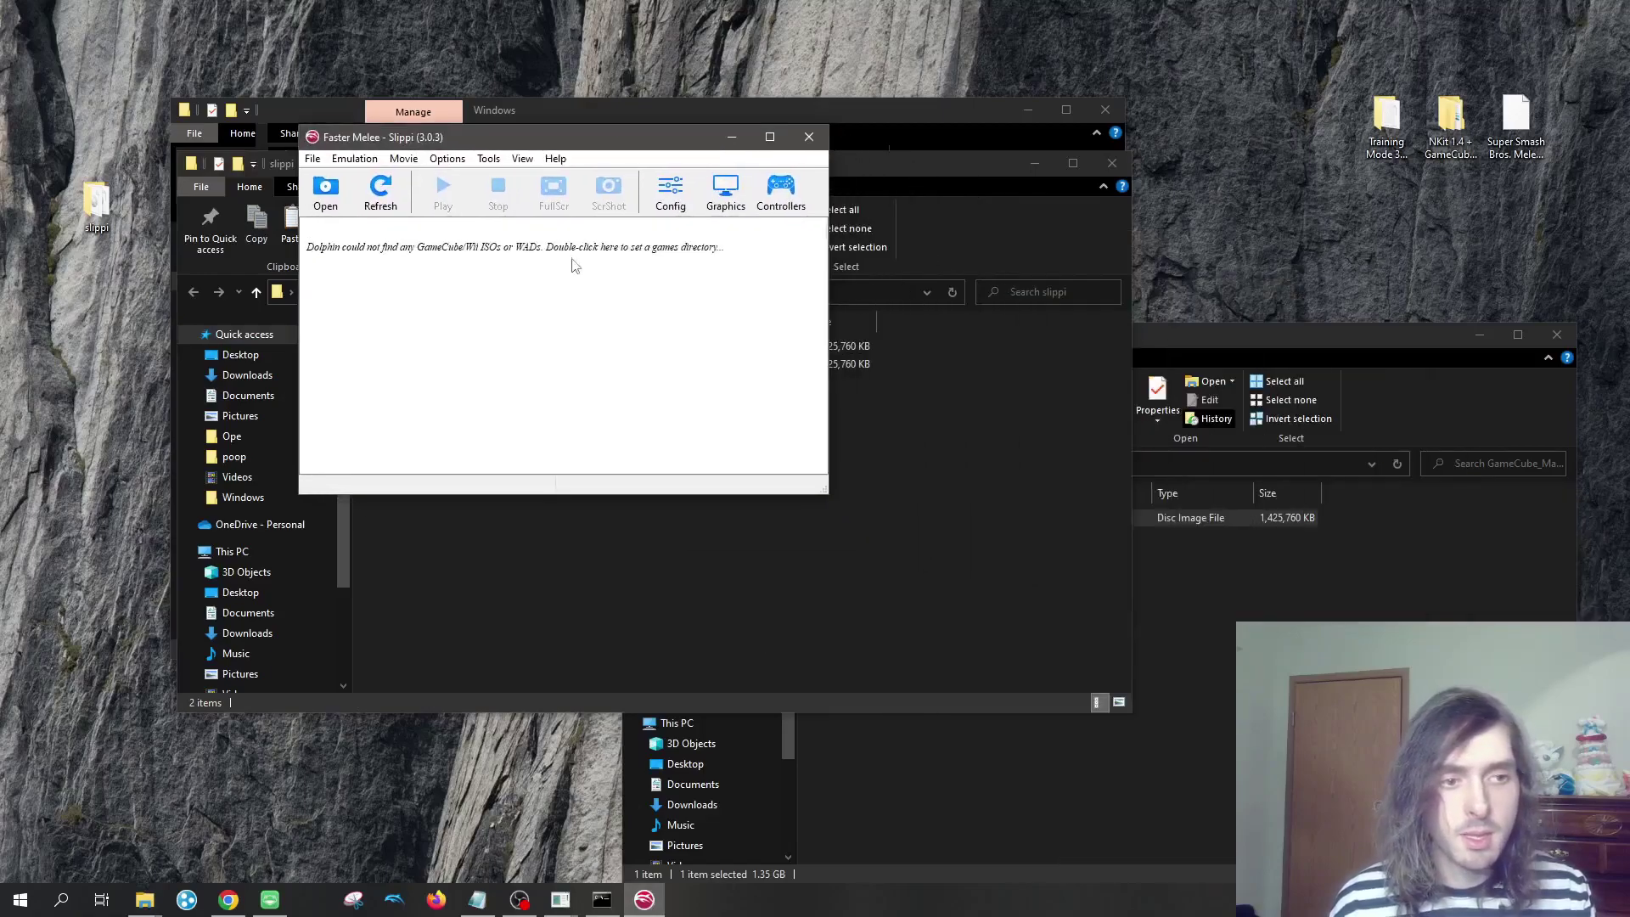
pyautogui.click(671, 197)
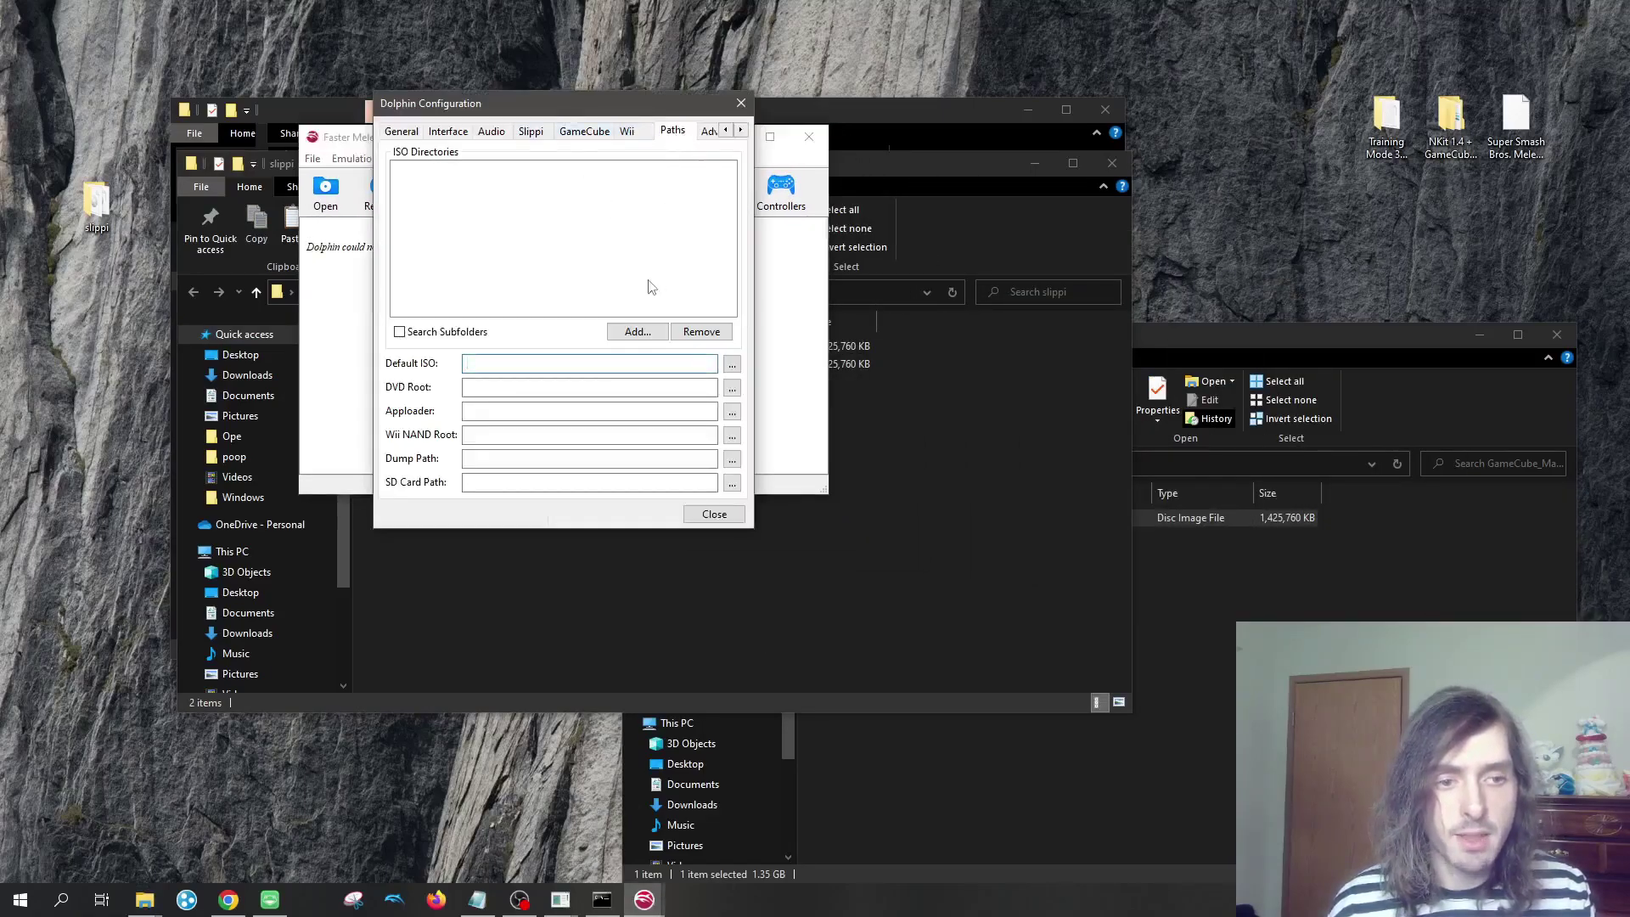
pyautogui.click(402, 132)
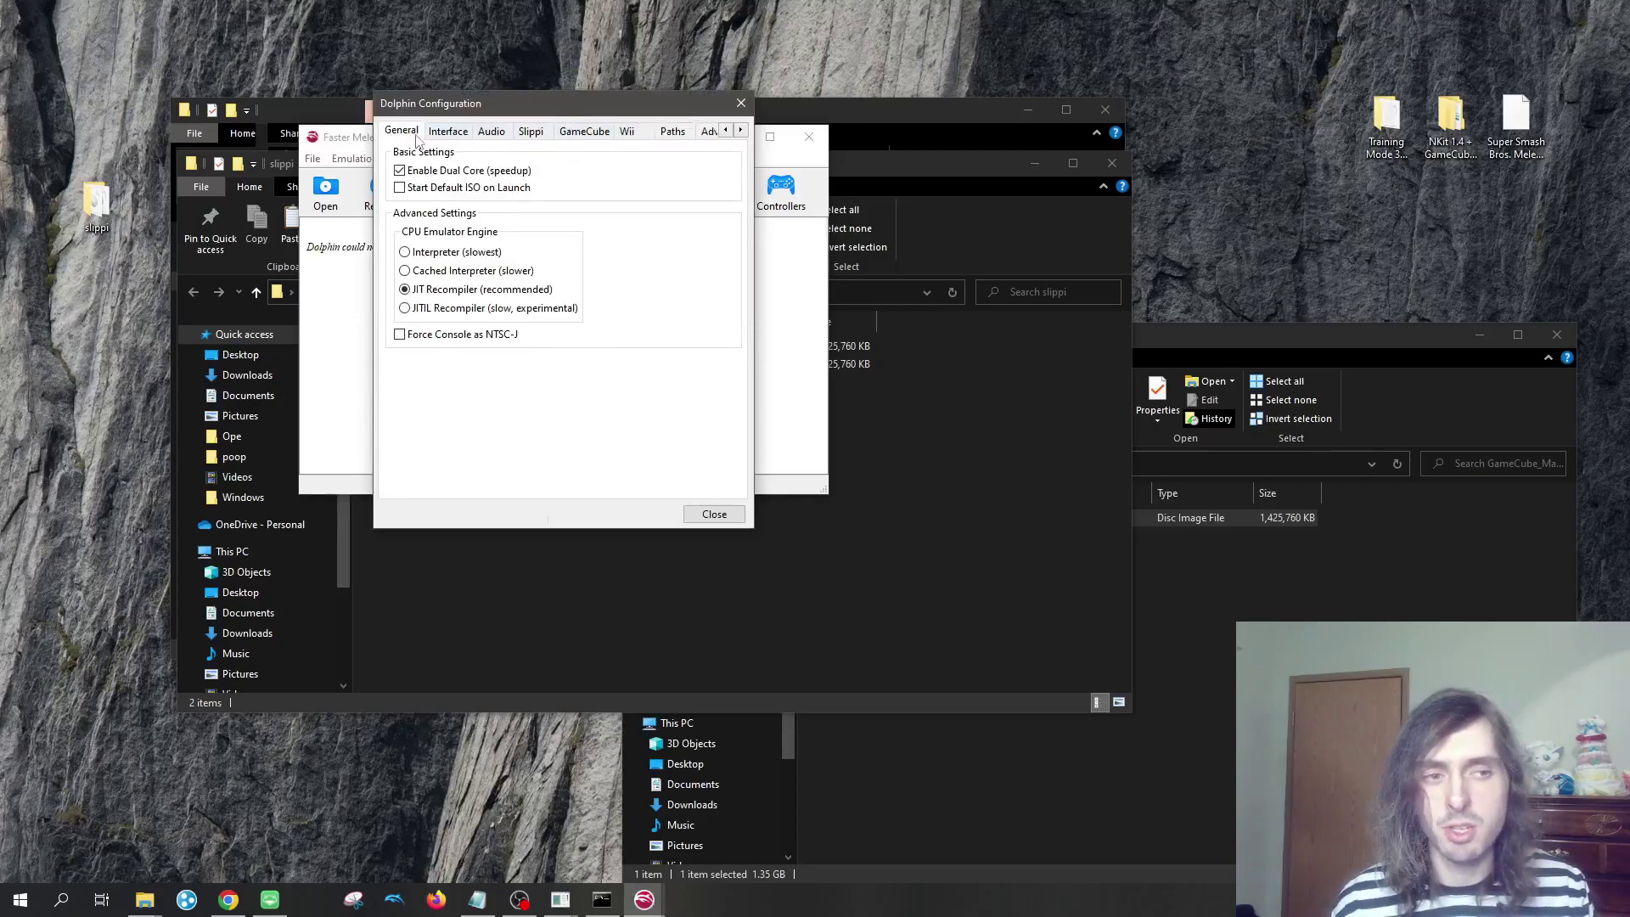
pyautogui.click(682, 136)
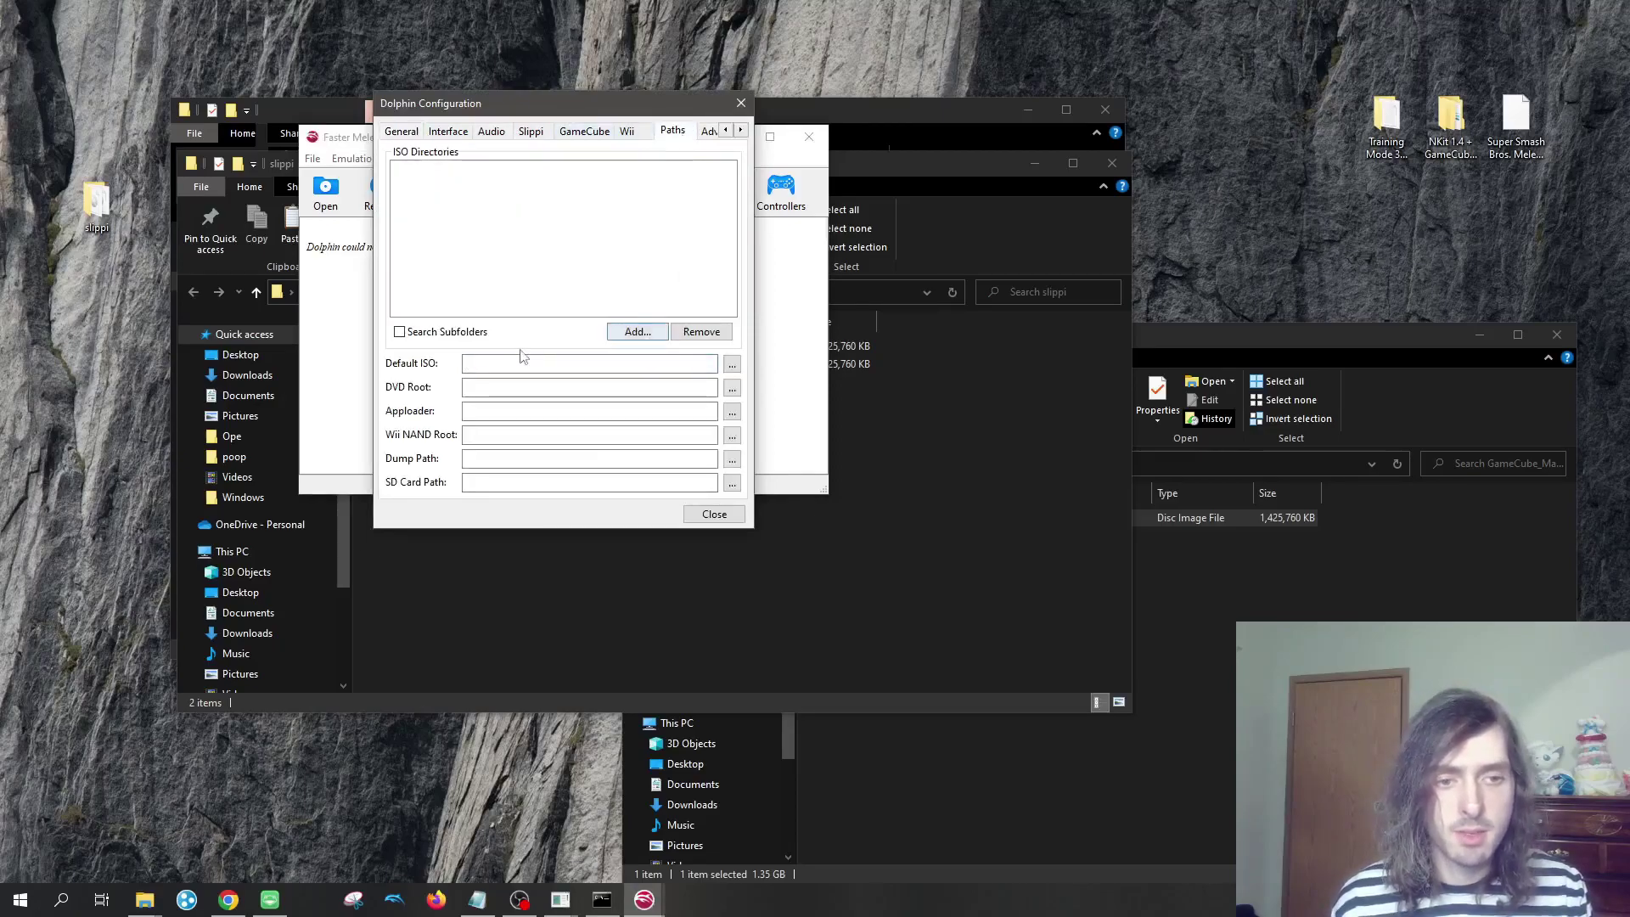
pyautogui.click(635, 332)
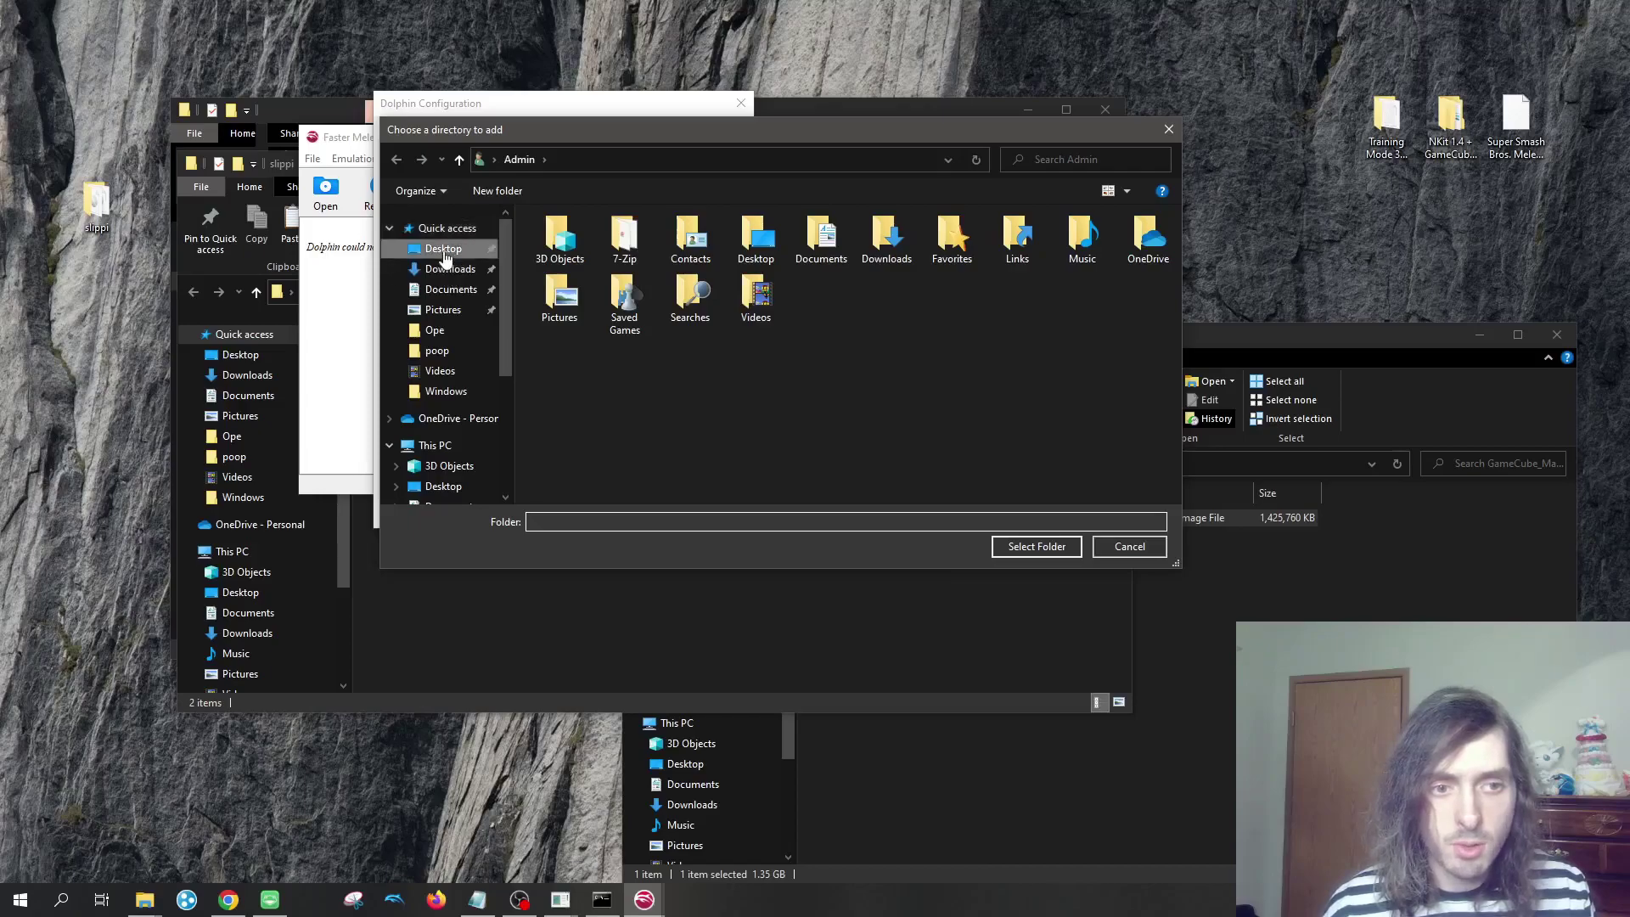
pyautogui.click(444, 249)
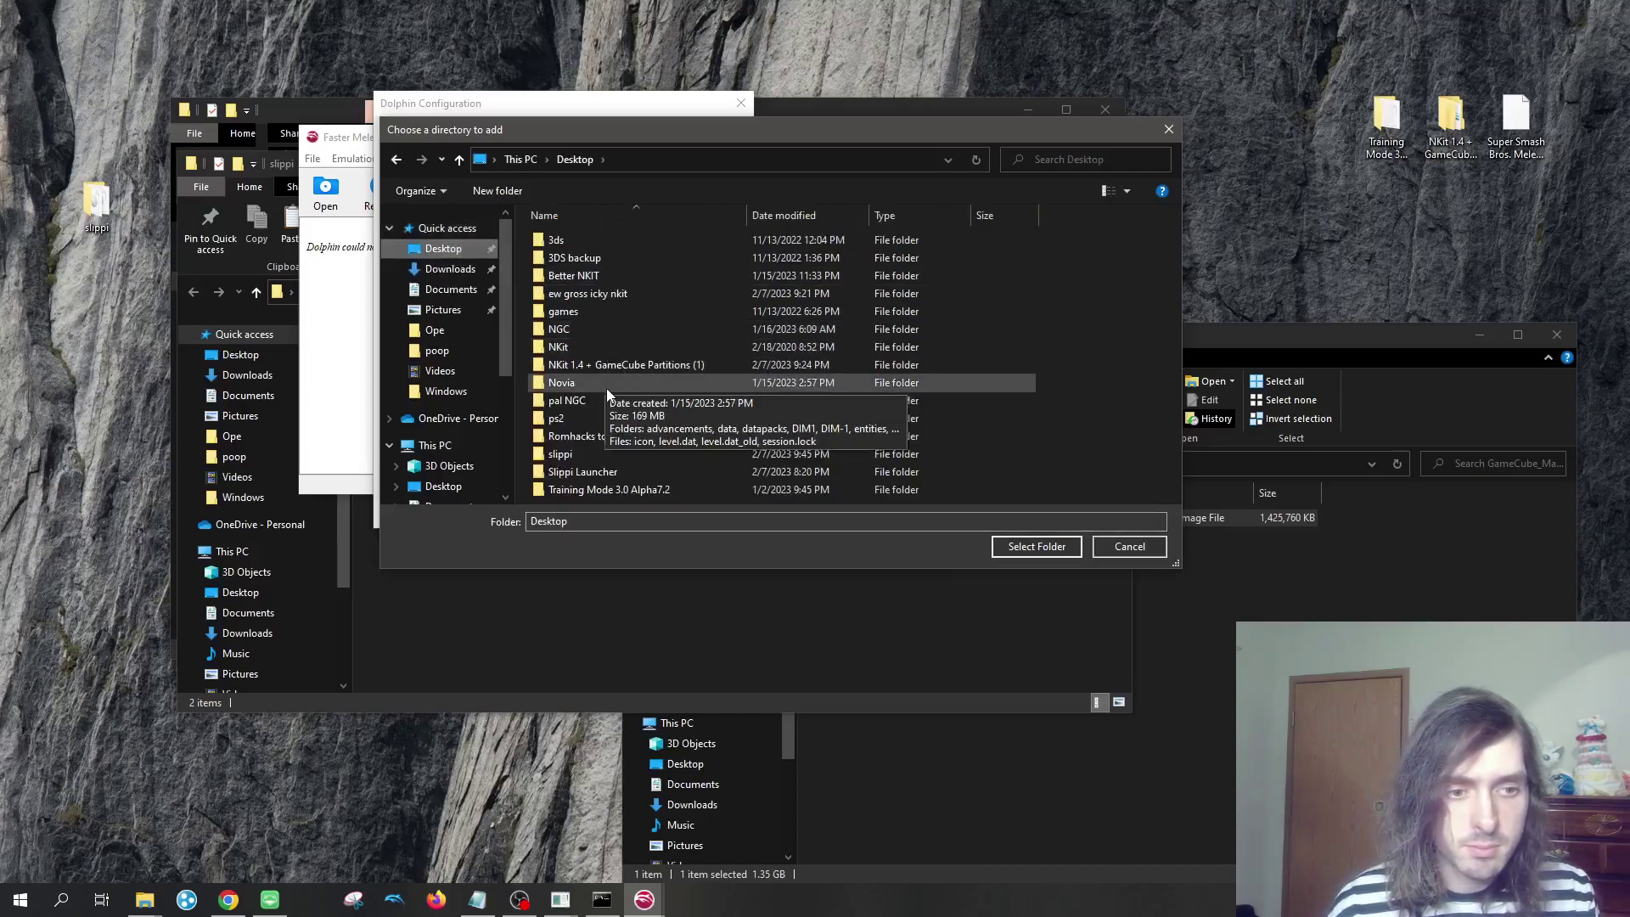
pyautogui.click(589, 457)
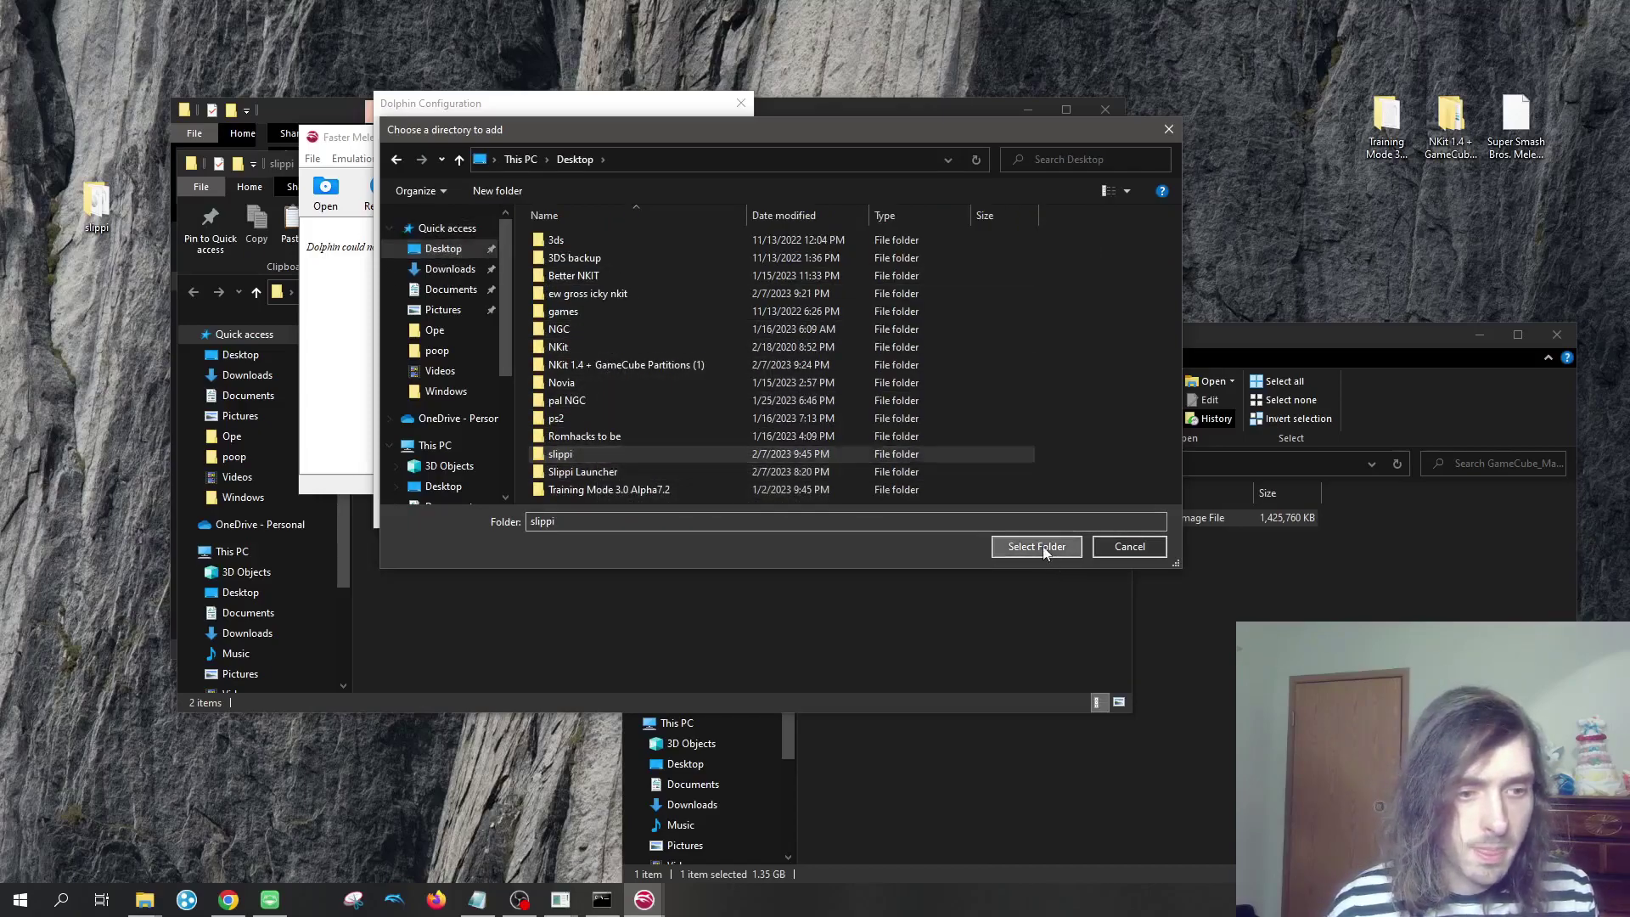
pyautogui.click(1036, 547)
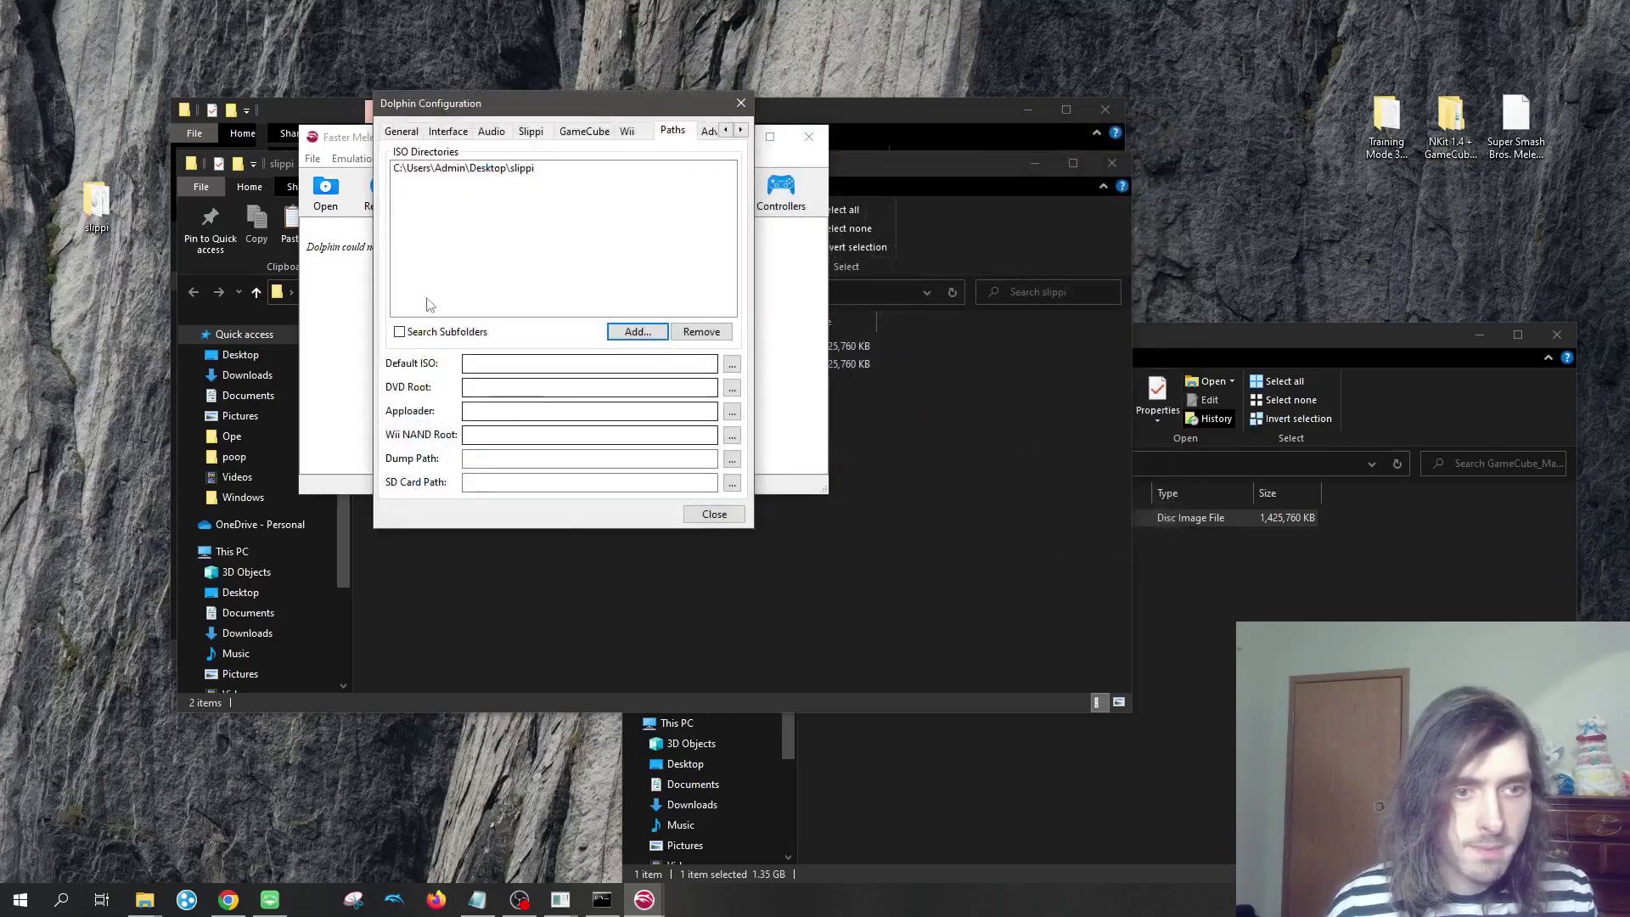
pyautogui.click(637, 332)
pyautogui.click(1121, 547)
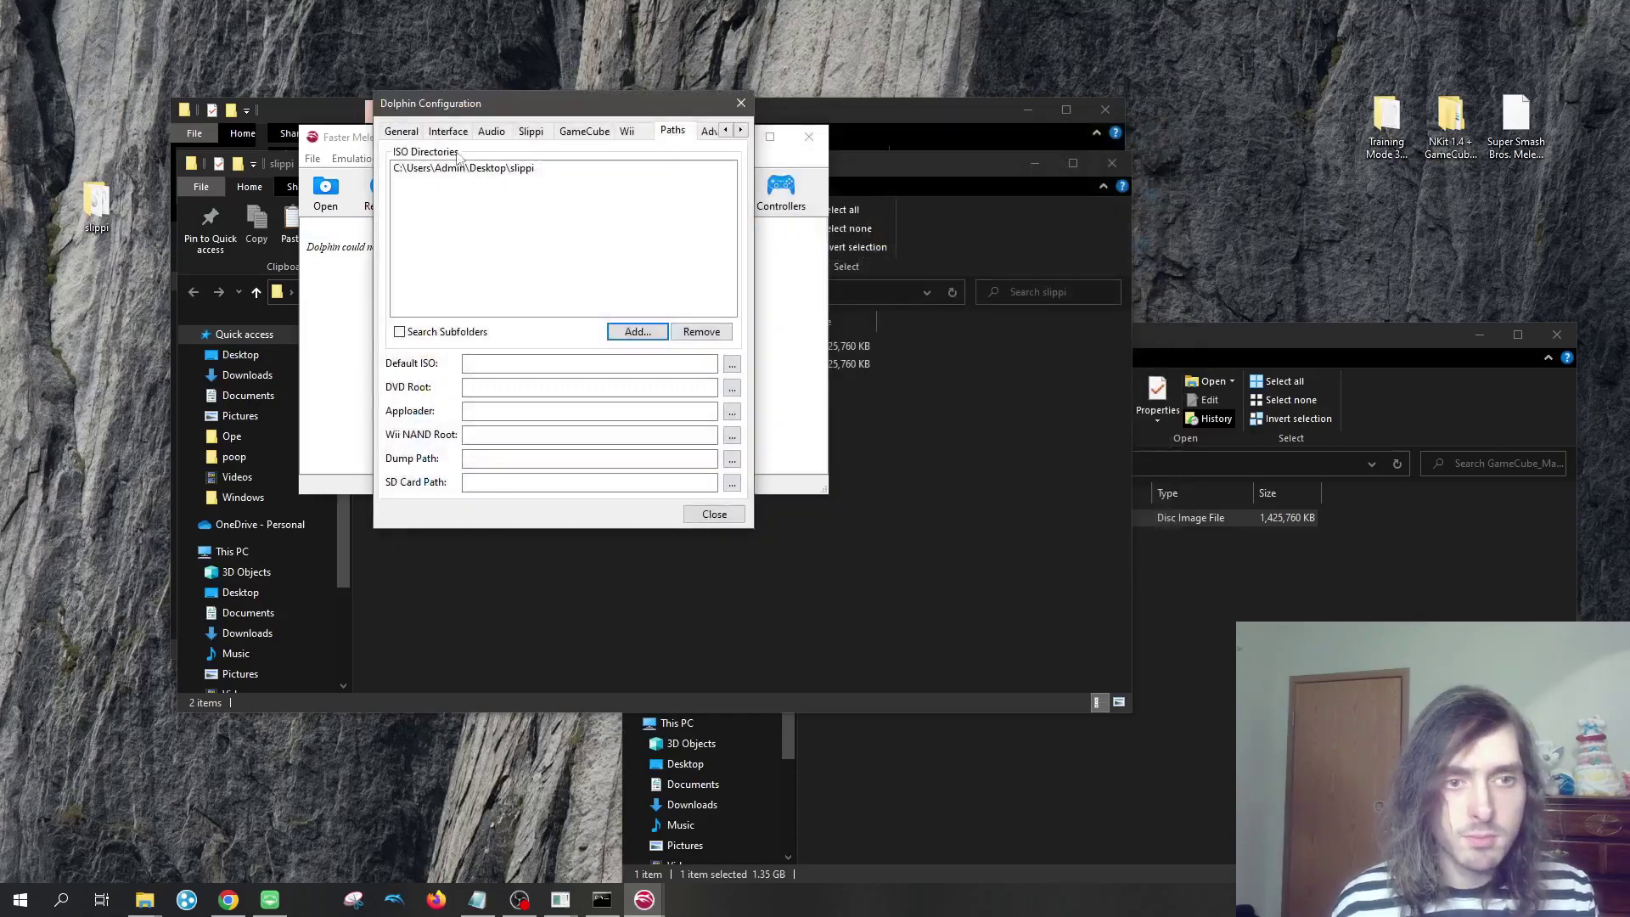
pyautogui.click(396, 131)
pyautogui.click(348, 270)
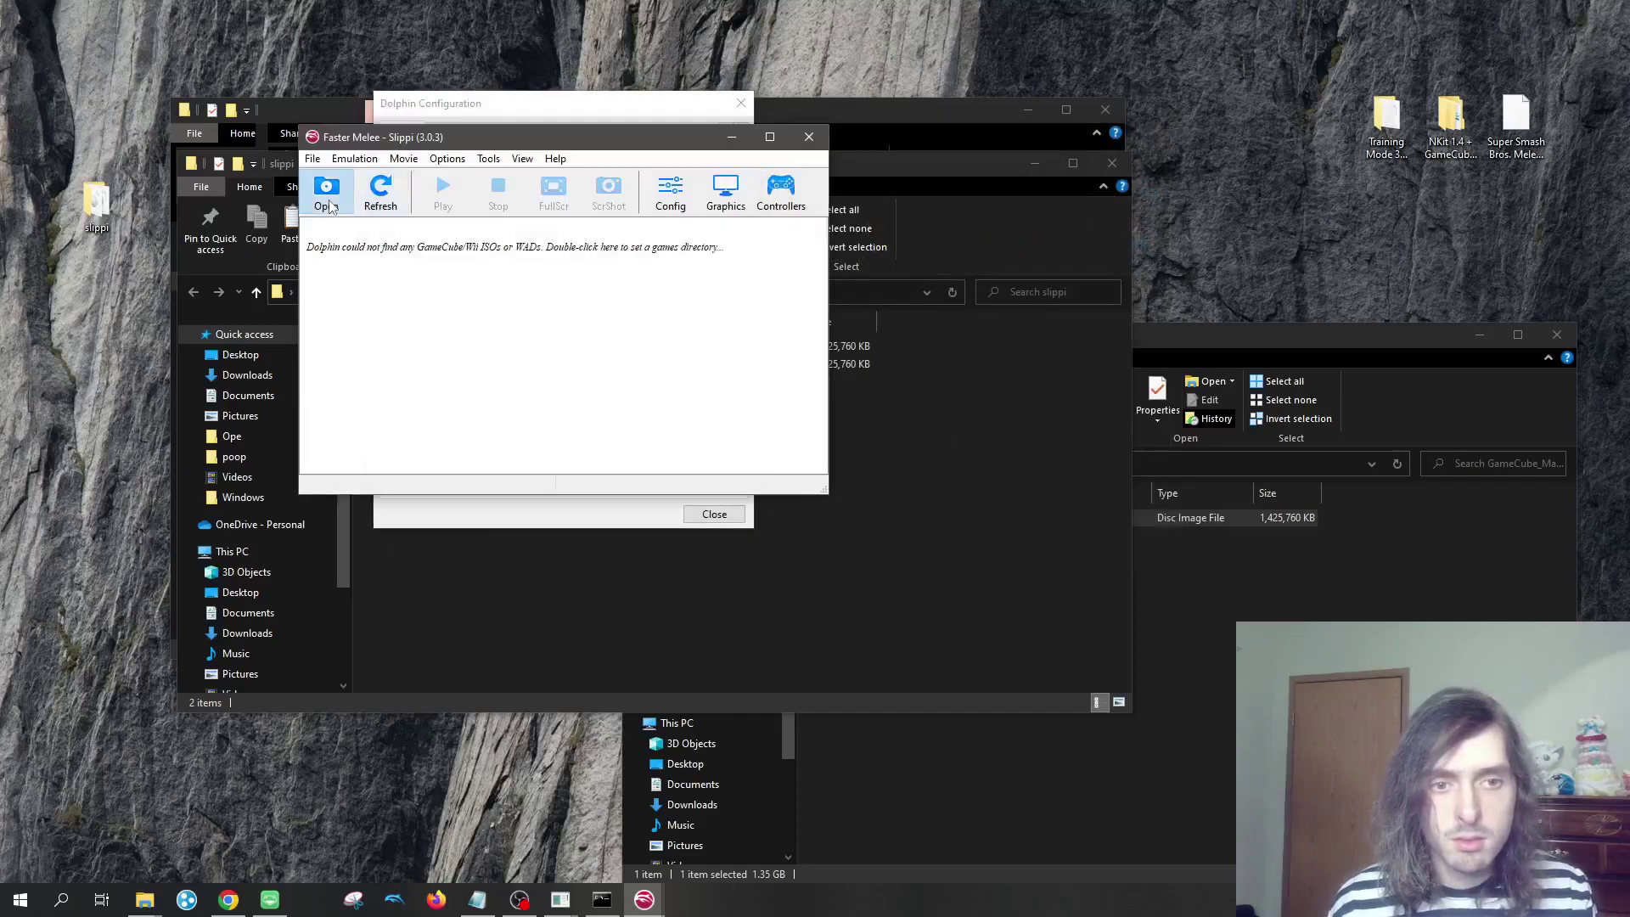
# Refresh the game list so Training Mode v3.0 Alpha 7.2 and Melee appear.
pyautogui.click(379, 208)
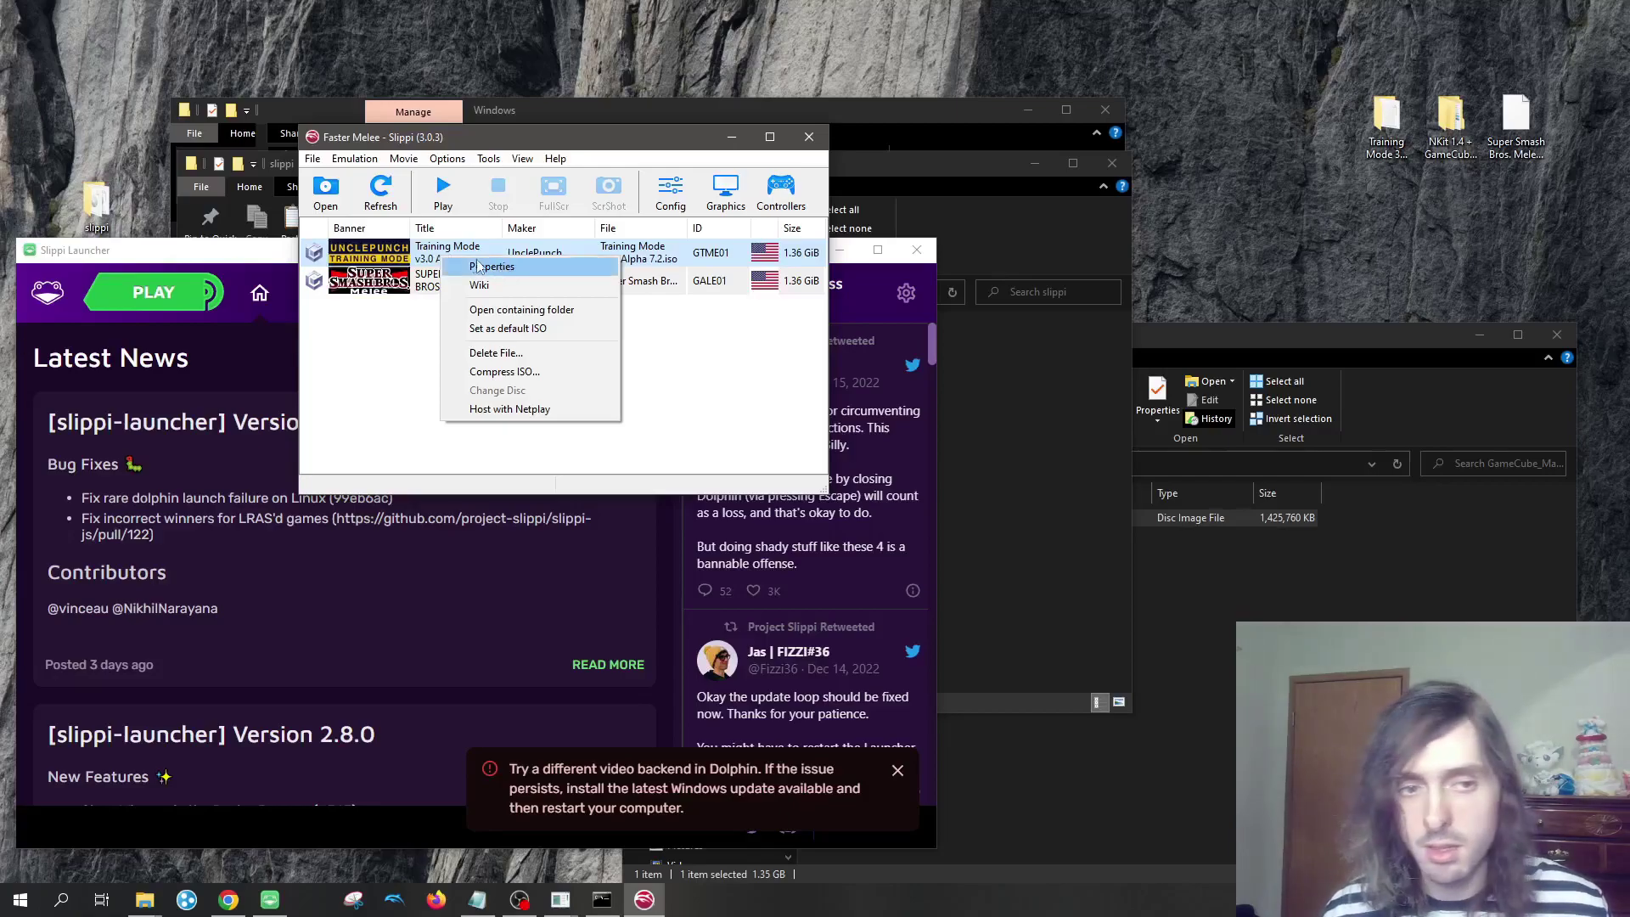
# Tick the Widescreen 16:9 Gecko code in Training Mode v3.0 Alpha 7.2's properties.
pyautogui.click(409, 271)
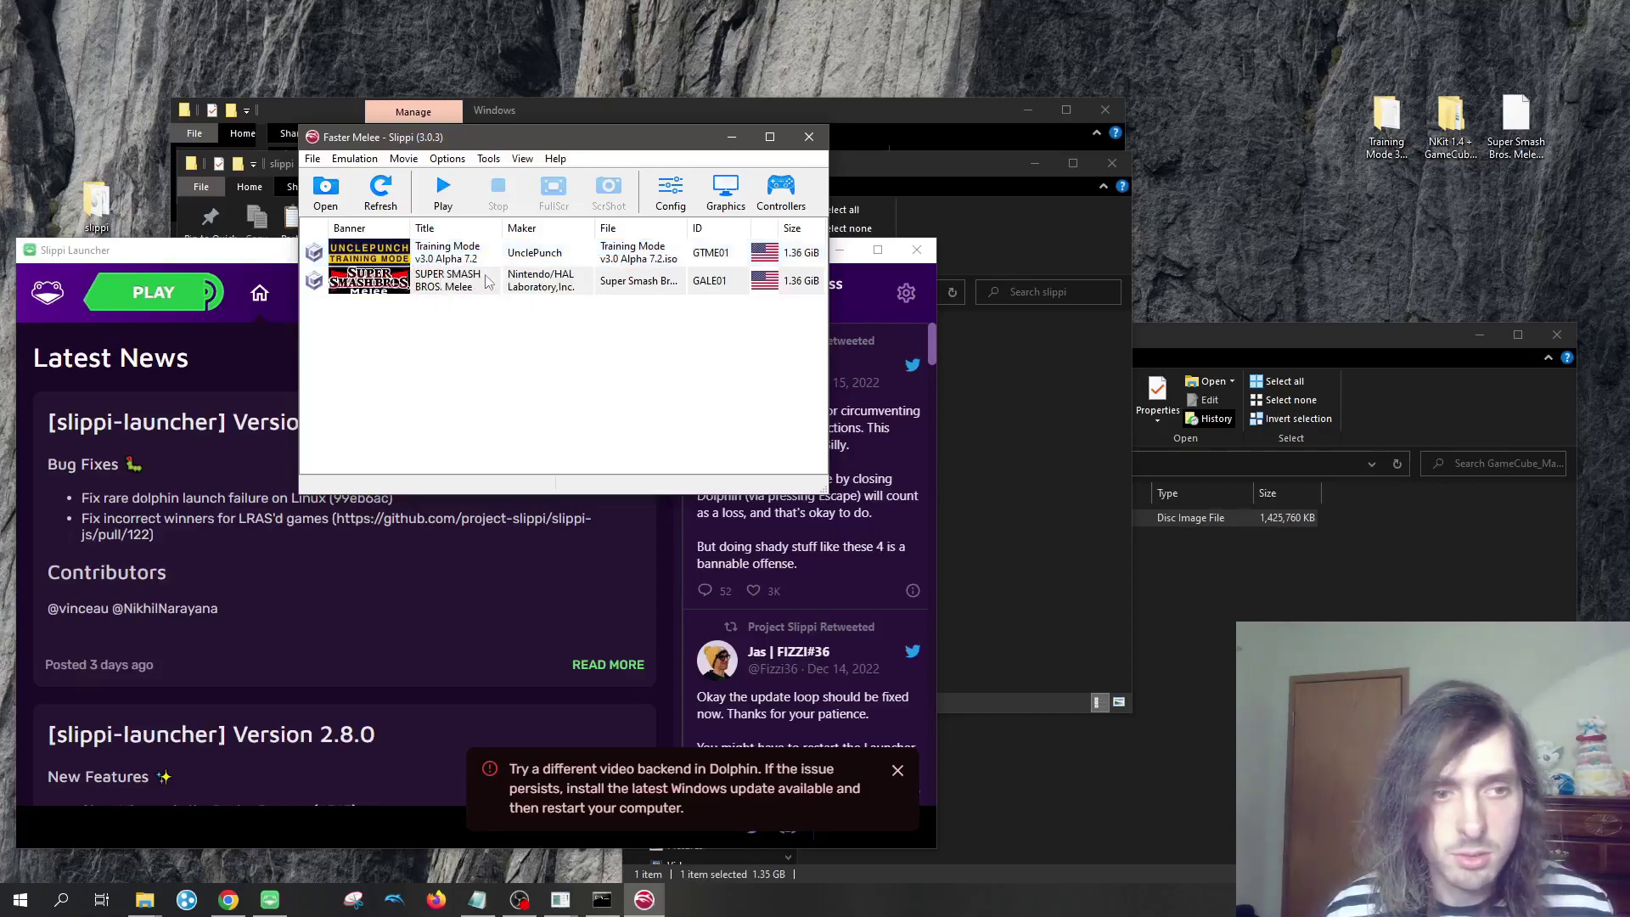
pyautogui.rightClick(548, 260)
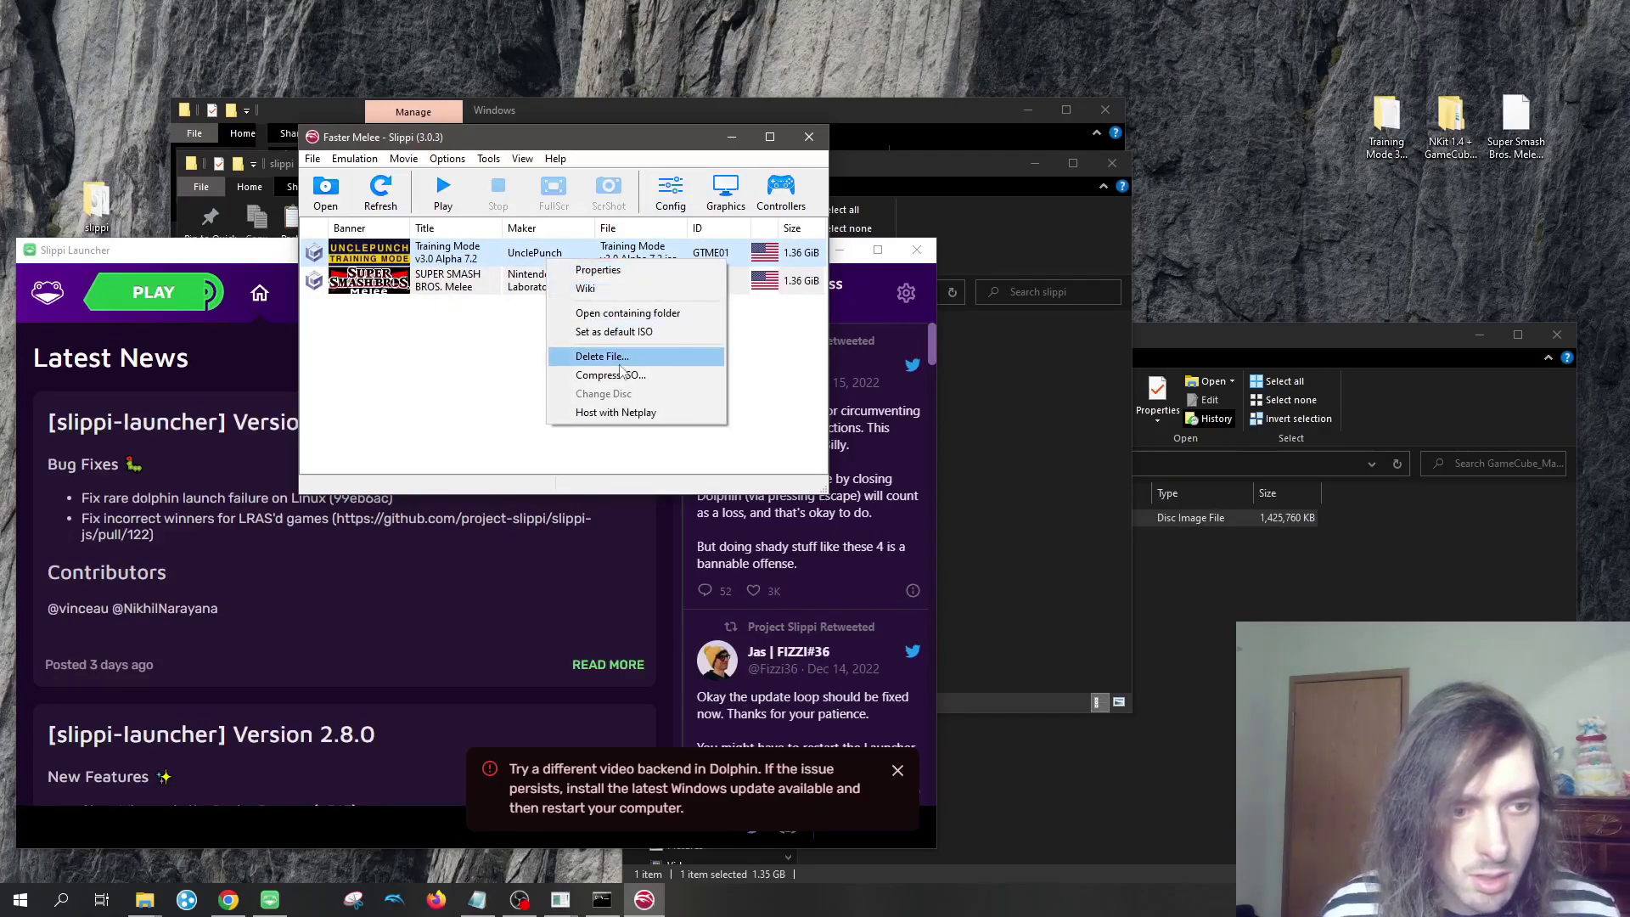
pyautogui.click(599, 271)
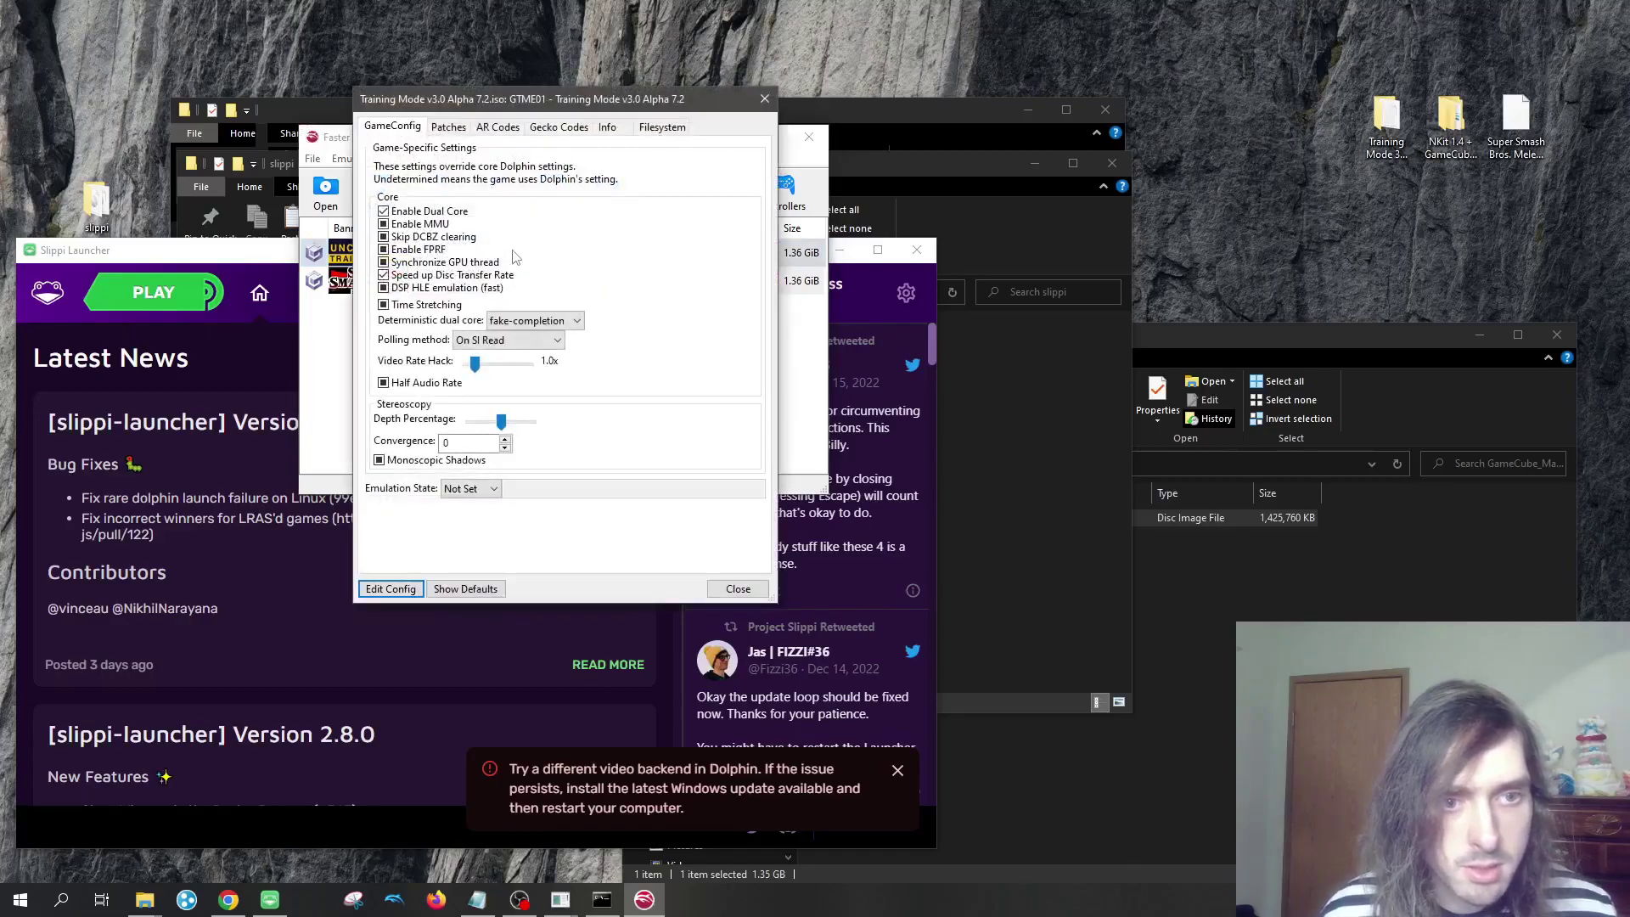
pyautogui.click(558, 127)
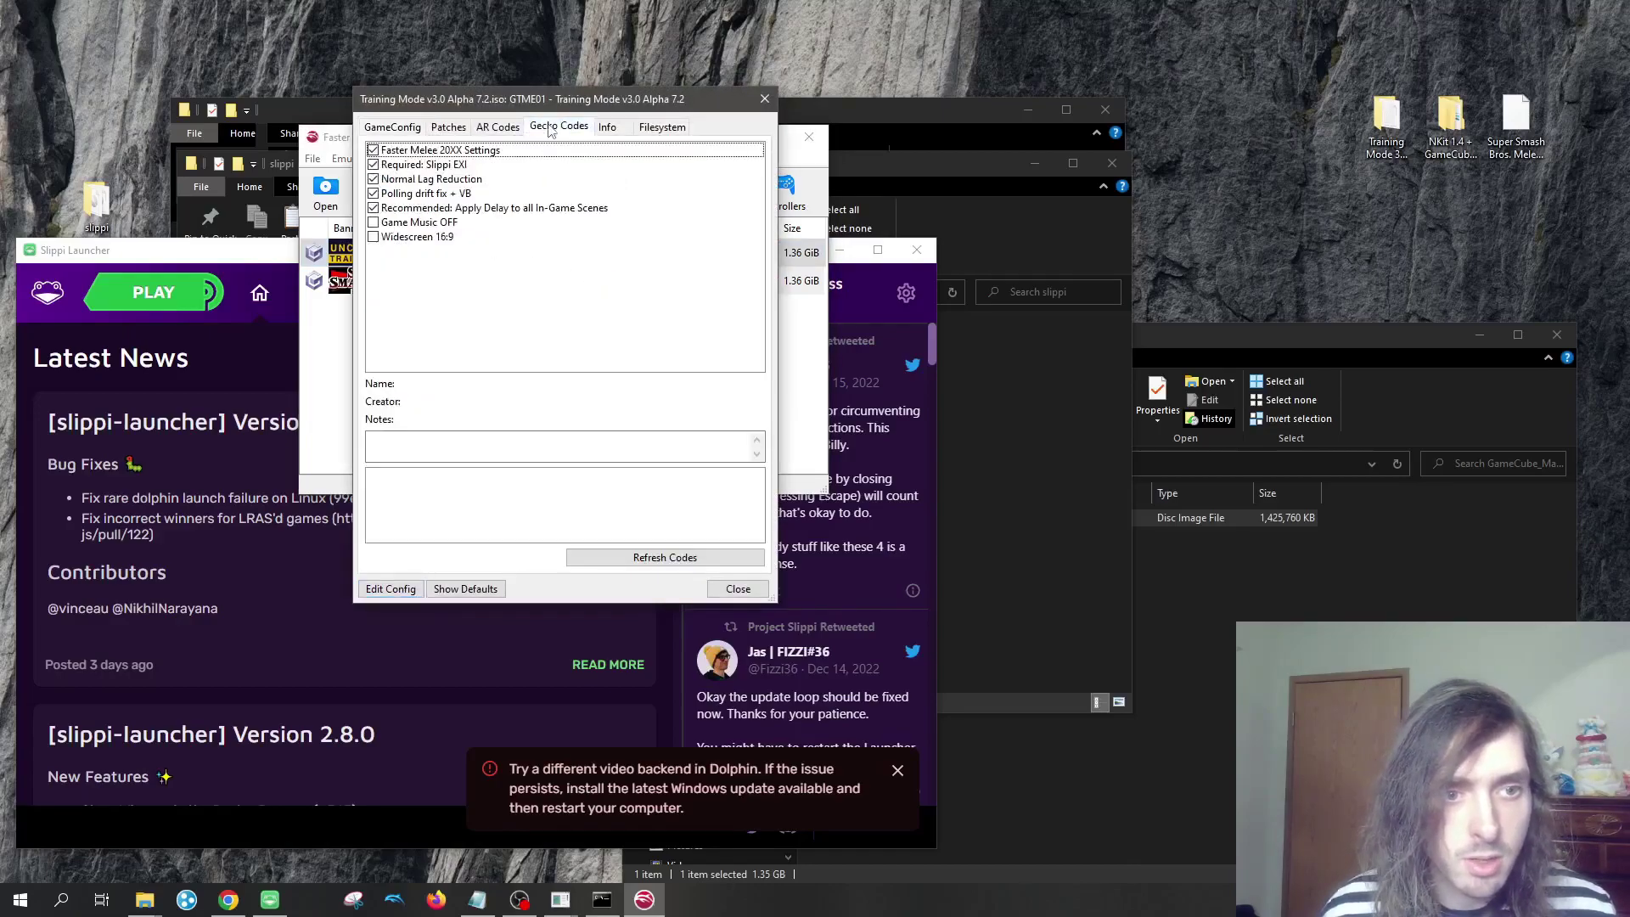
pyautogui.click(431, 239)
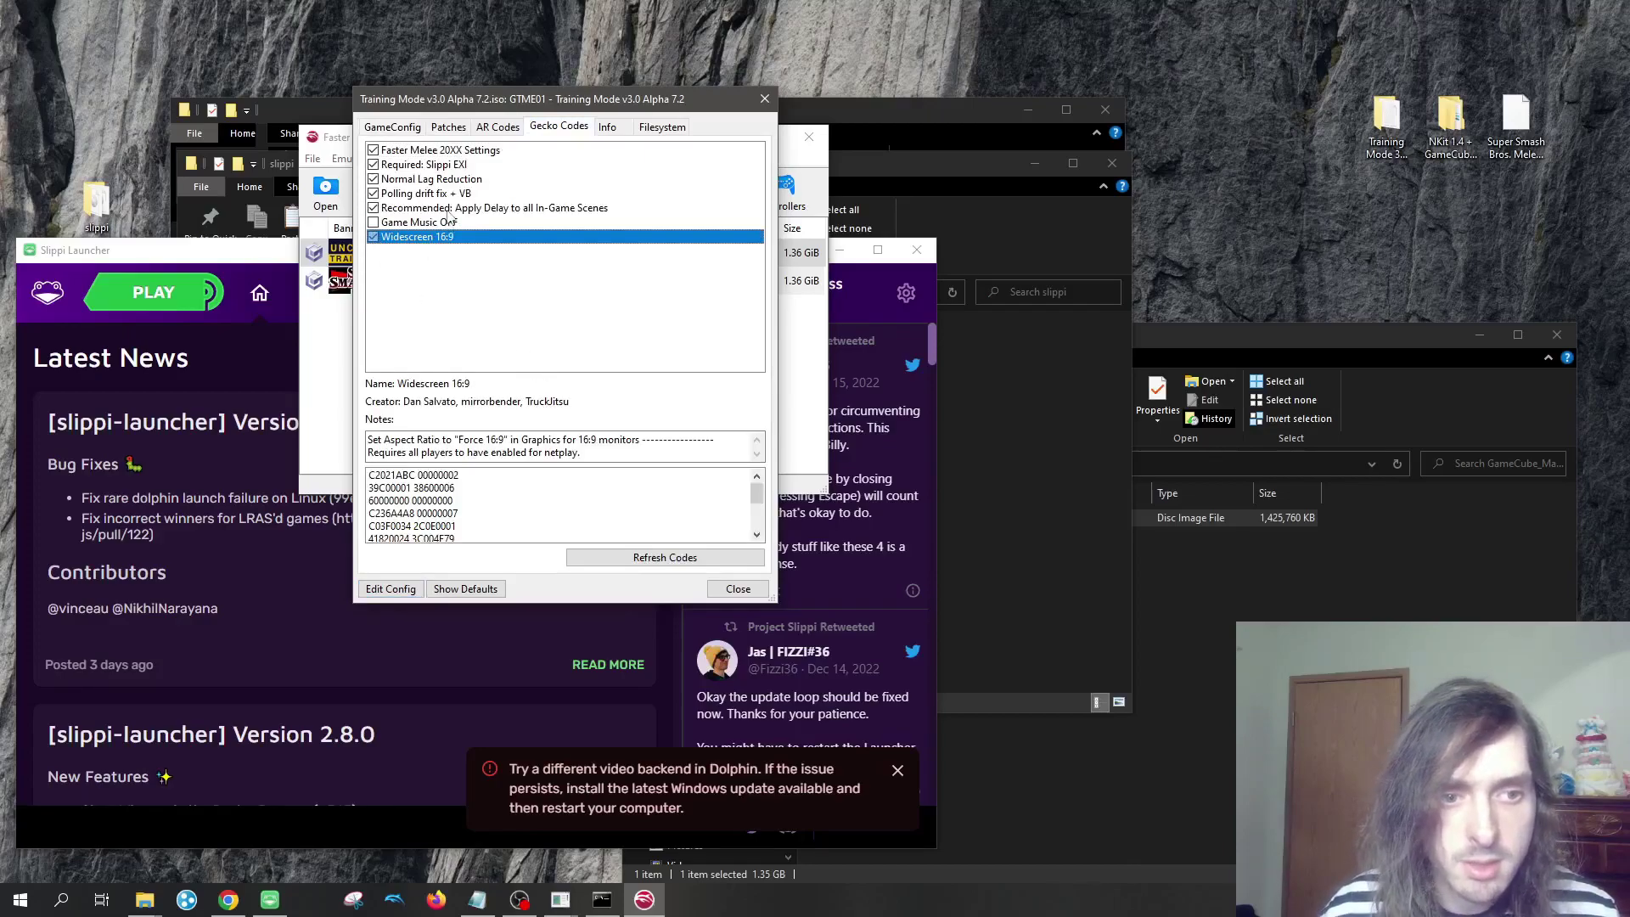
# Close the Properties dialog and show the Dolphin beta versions on dolphin-emu.org/download in Chrome.
pyautogui.click(740, 594)
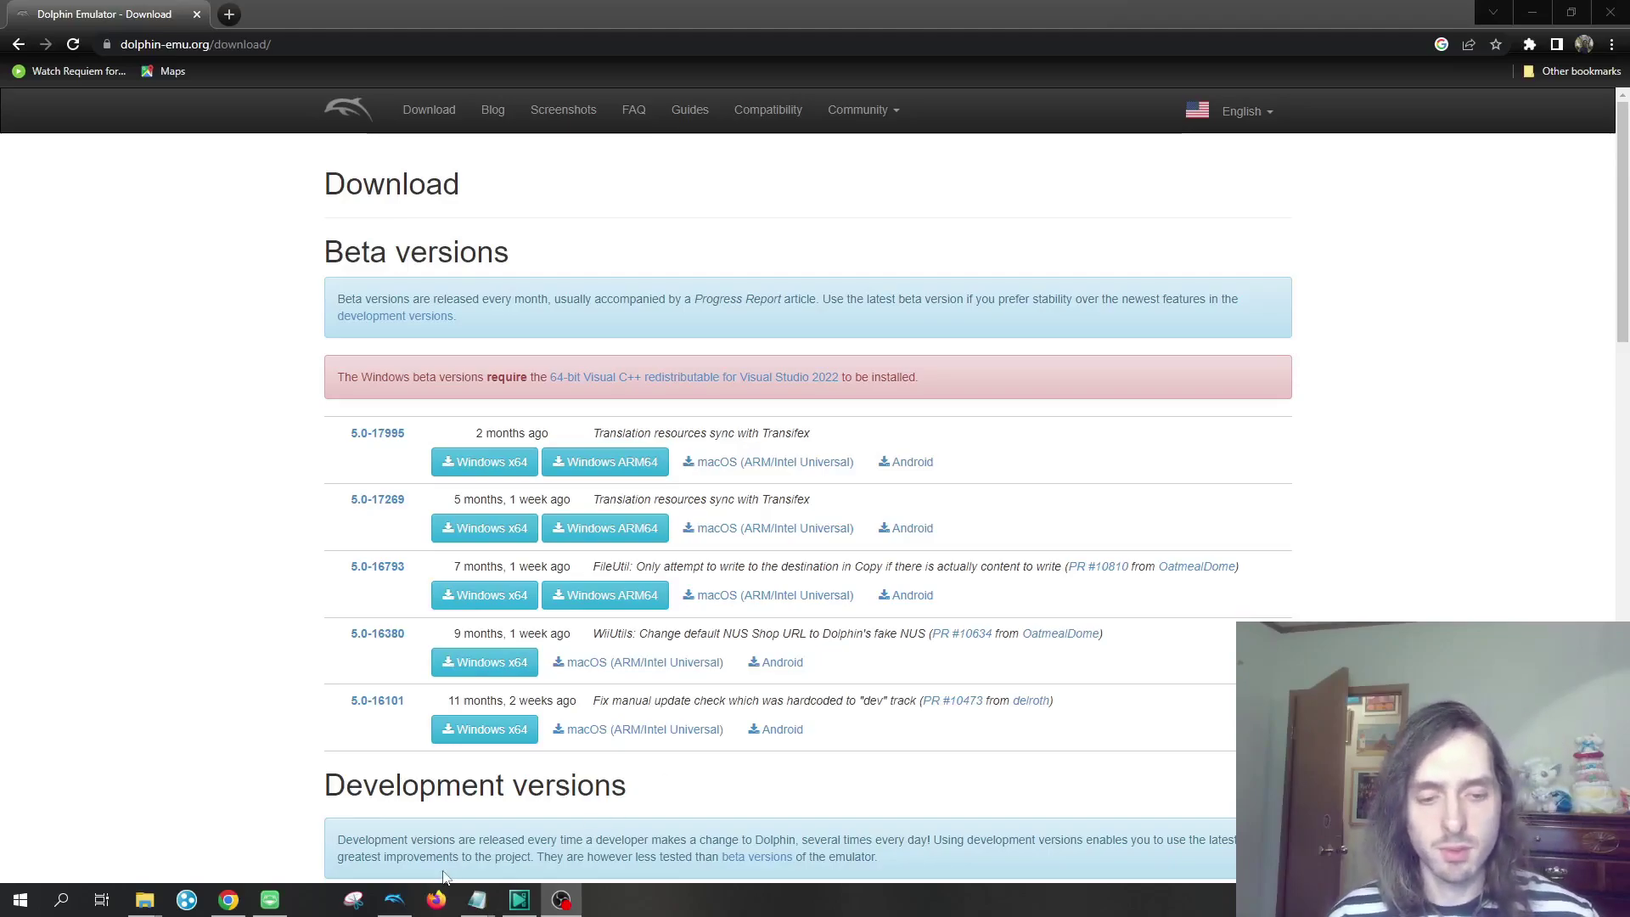
# Point Dolphin 5.0-17995's games directory at Desktop\slippi so Melee, Training Mode and Metroid Prime 2 appear.
pyautogui.moveTo(391, 909)
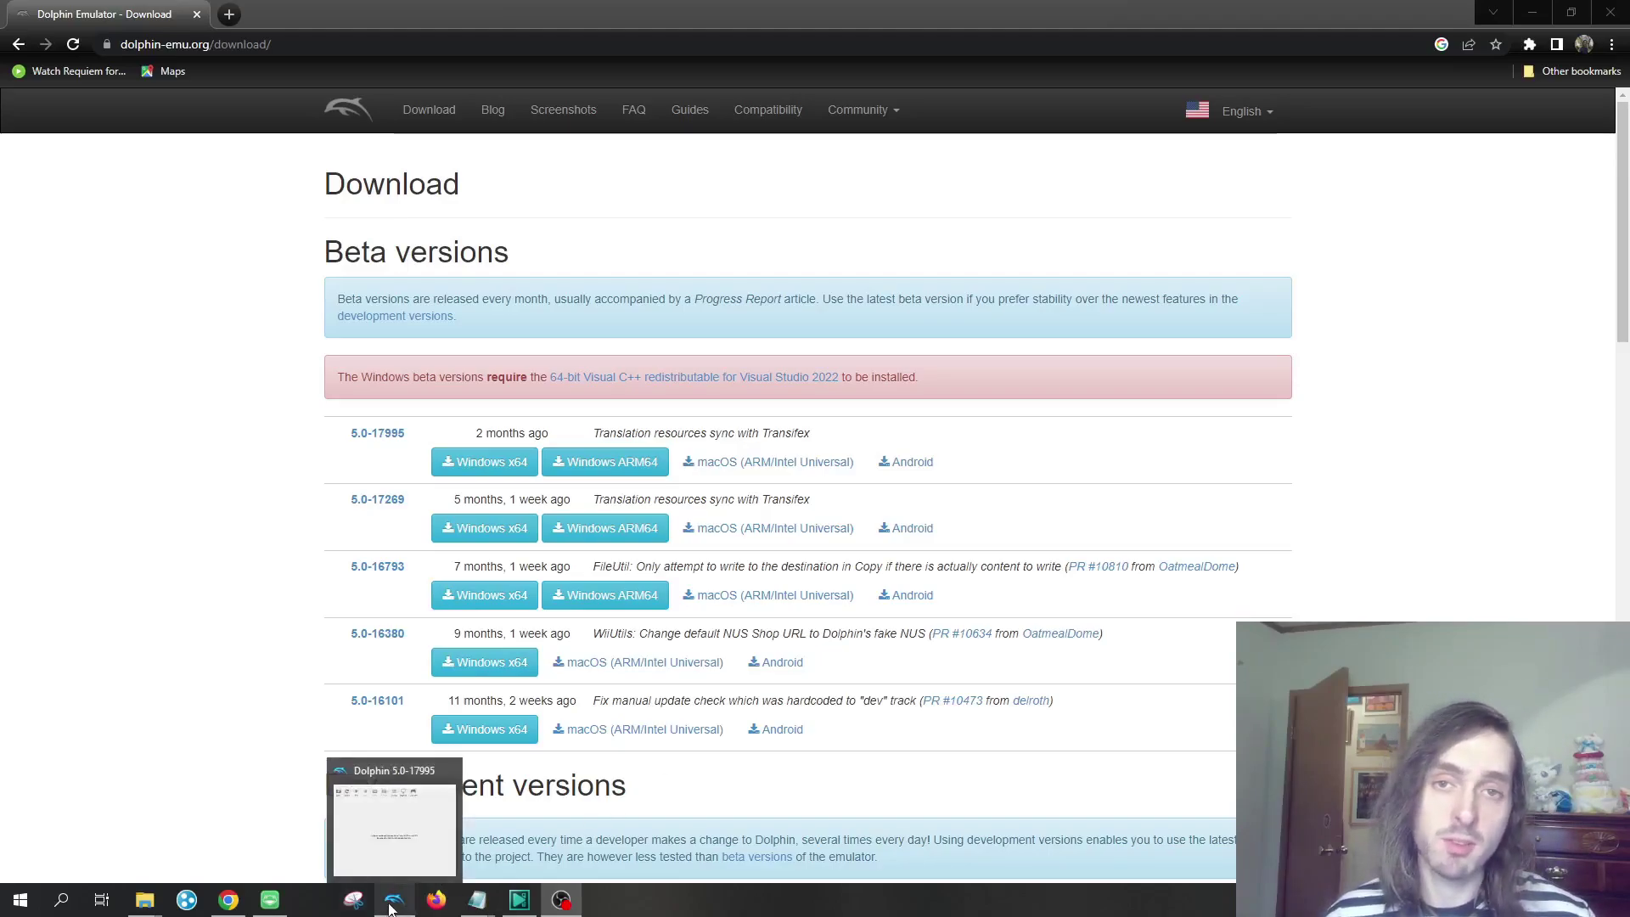
pyautogui.click(391, 905)
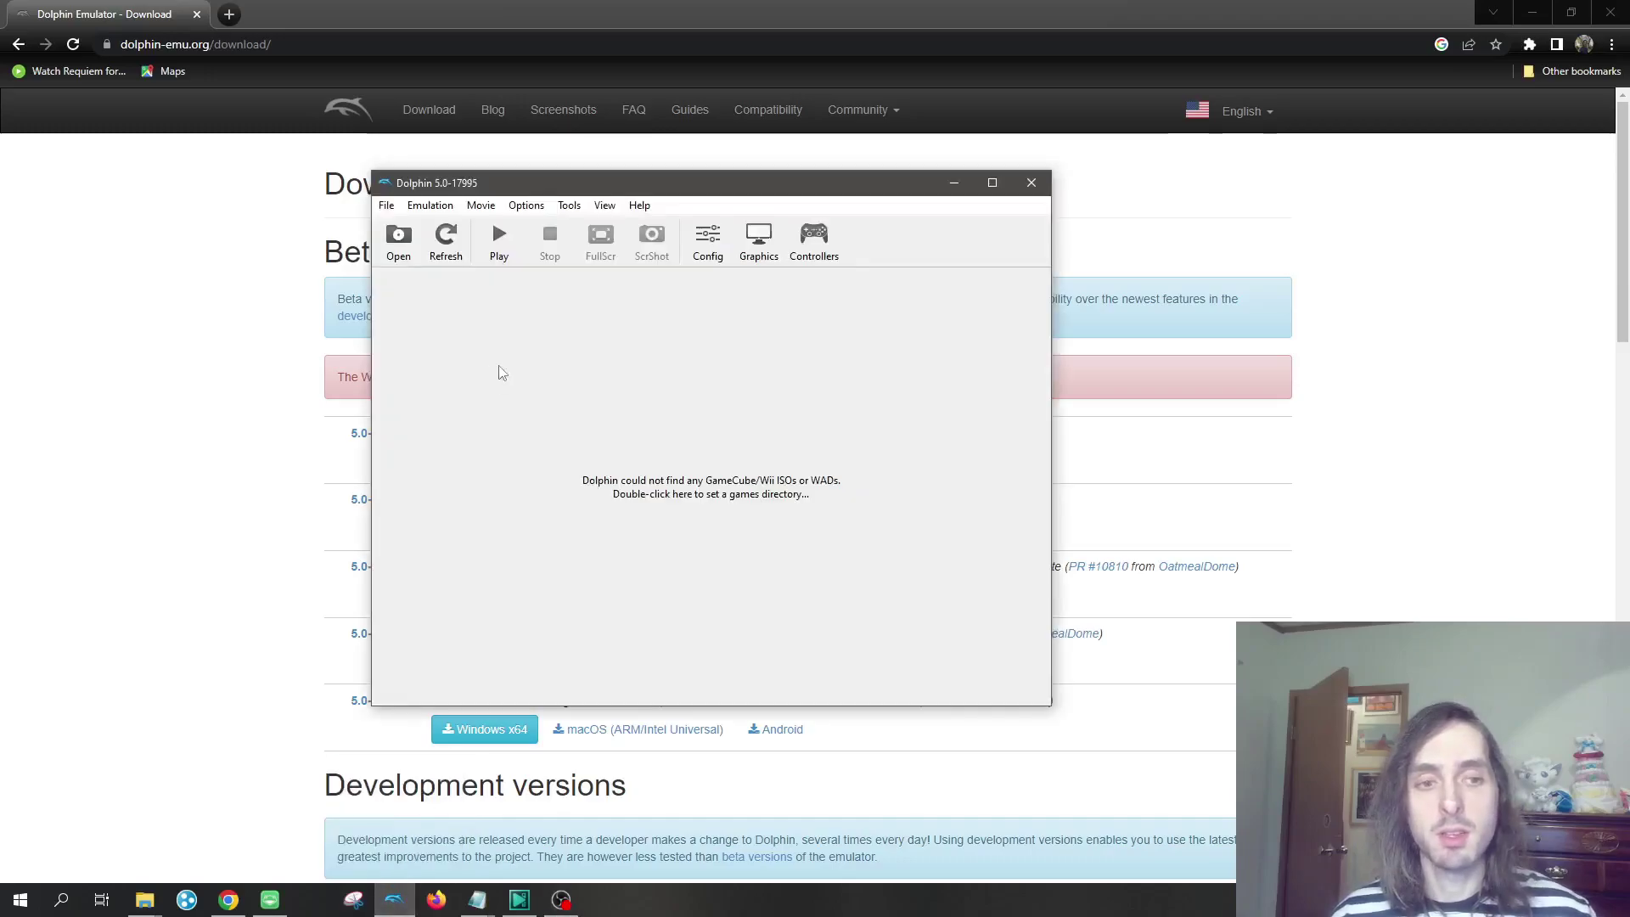
pyautogui.doubleClick(680, 458)
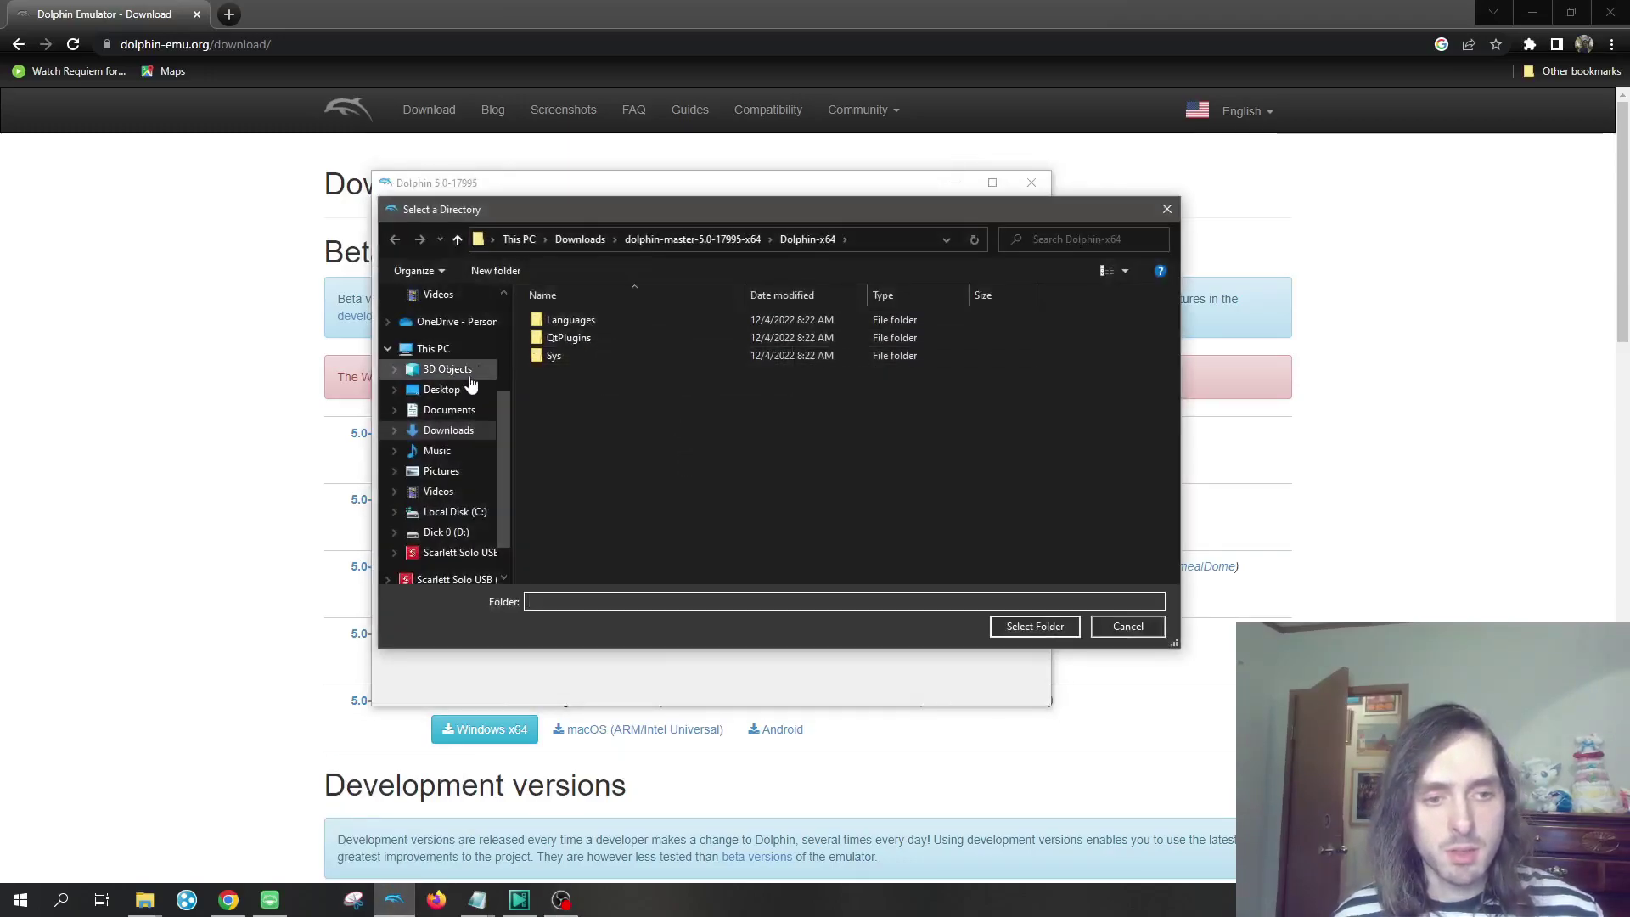
pyautogui.scroll(3, 433, 373)
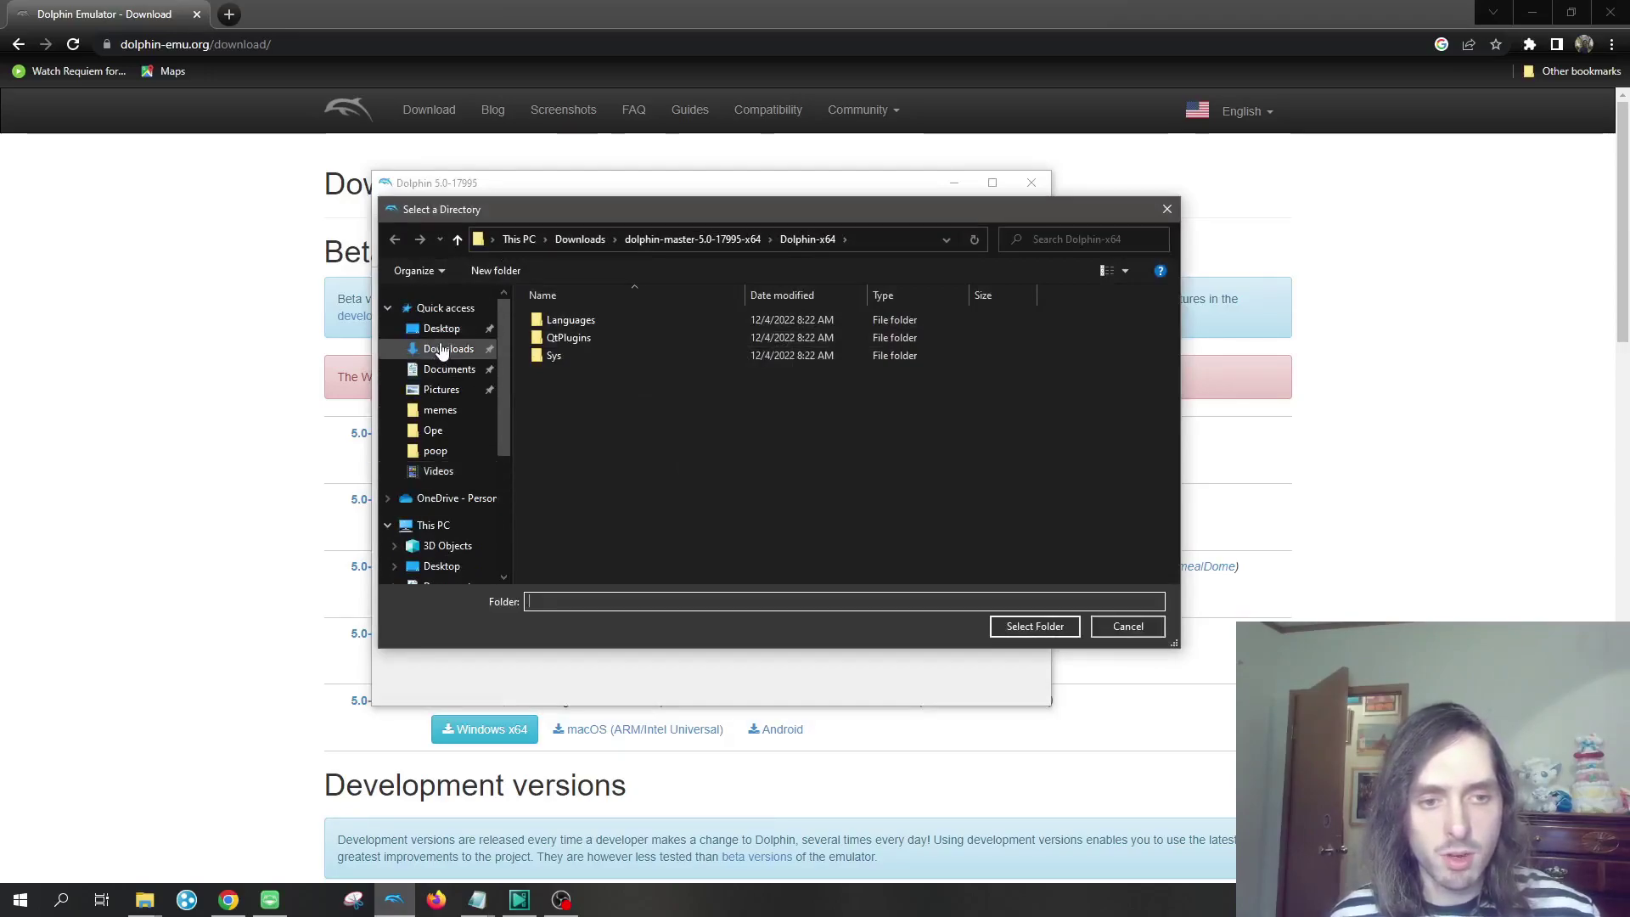
pyautogui.click(1130, 632)
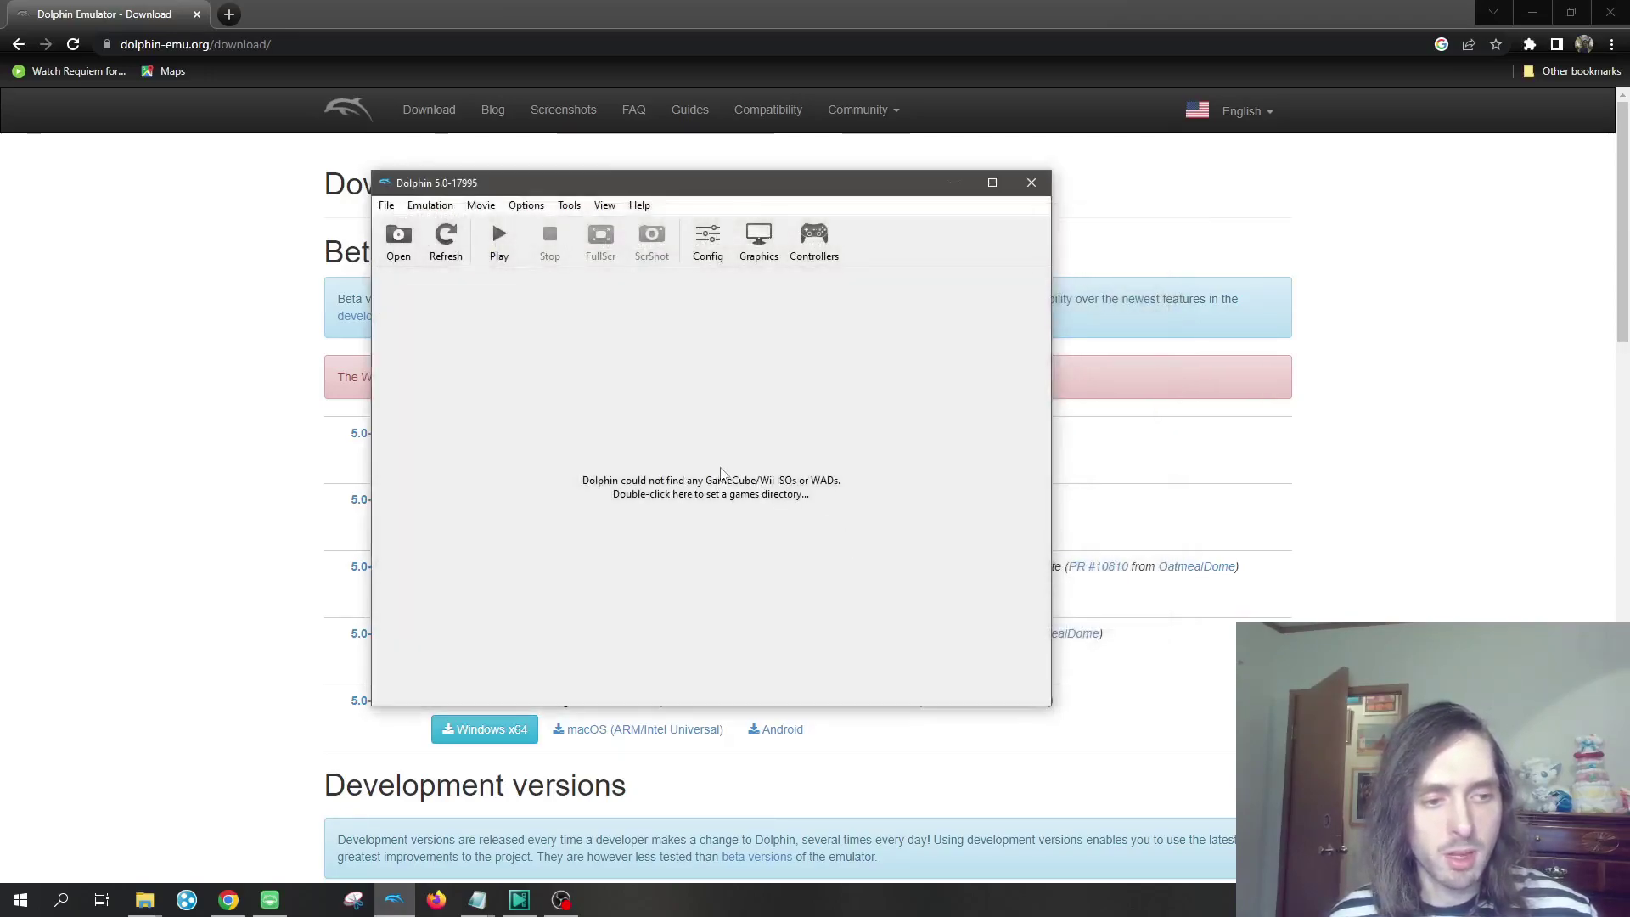
pyautogui.doubleClick(723, 474)
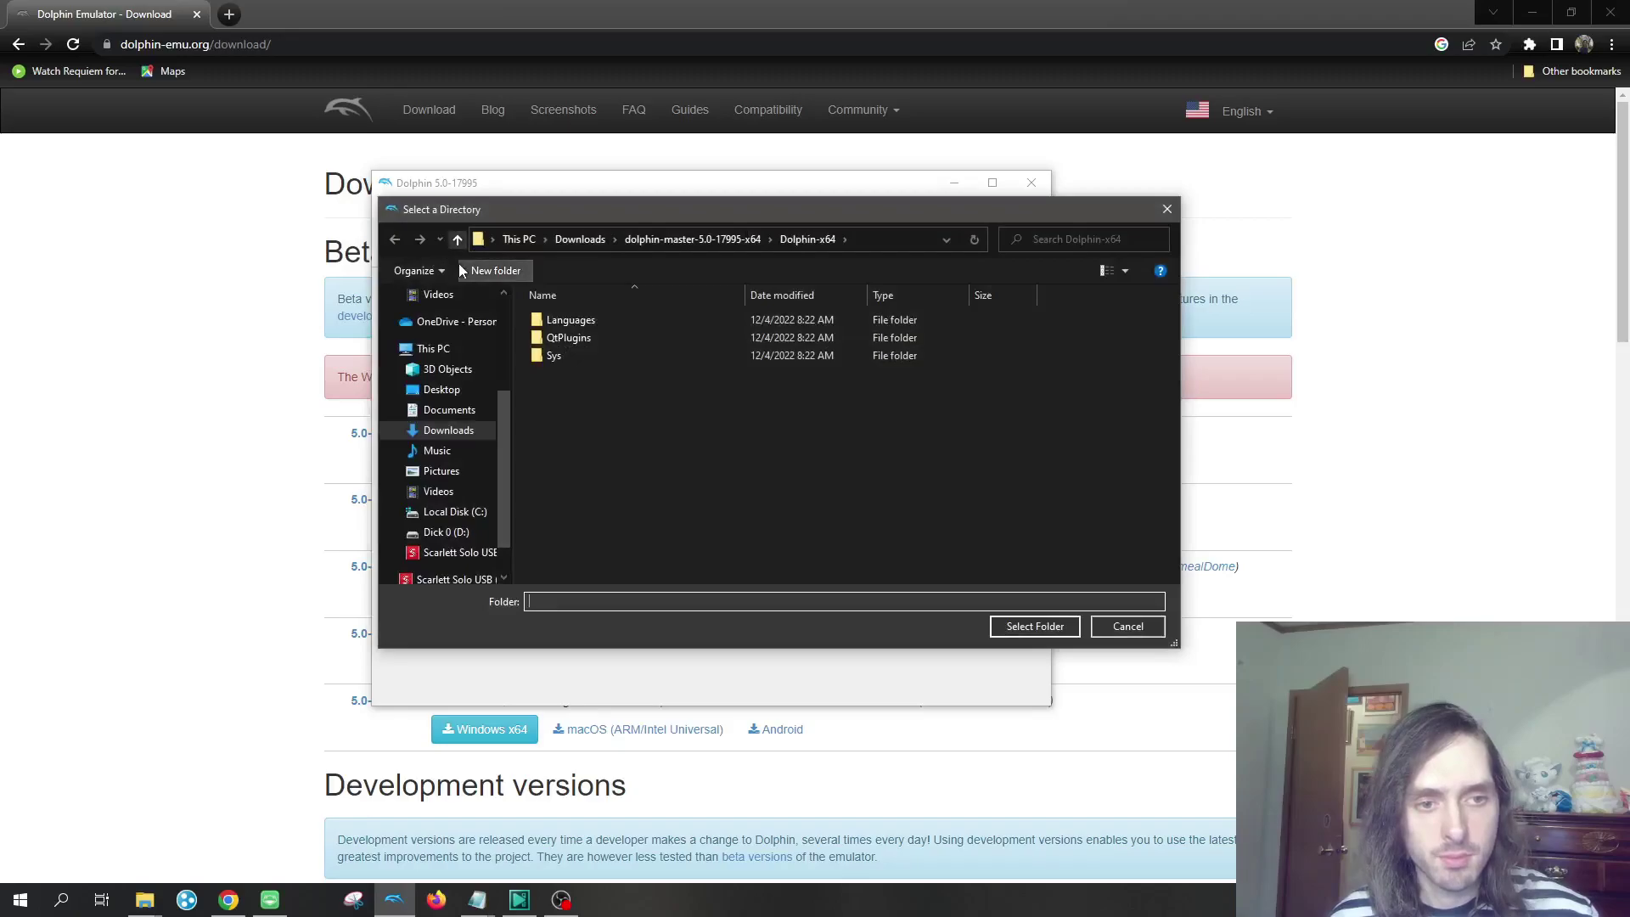
pyautogui.scroll(2, 444, 348)
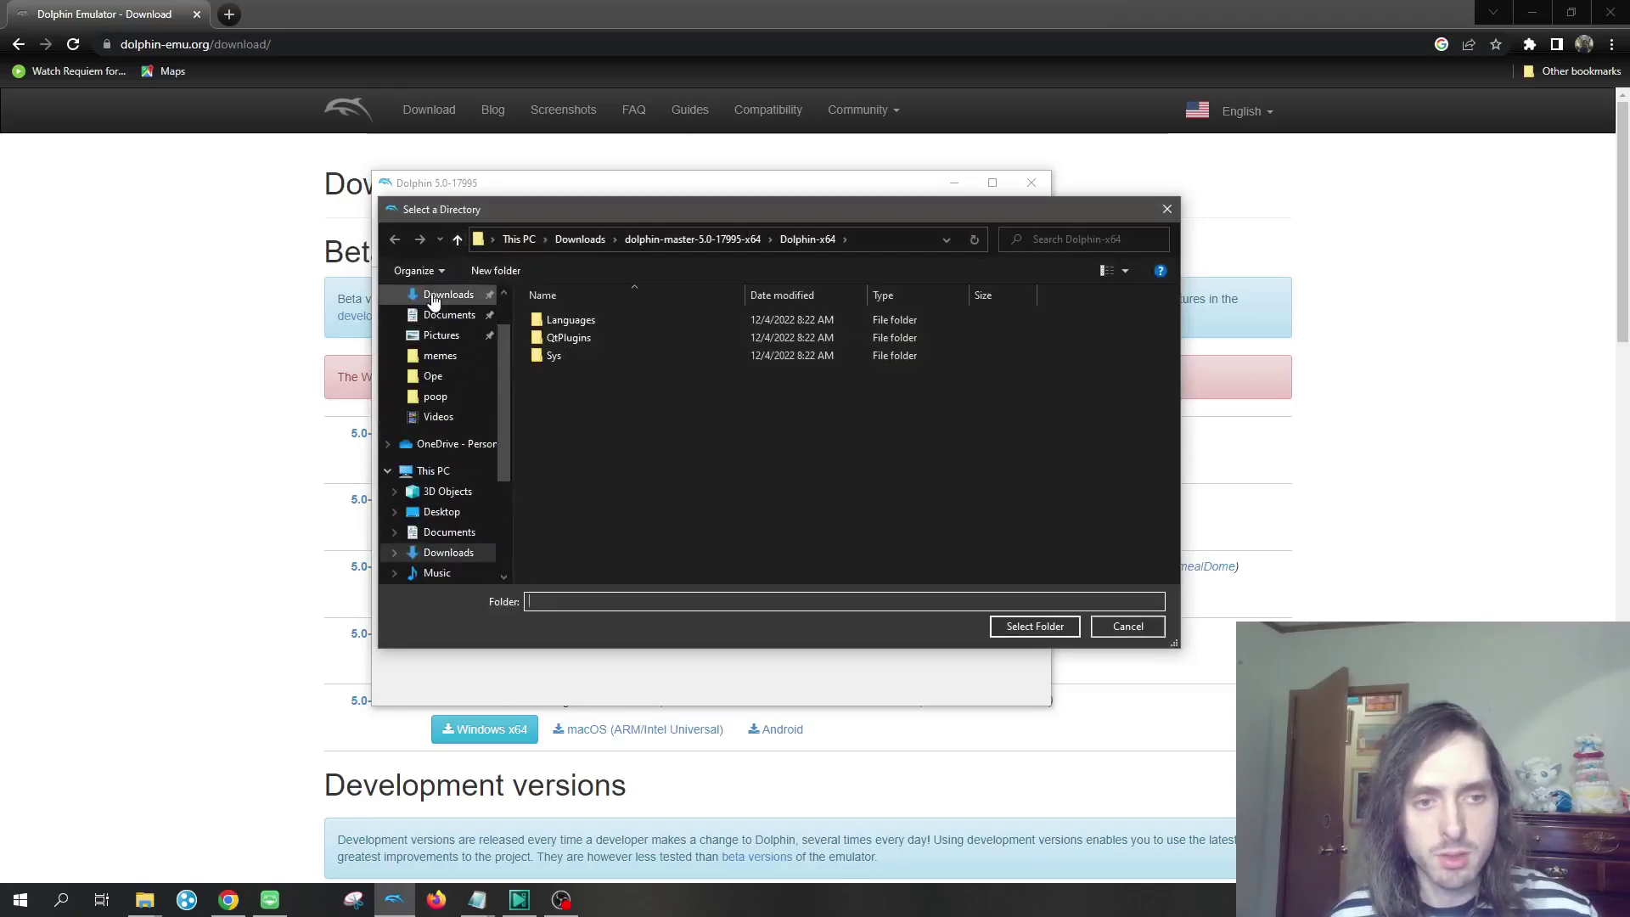
pyautogui.scroll(1, 446, 353)
pyautogui.click(451, 331)
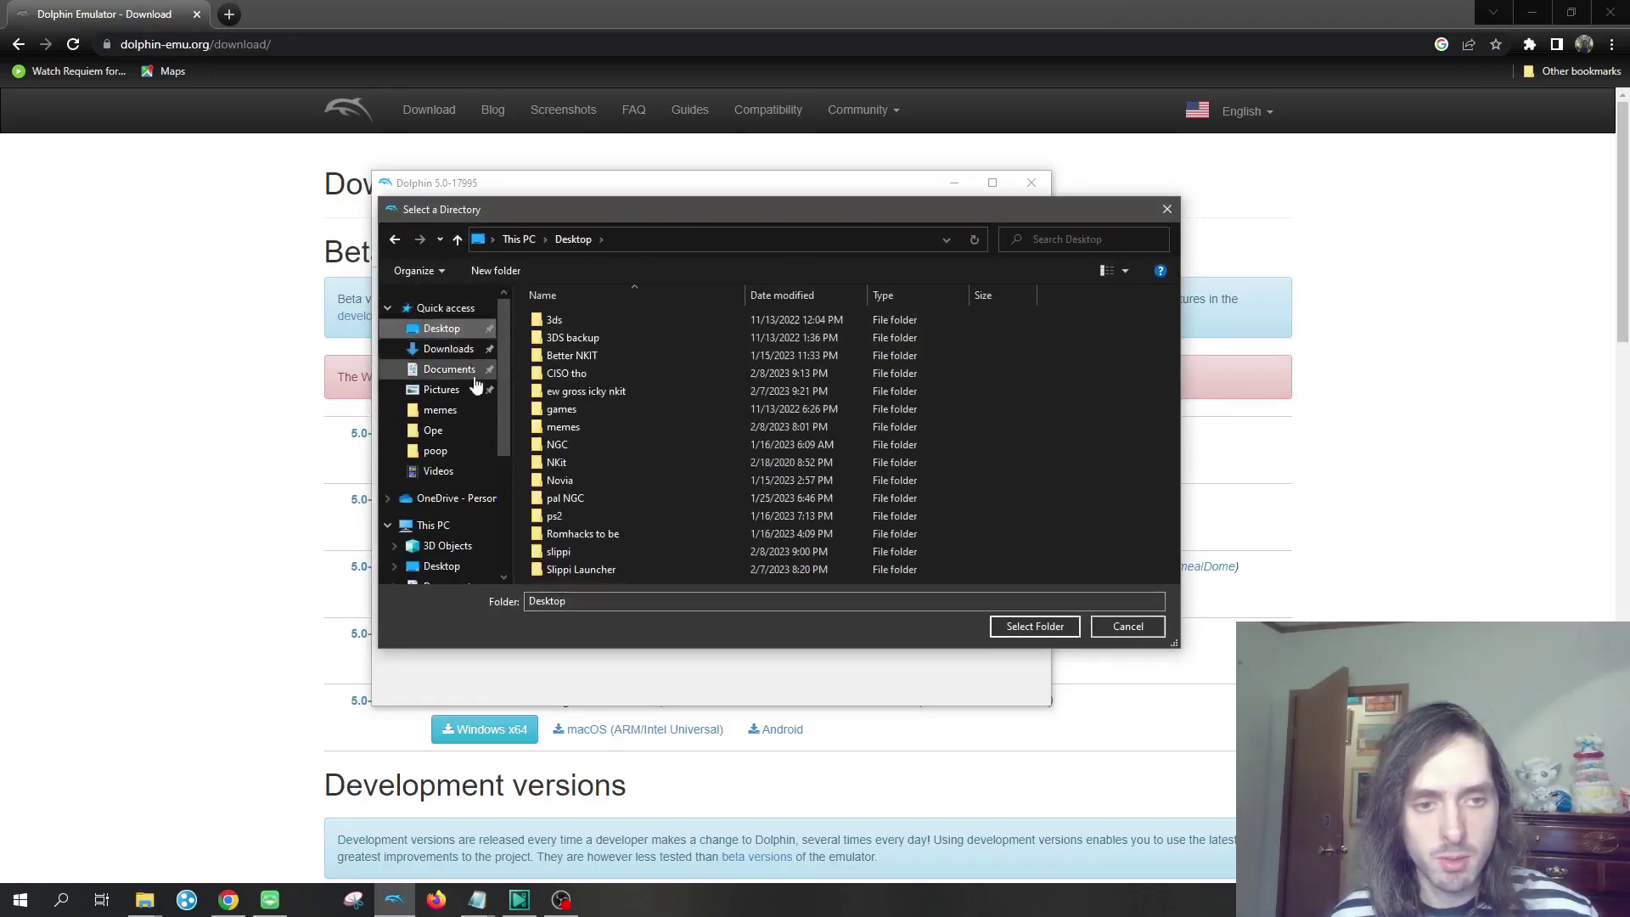
pyautogui.click(591, 549)
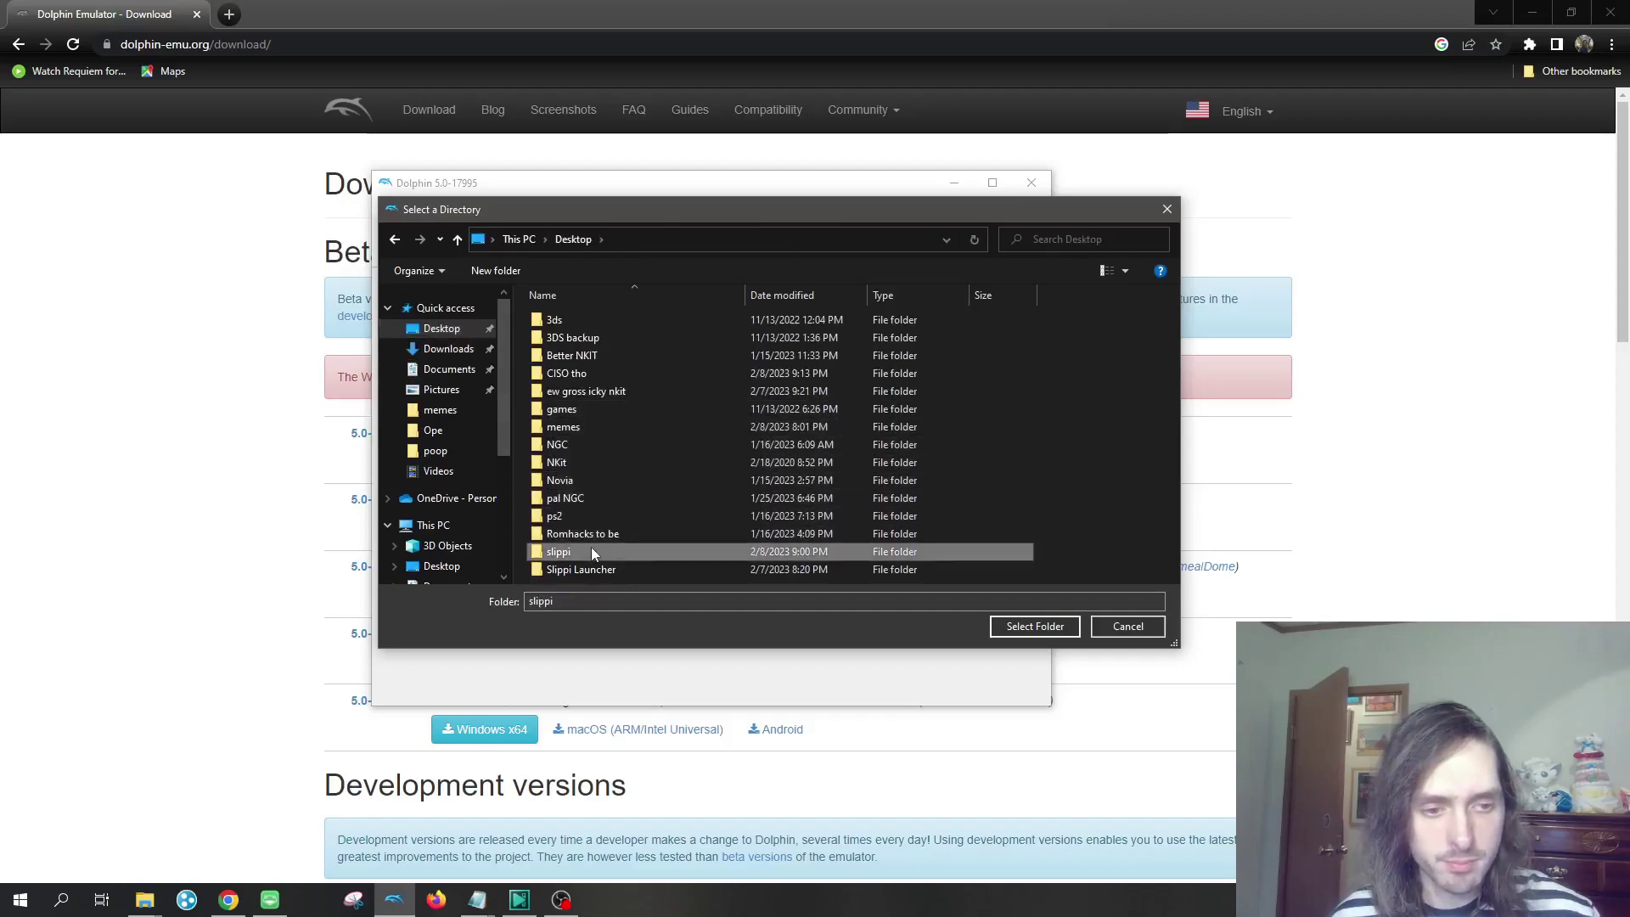
pyautogui.click(1035, 626)
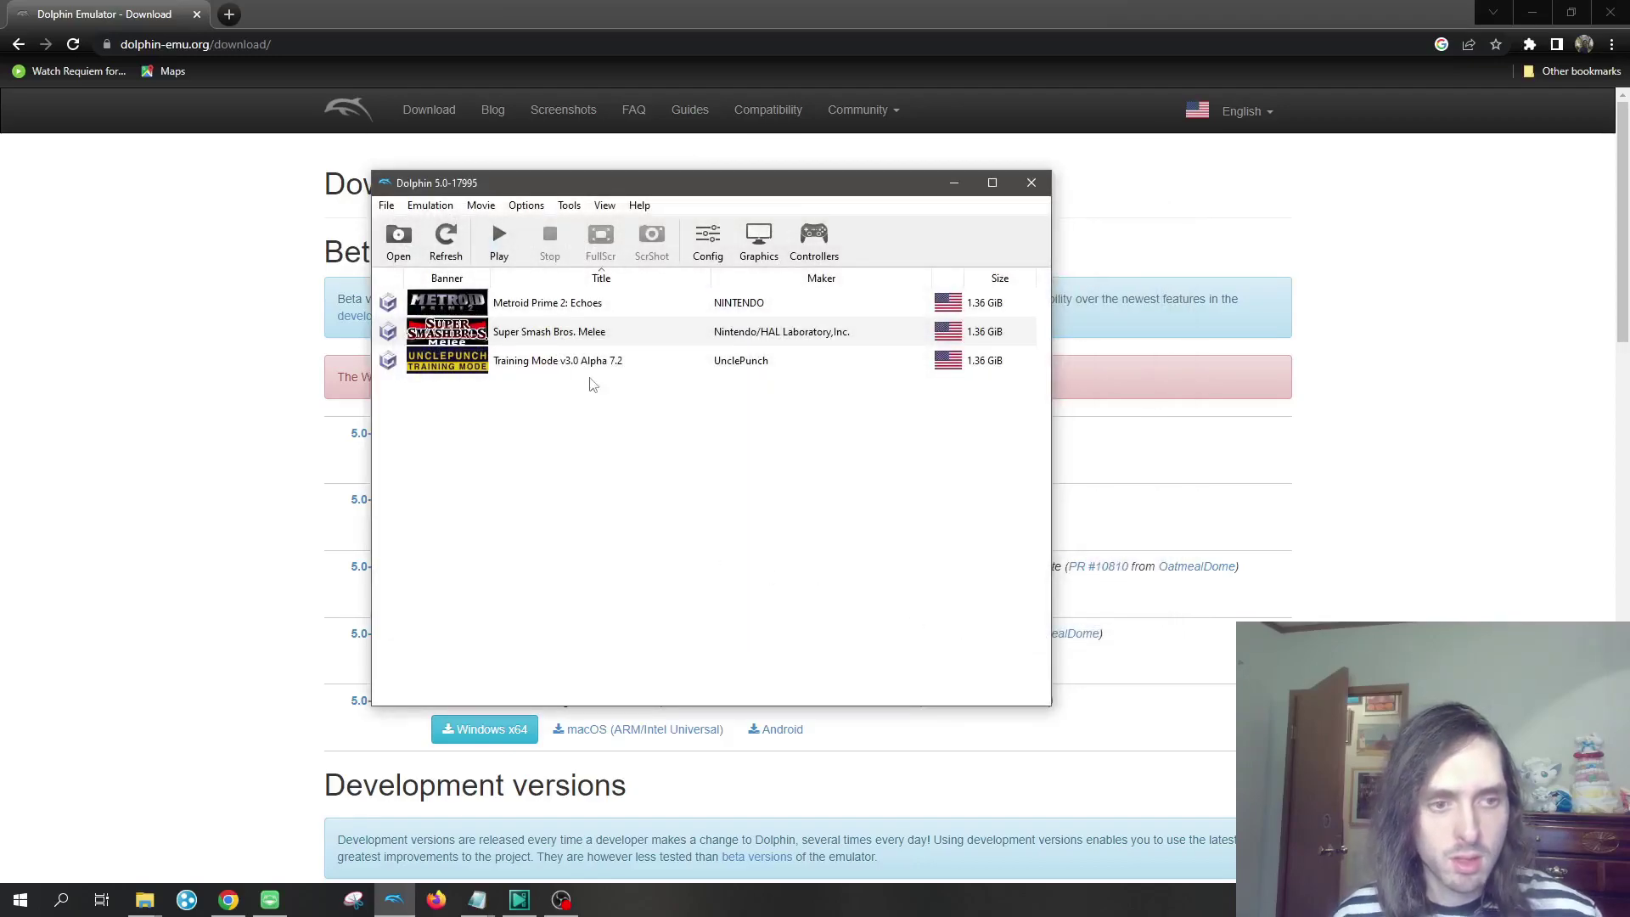
pyautogui.click(590, 313)
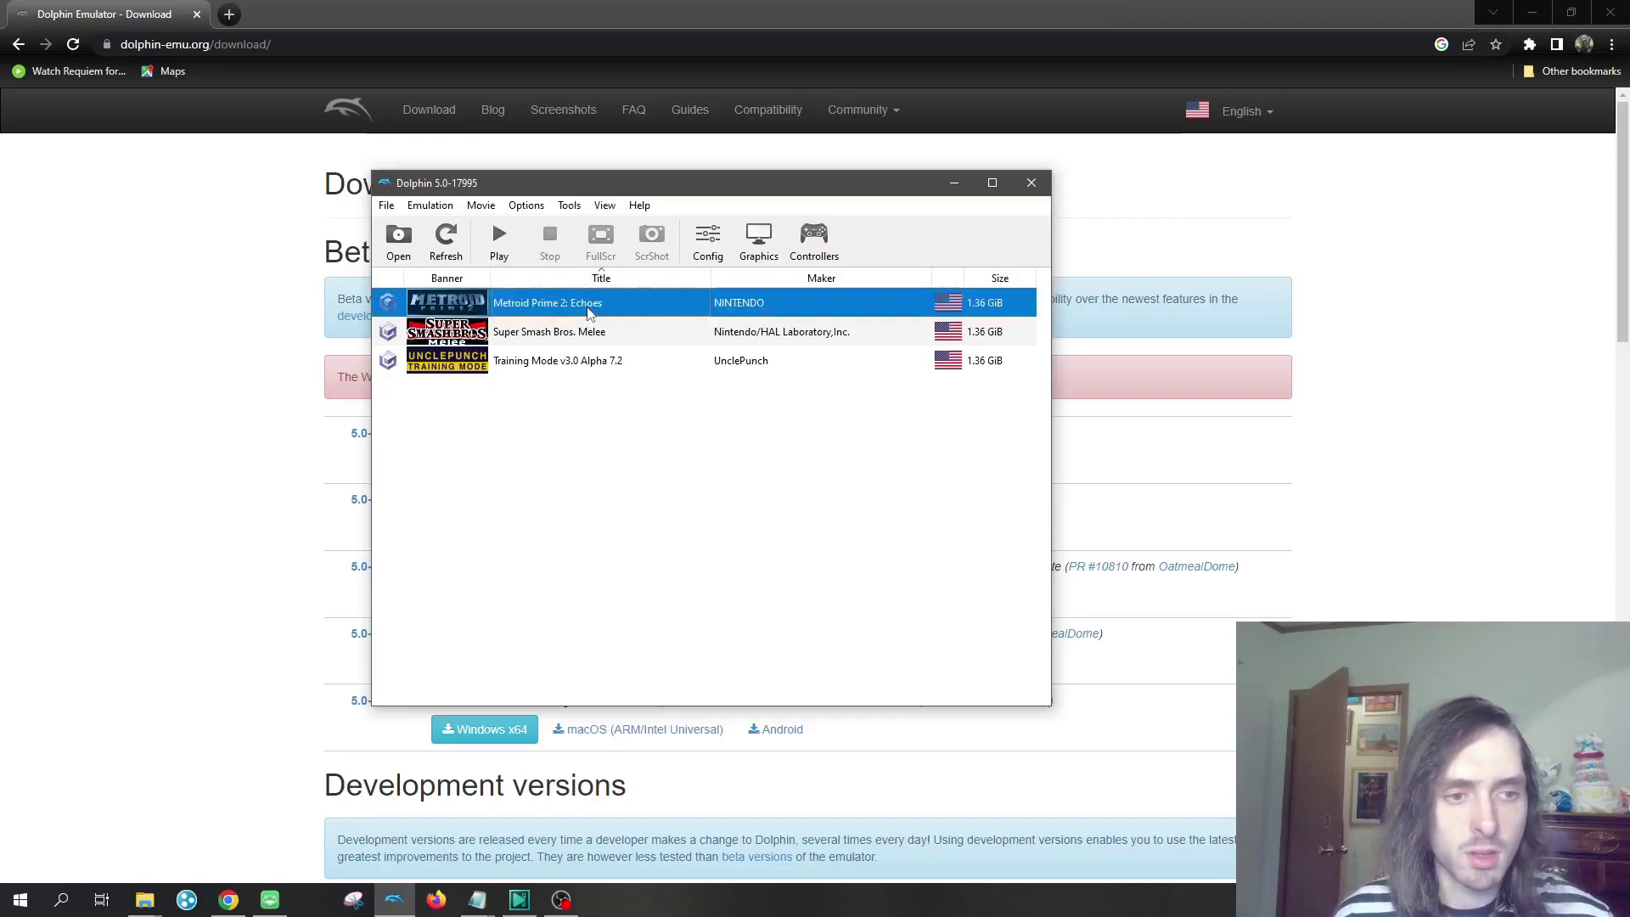
pyautogui.doubleClick(590, 313)
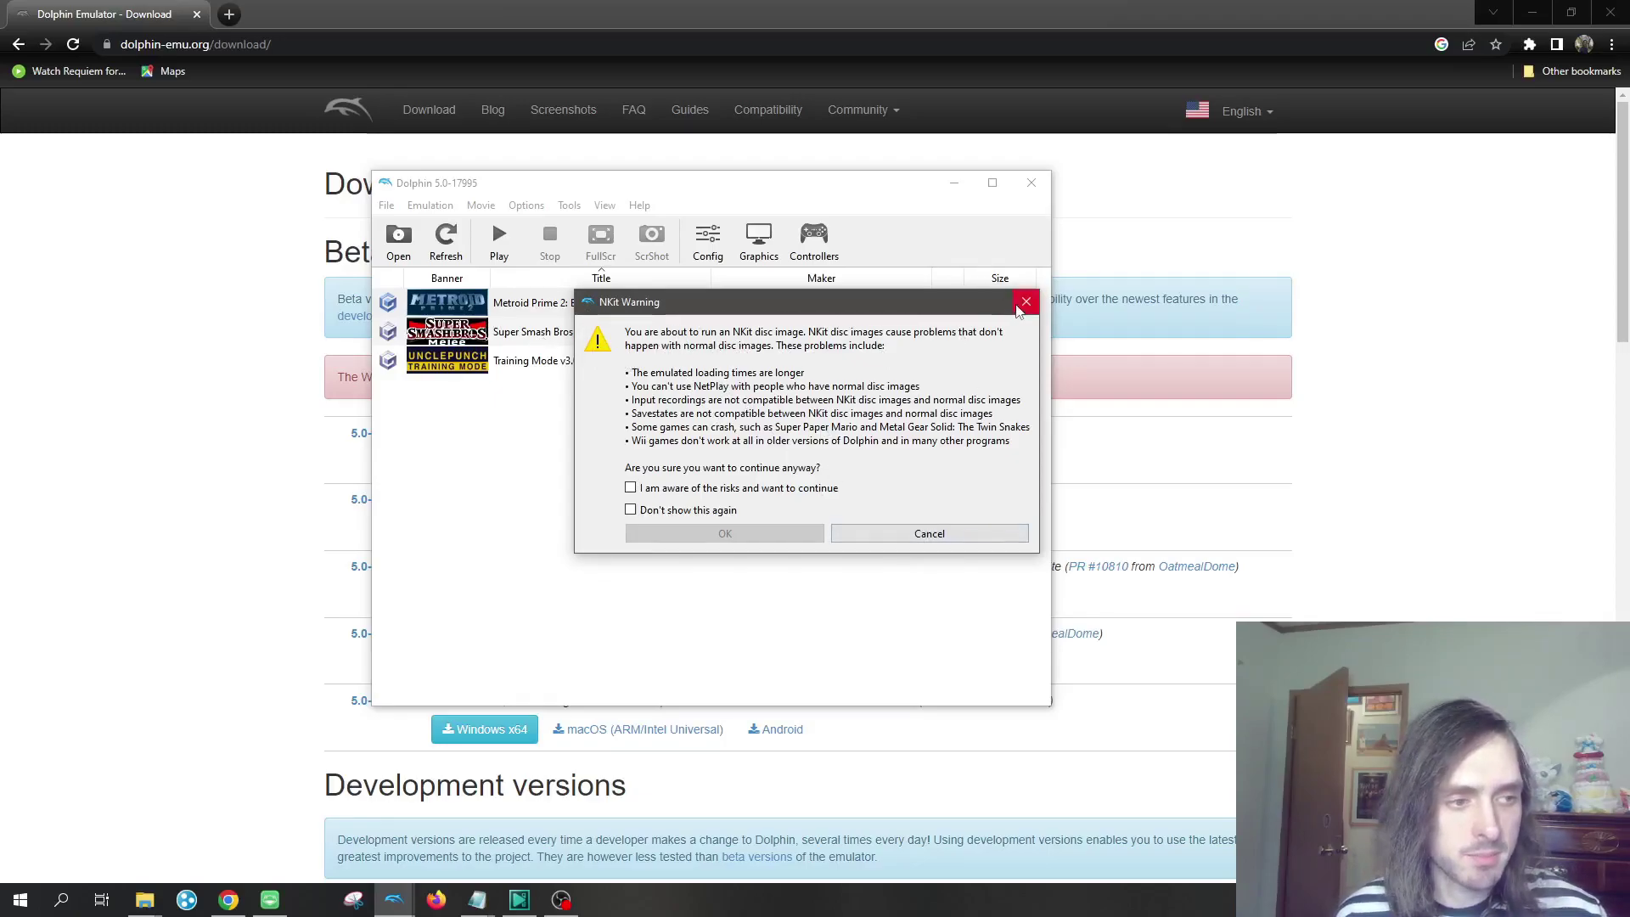
pyautogui.click(1024, 303)
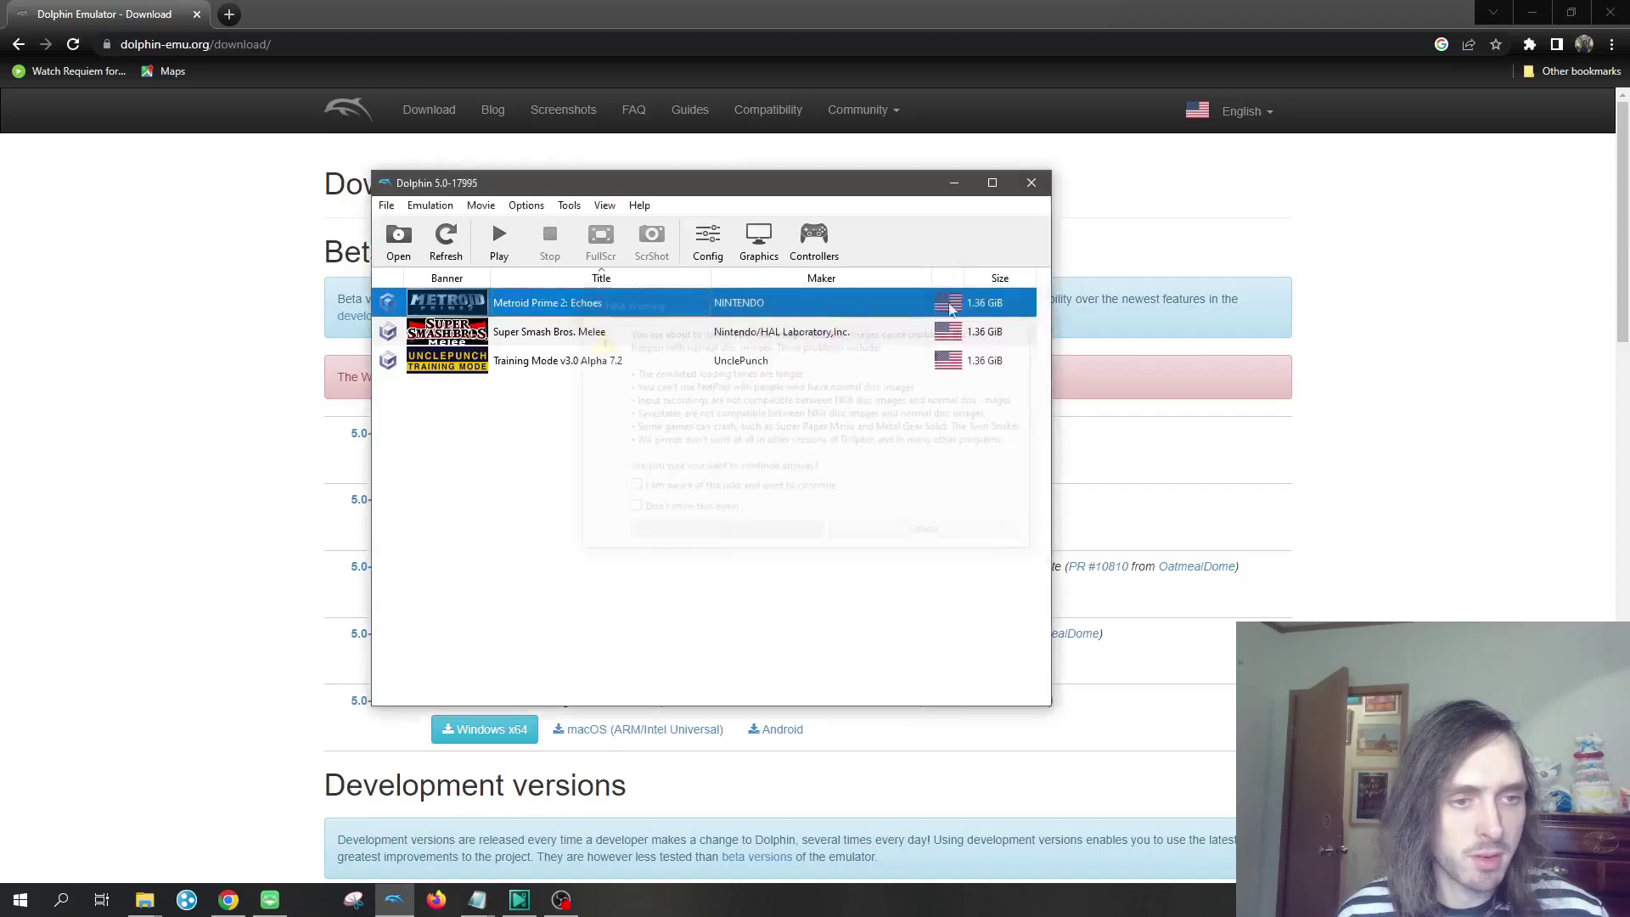
pyautogui.rightClick(647, 307)
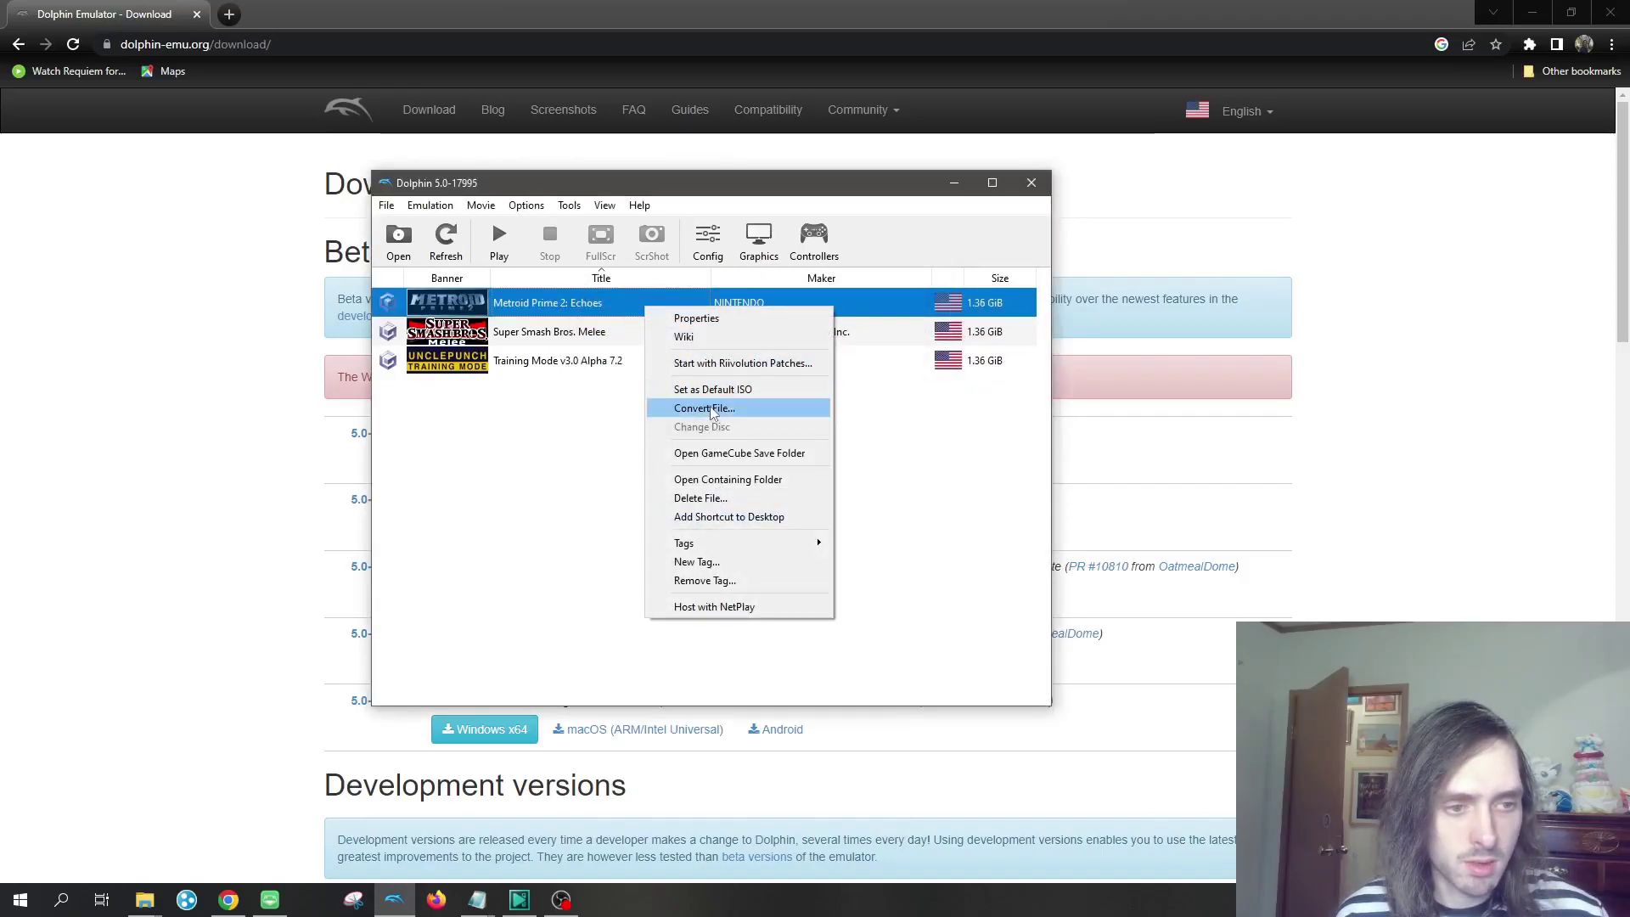
pyautogui.click(712, 412)
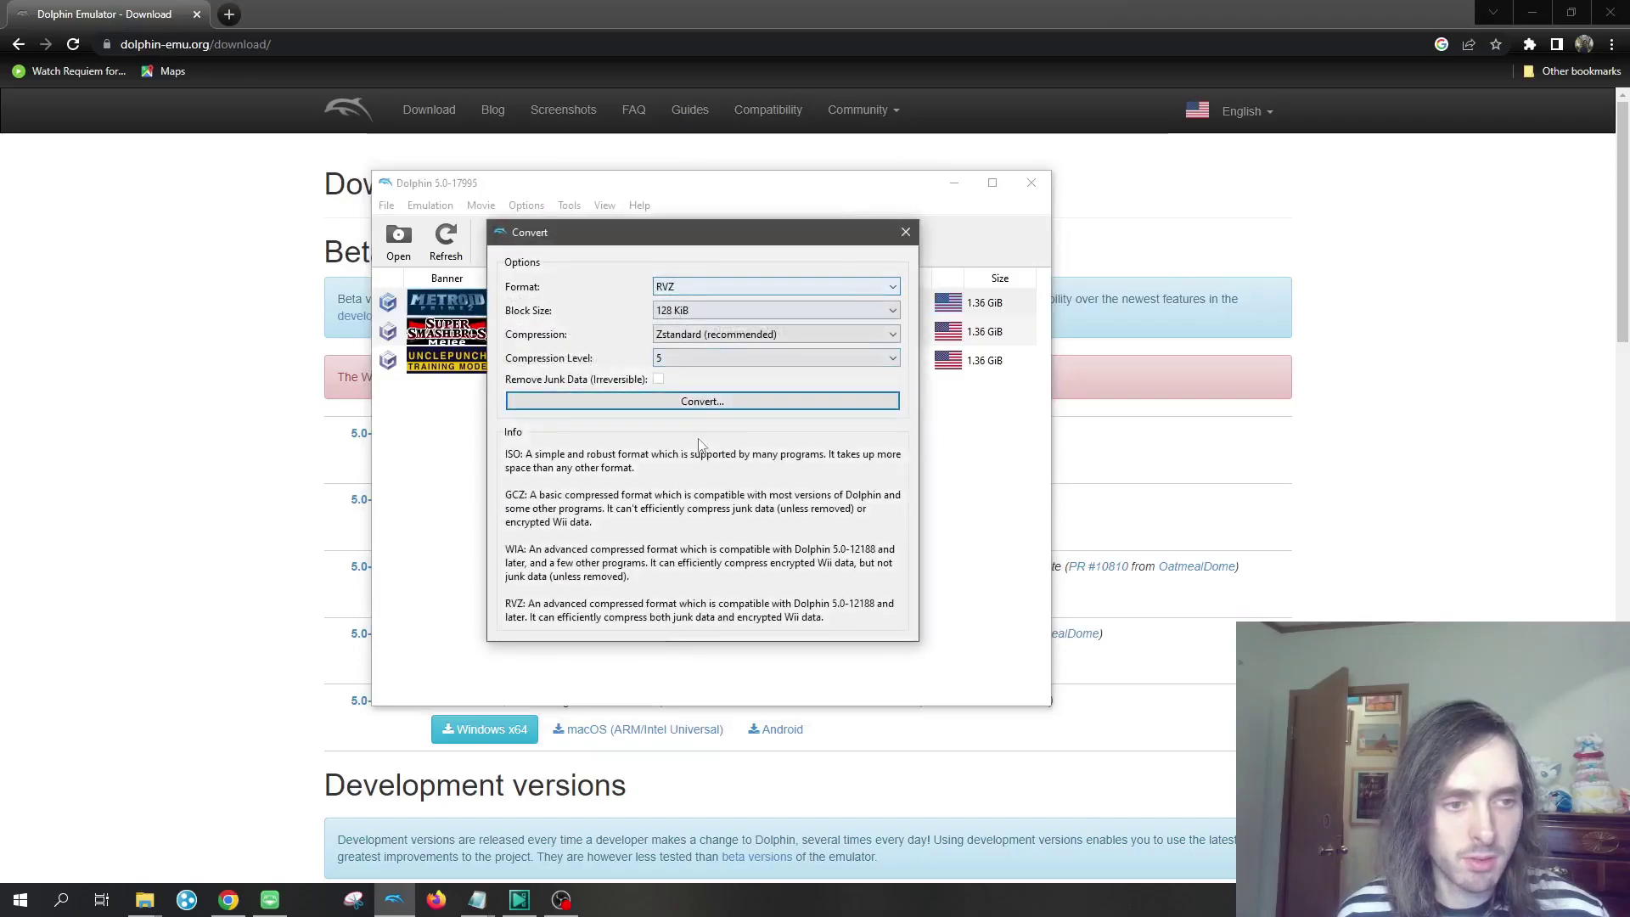
pyautogui.click(759, 410)
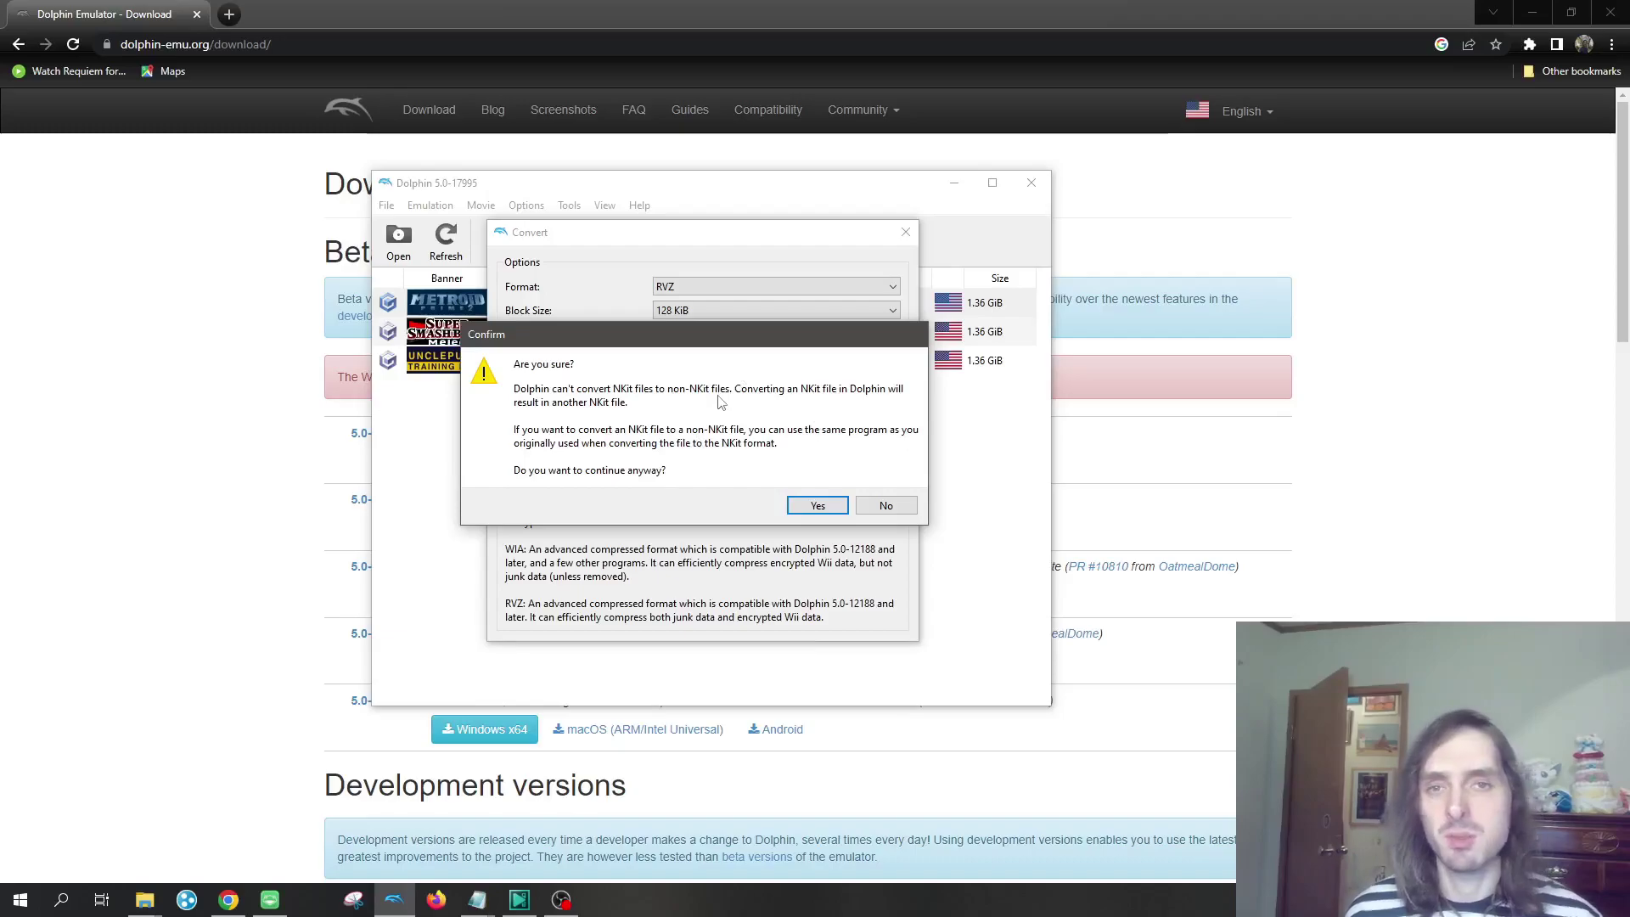
pyautogui.click(866, 506)
pyautogui.click(905, 232)
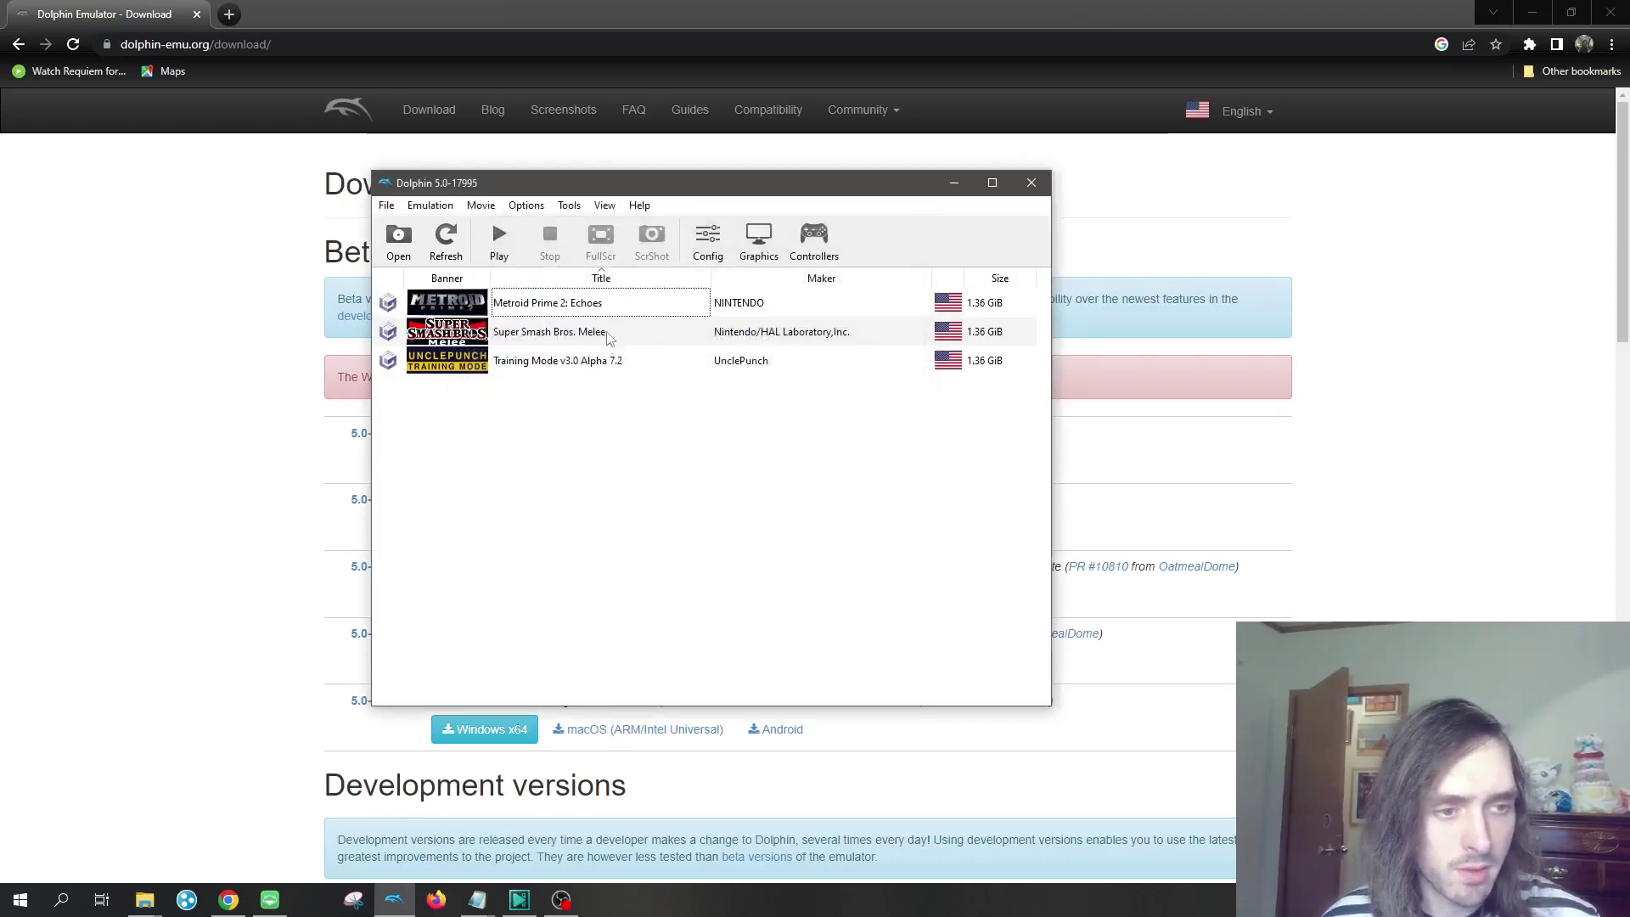
pyautogui.doubleClick(557, 339)
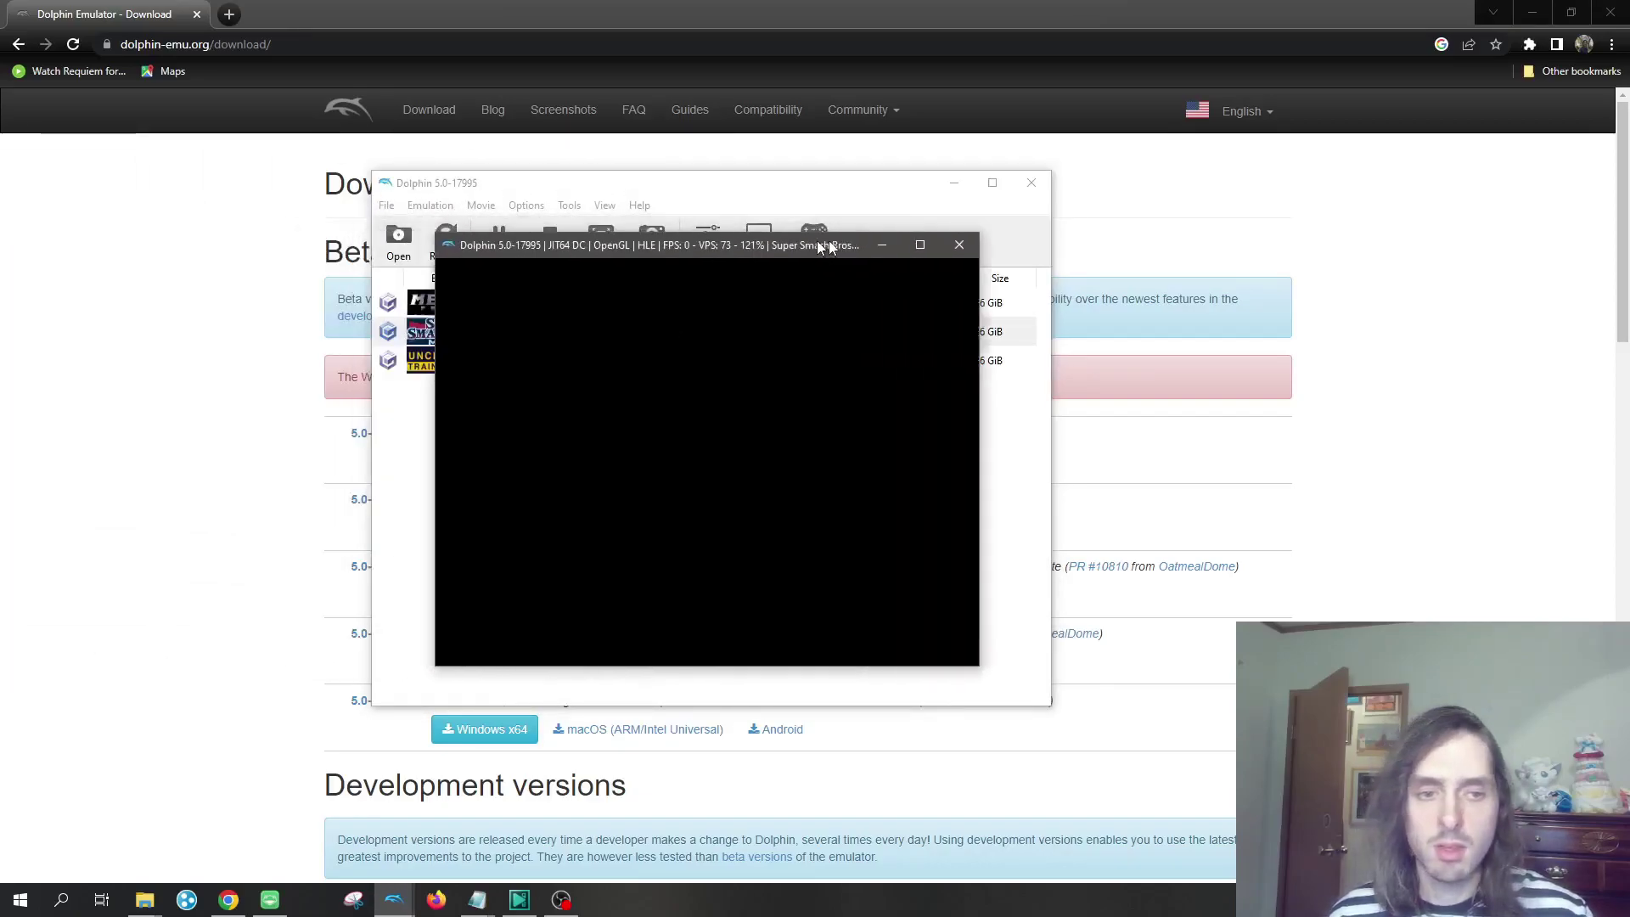
pyautogui.moveTo(843, 241); pyautogui.dragTo(1241, 246)
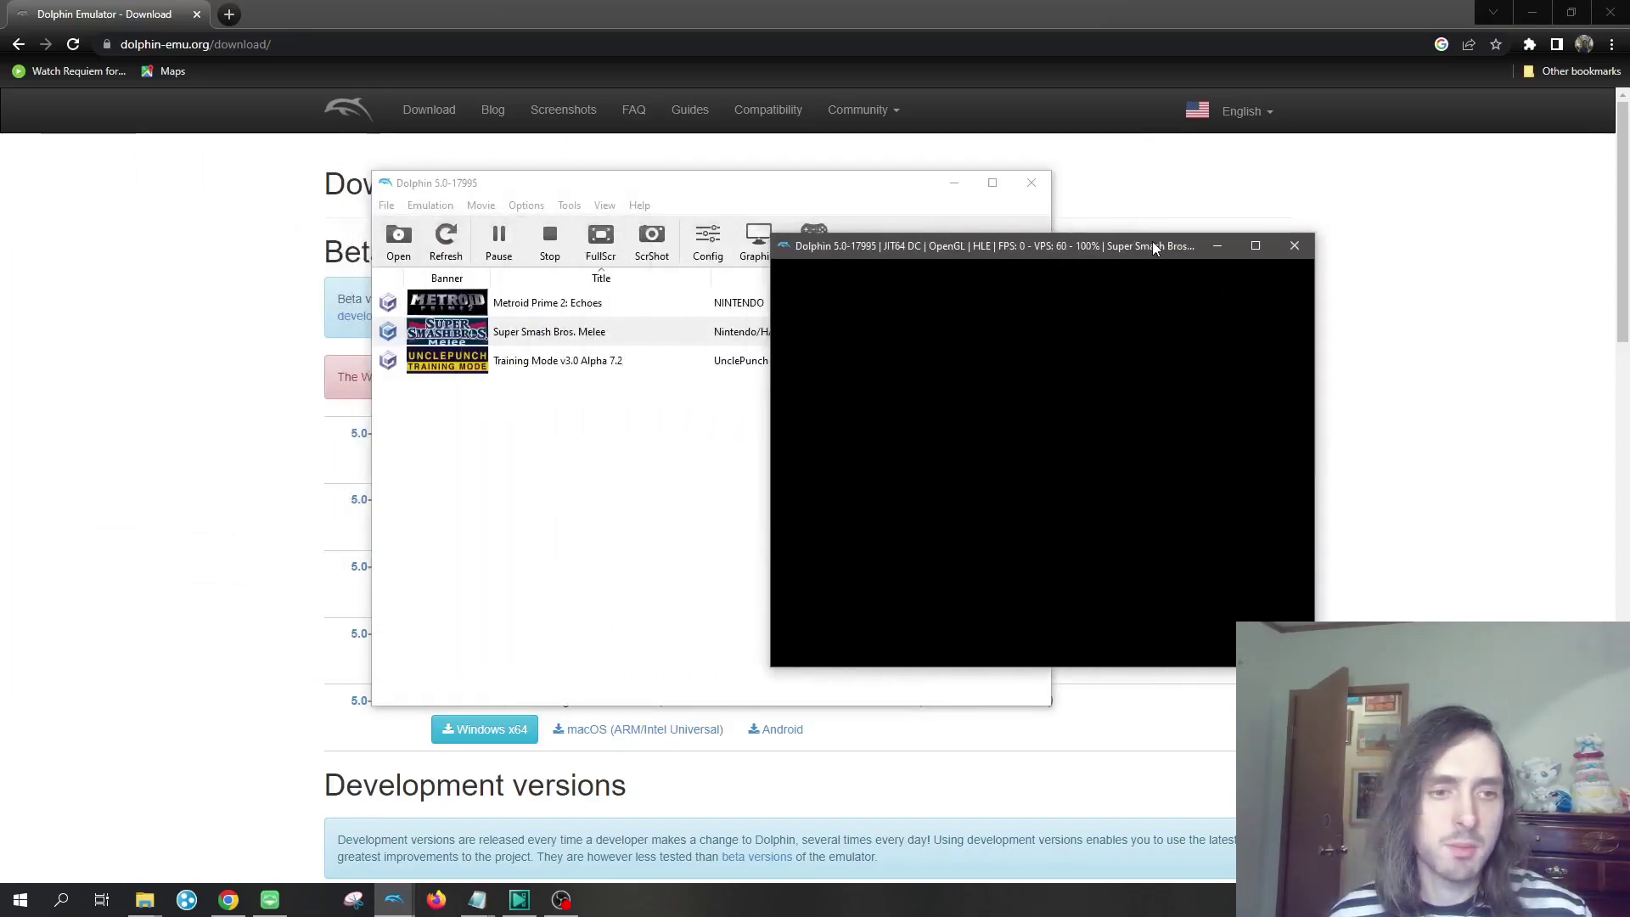
pyautogui.click(1294, 247)
pyautogui.click(1057, 477)
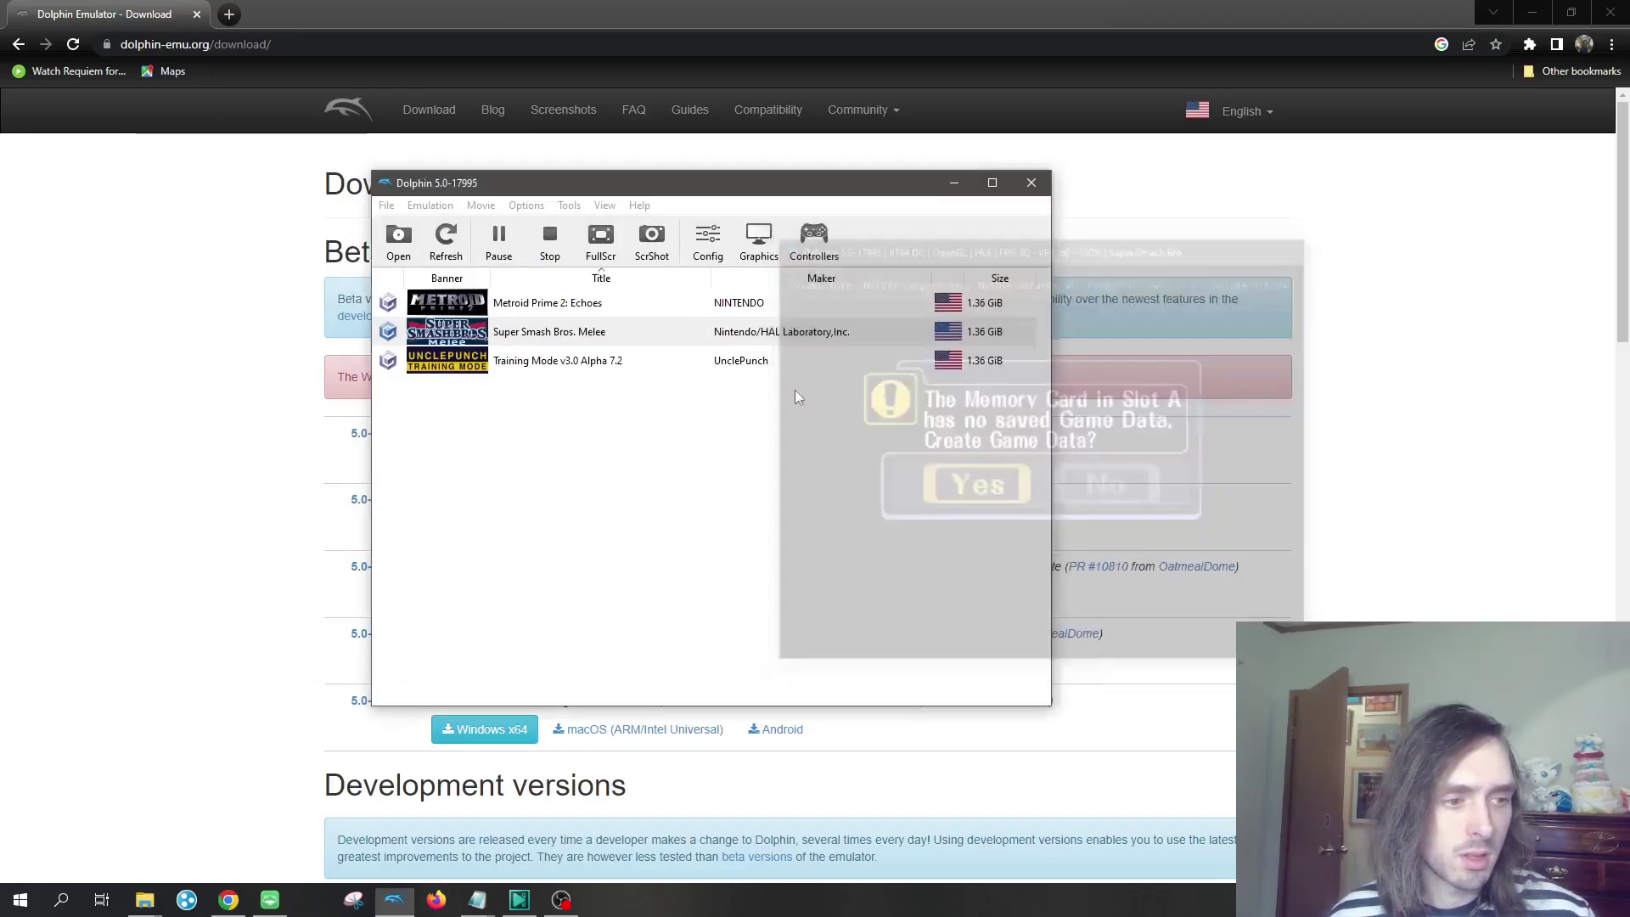
pyautogui.rightClick(630, 340)
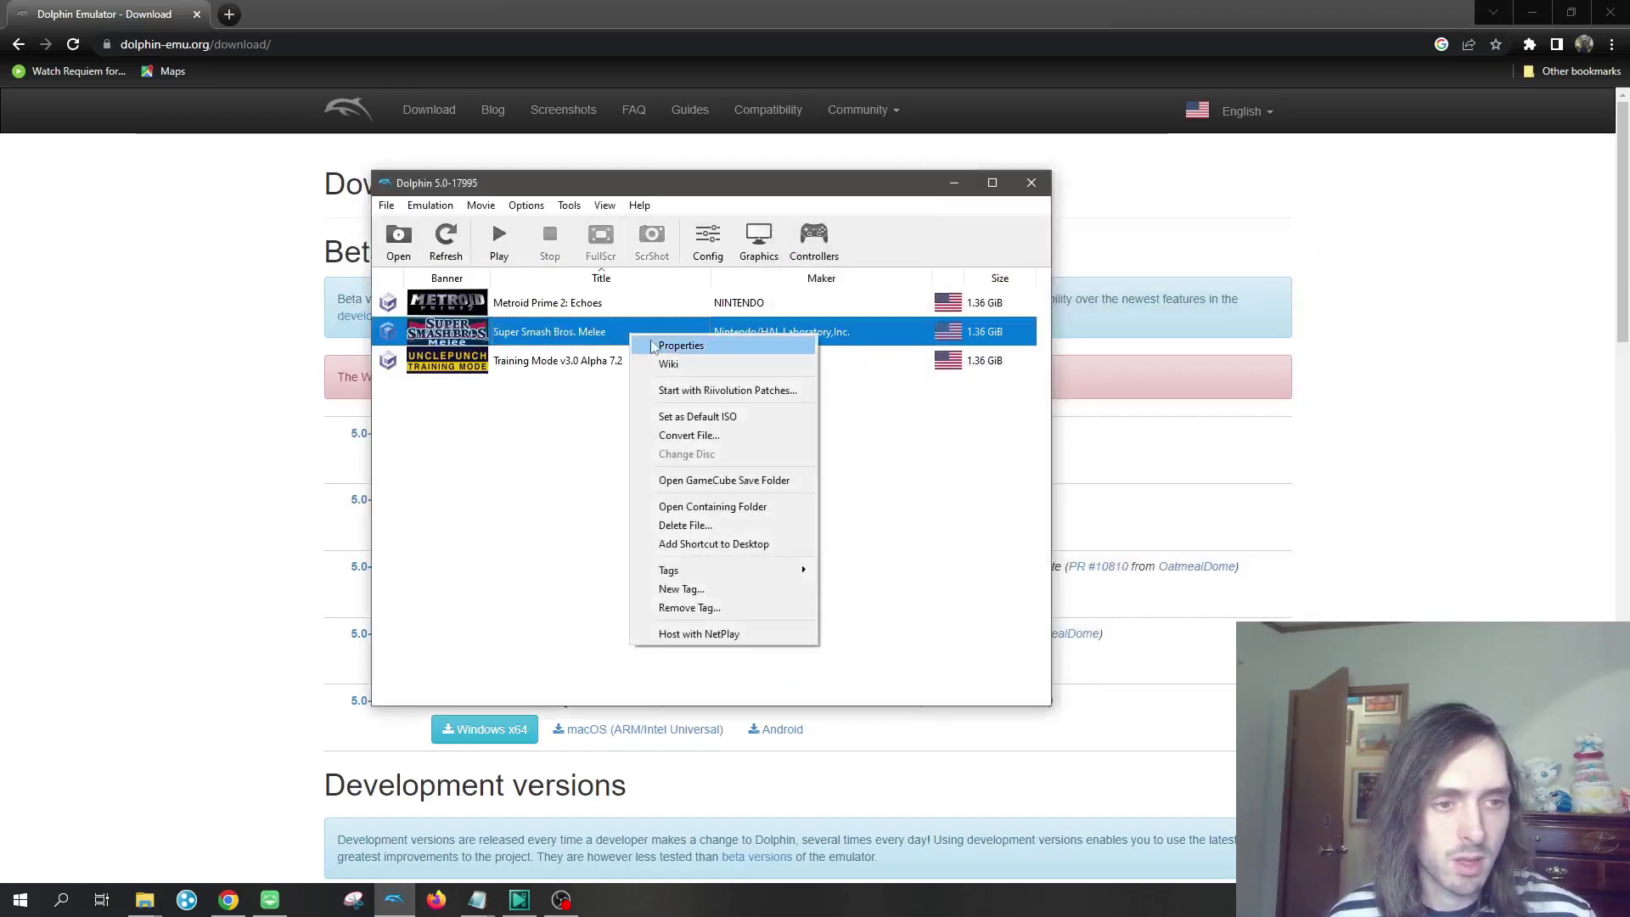
pyautogui.click(714, 438)
pyautogui.click(683, 287)
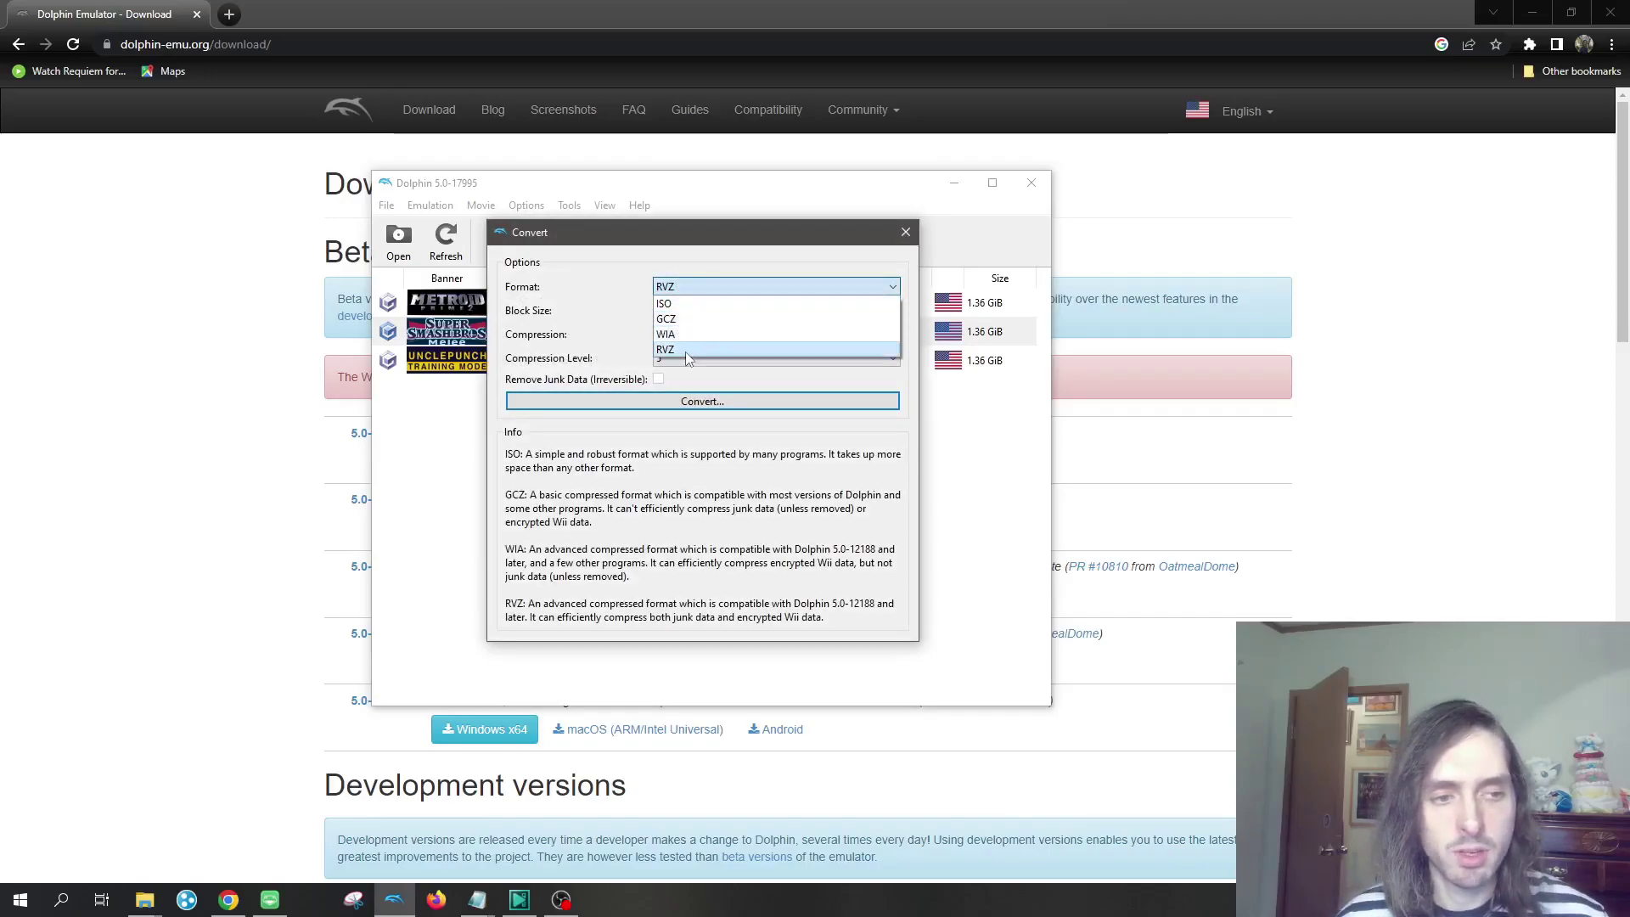
pyautogui.hotkey('alt', 'Tab')
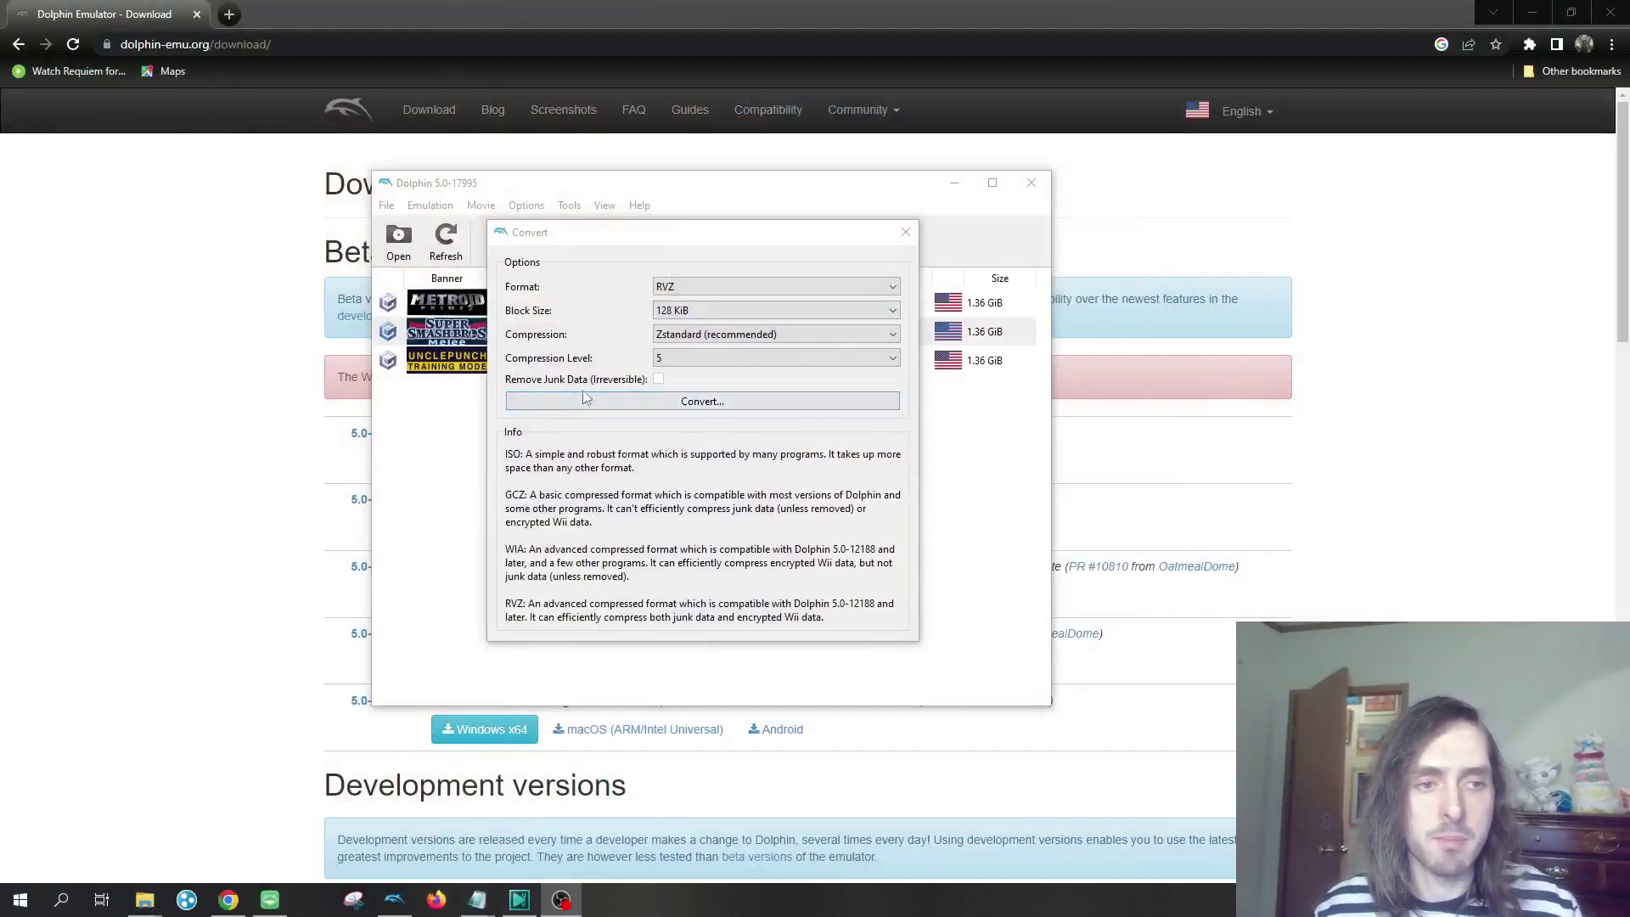
pyautogui.click(895, 236)
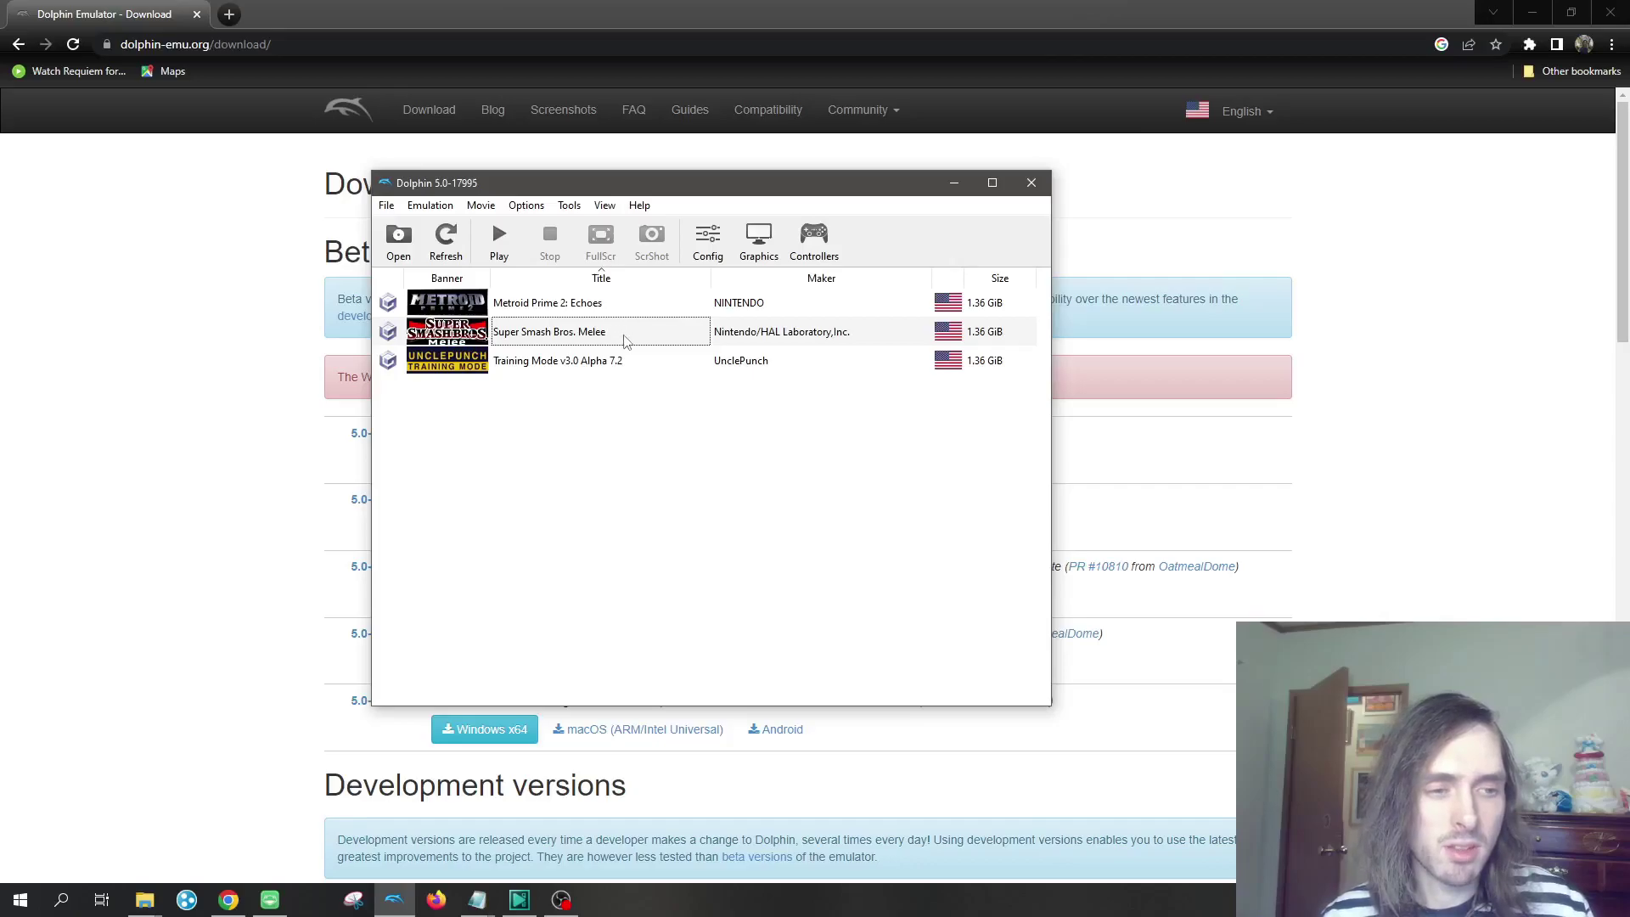
pyautogui.rightClick(625, 338)
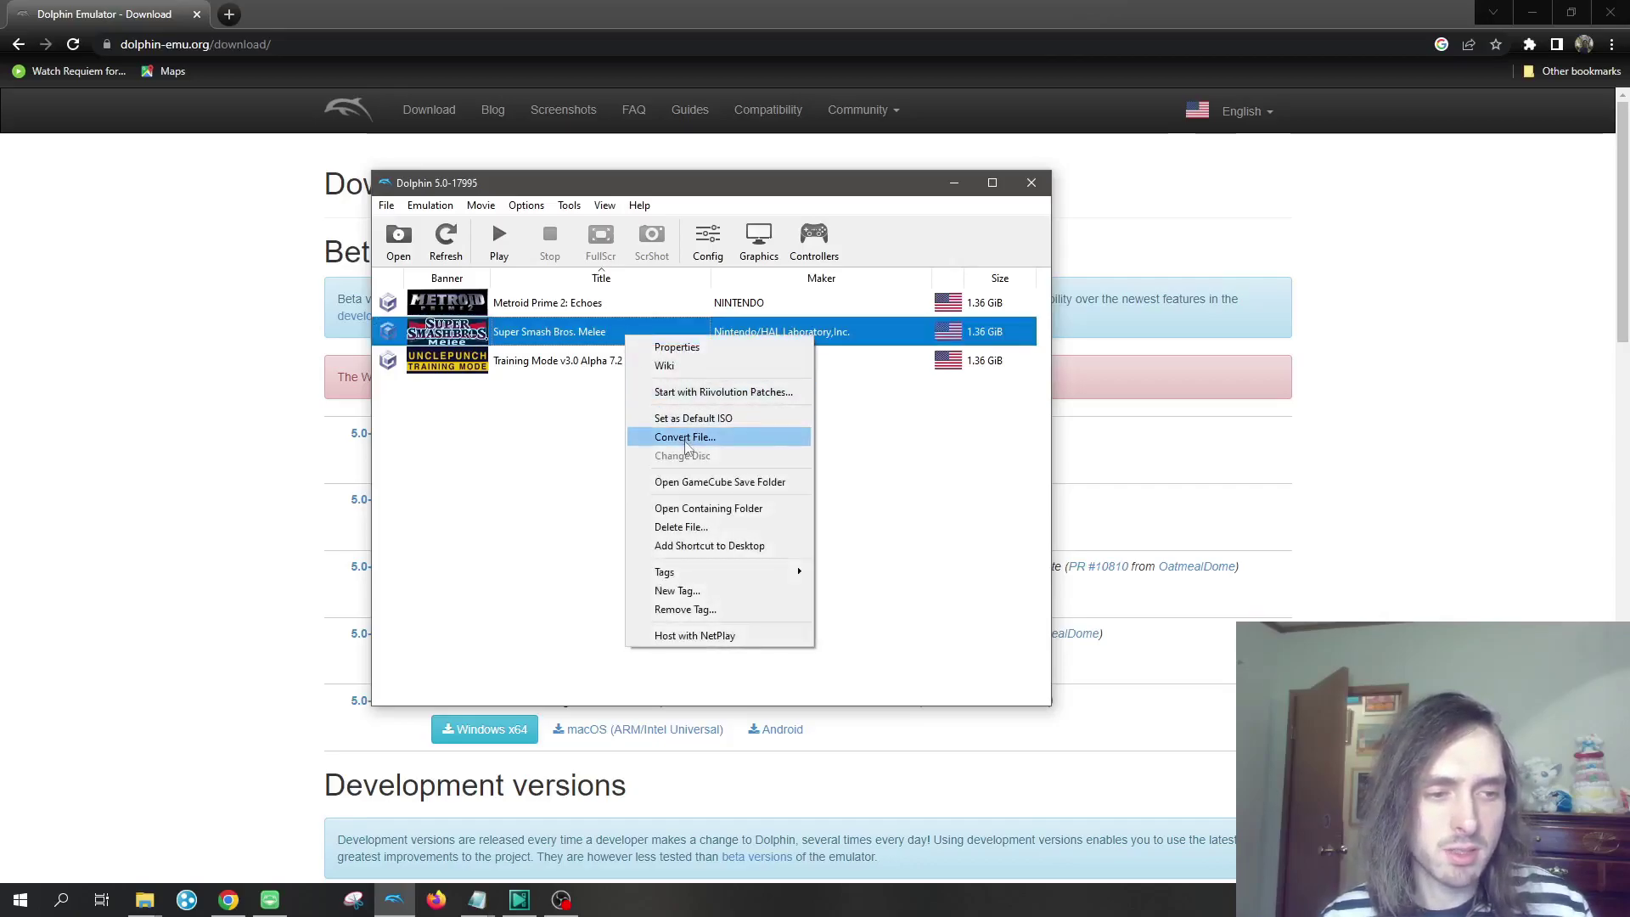
pyautogui.click(685, 438)
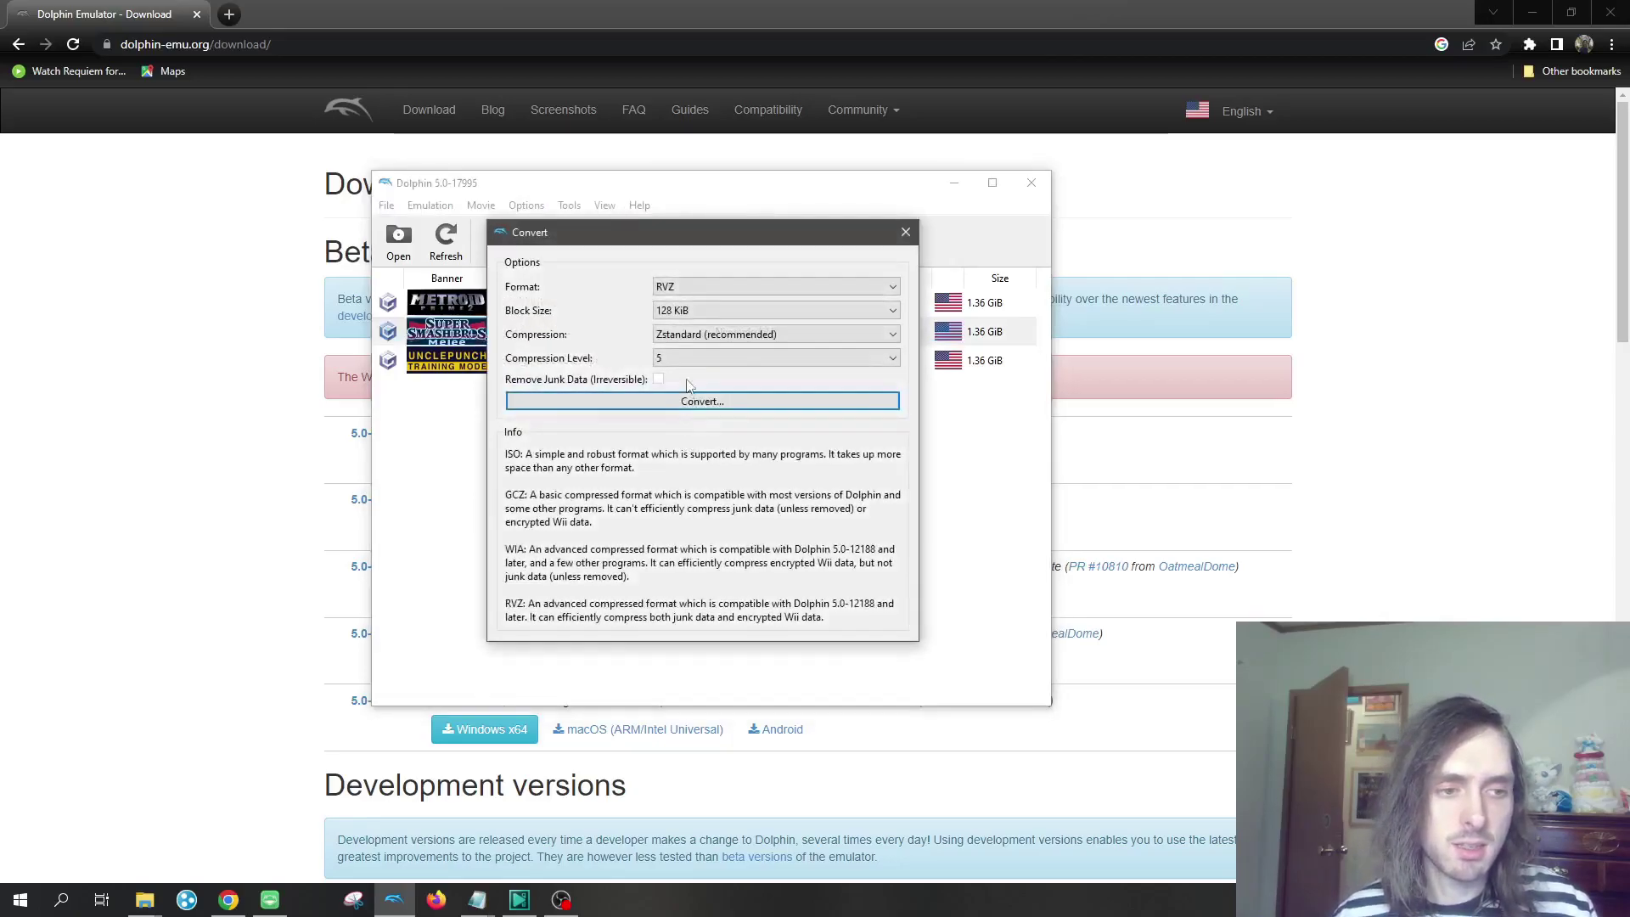
pyautogui.click(680, 289)
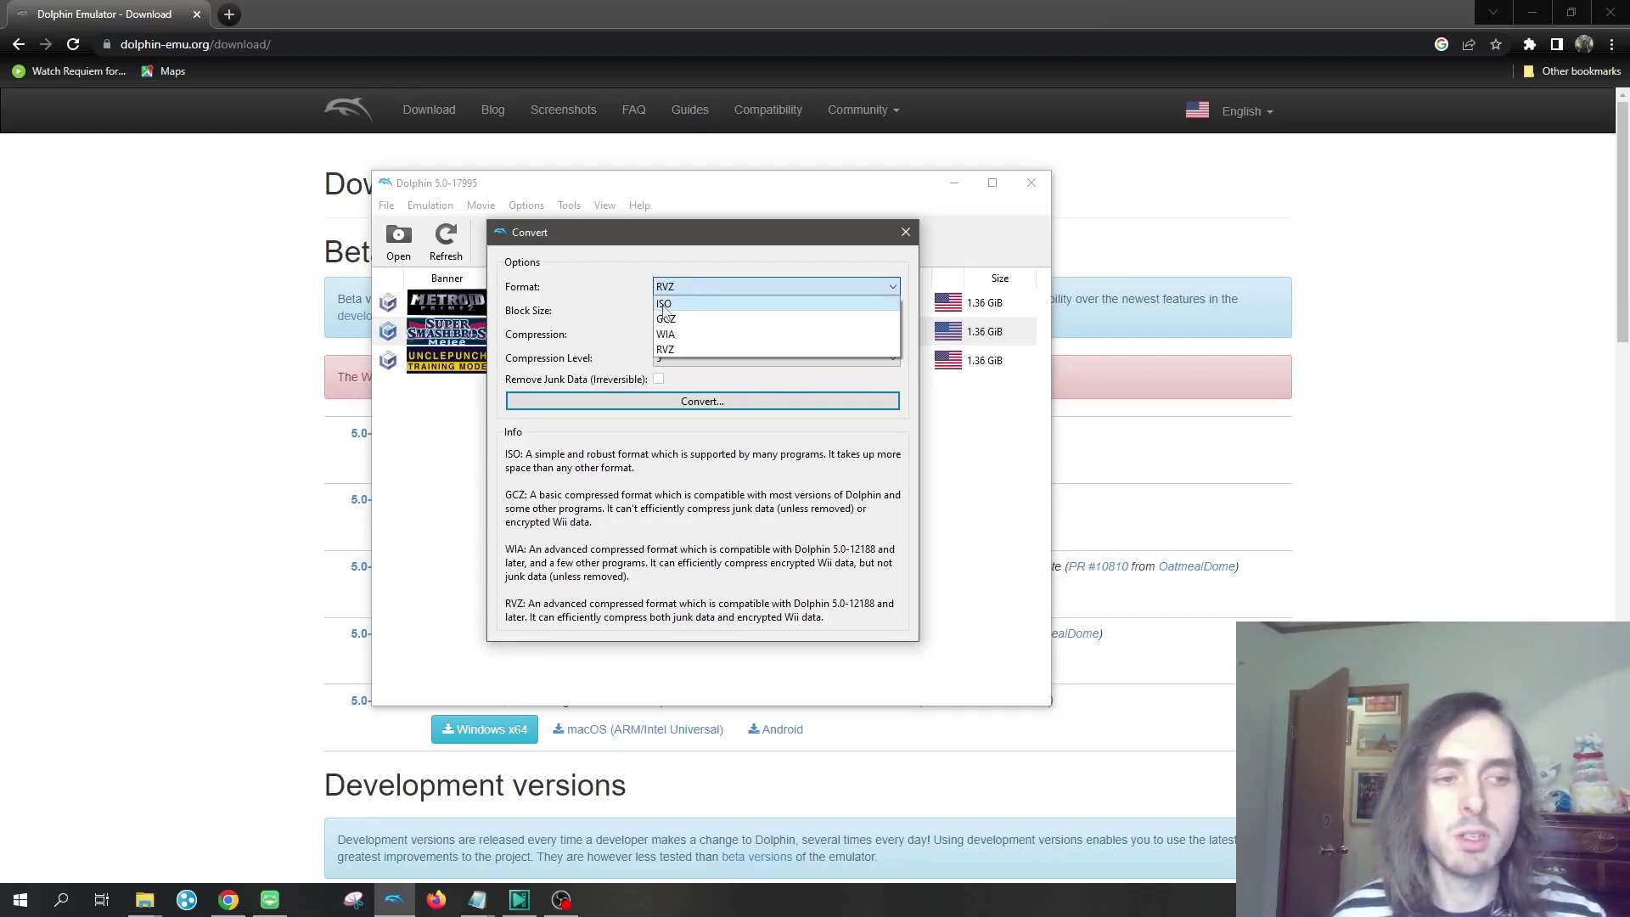
pyautogui.click(672, 305)
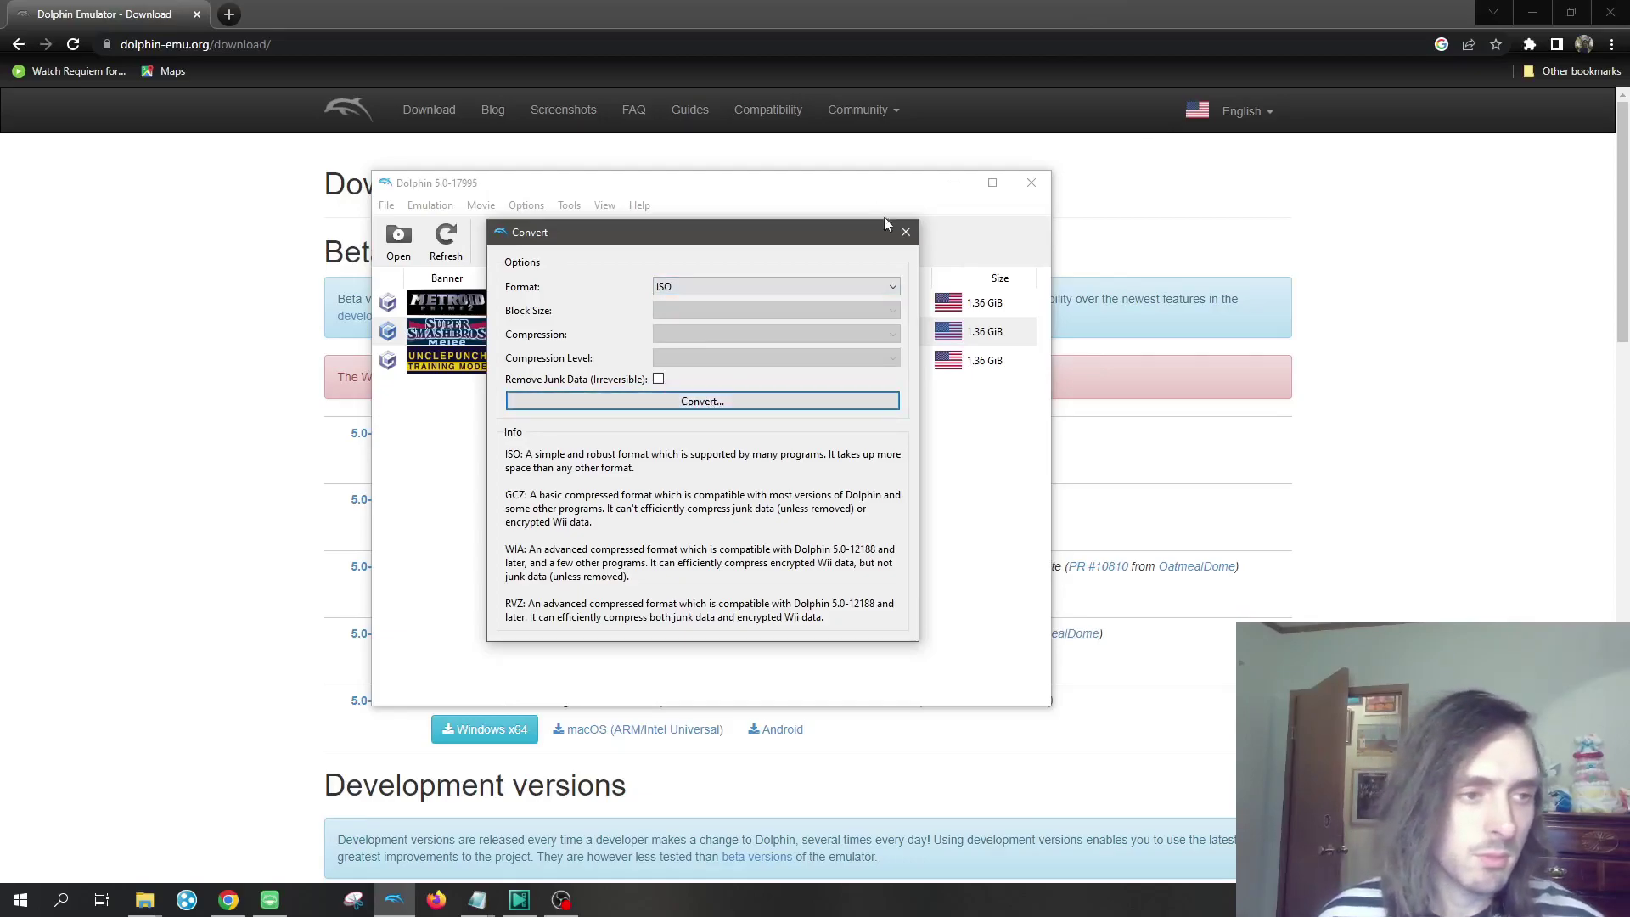
pyautogui.click(907, 233)
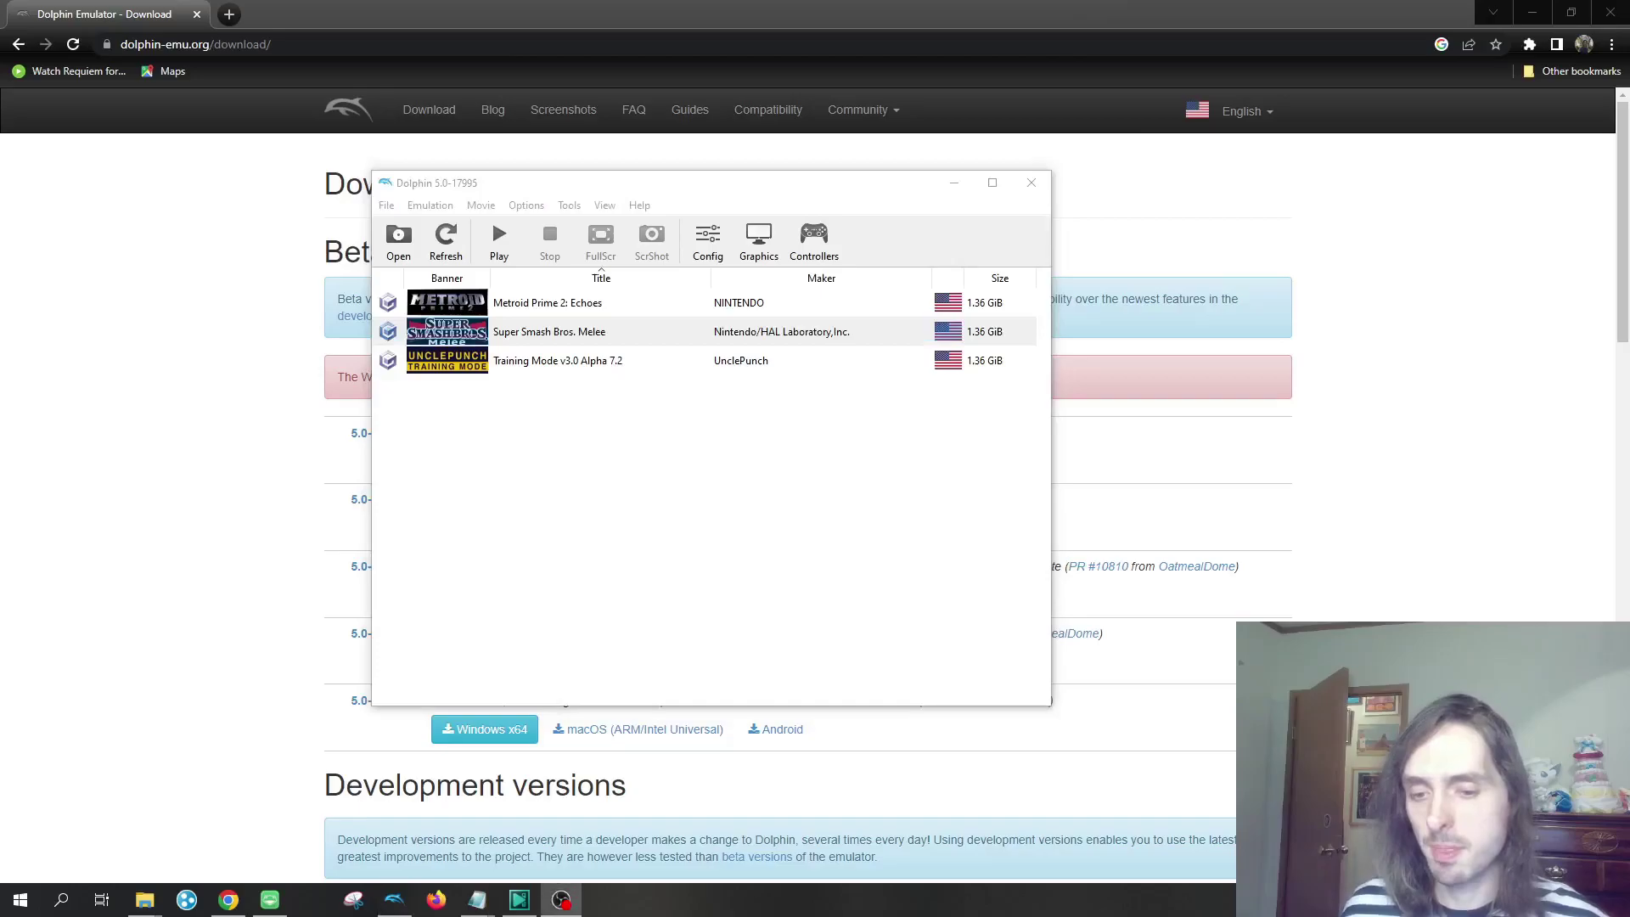